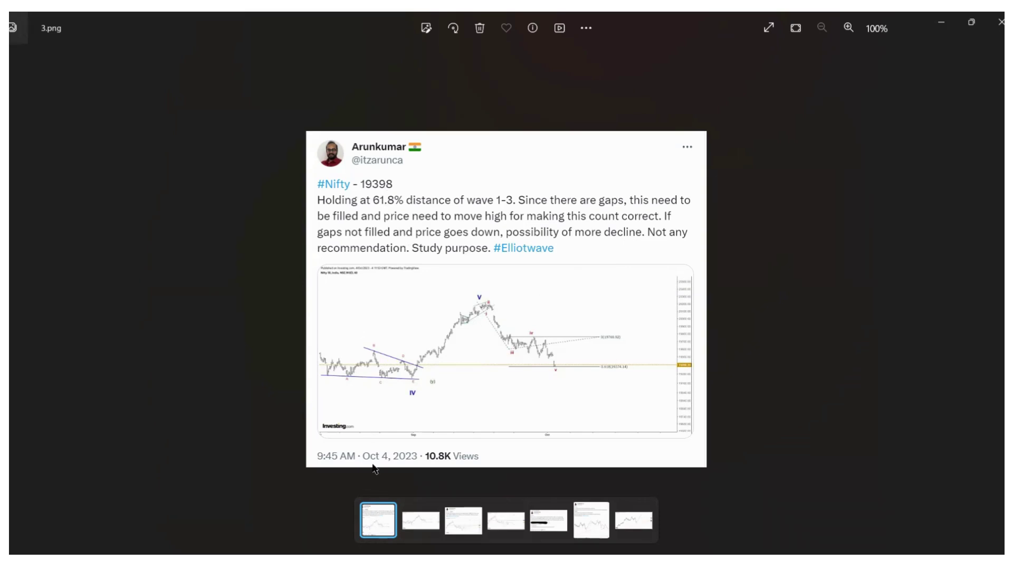
Compare the October 4 Nifty post in 3.png with the price action around that date on Investing.com's hourly Nifty 50 chart.
key("alt+Tab")
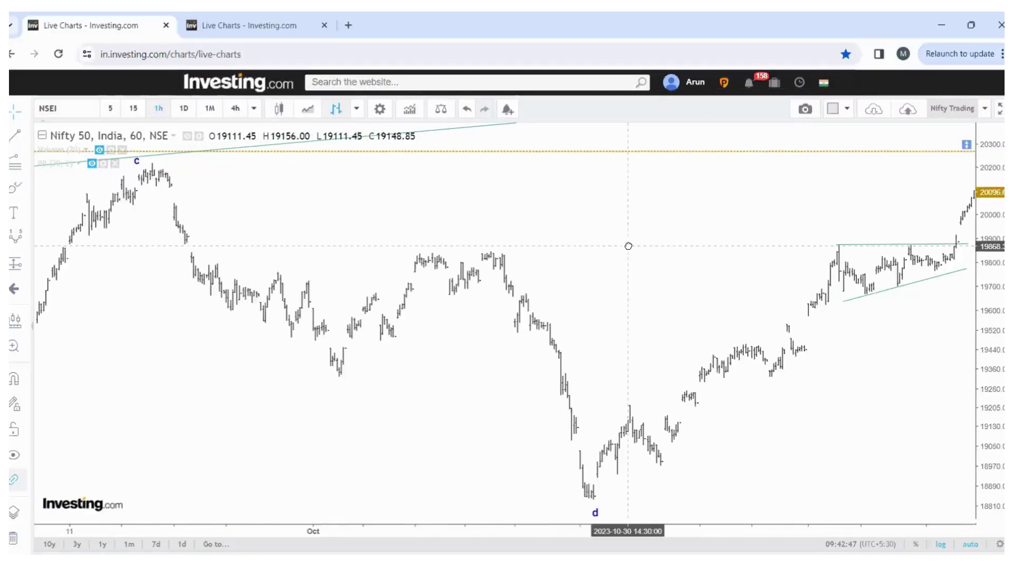
left_click_drag(241, 405, 420, 397)
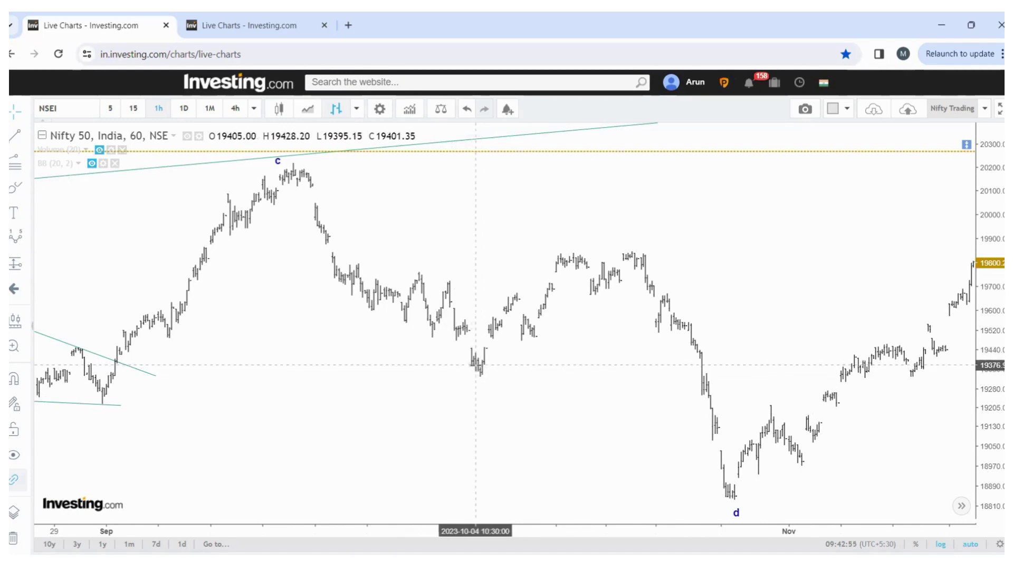
key("alt+Tab")
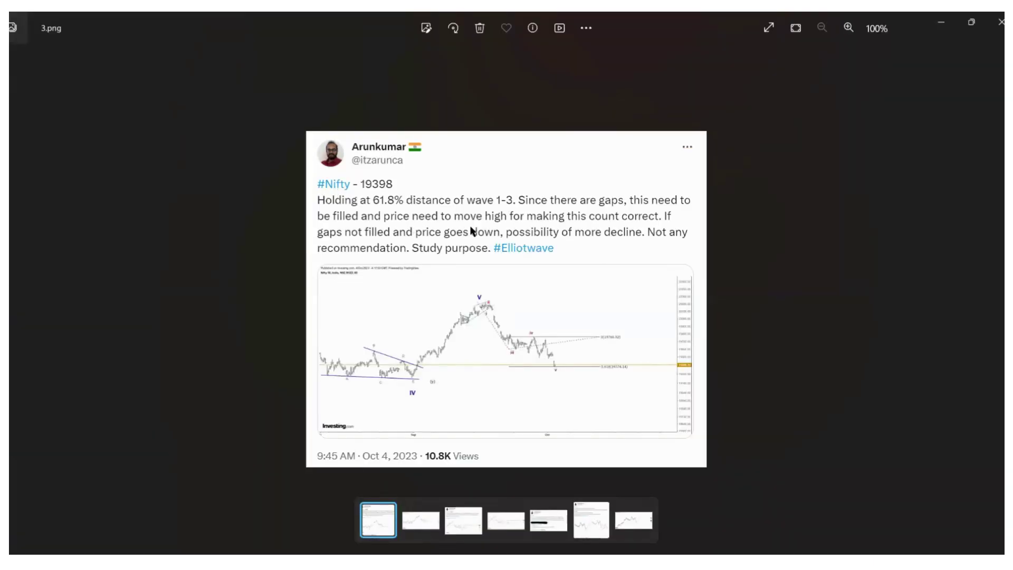
key("alt+Tab")
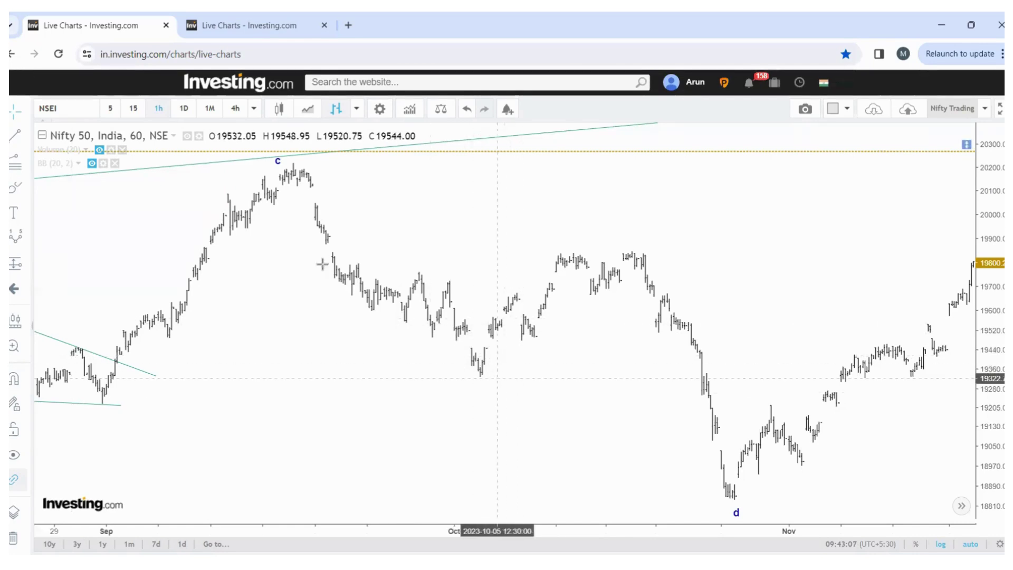
Draw a trend-based Fibonacci extension from the wave c peak down to about 19600, projected from about 19754.70.
left_click(283, 161)
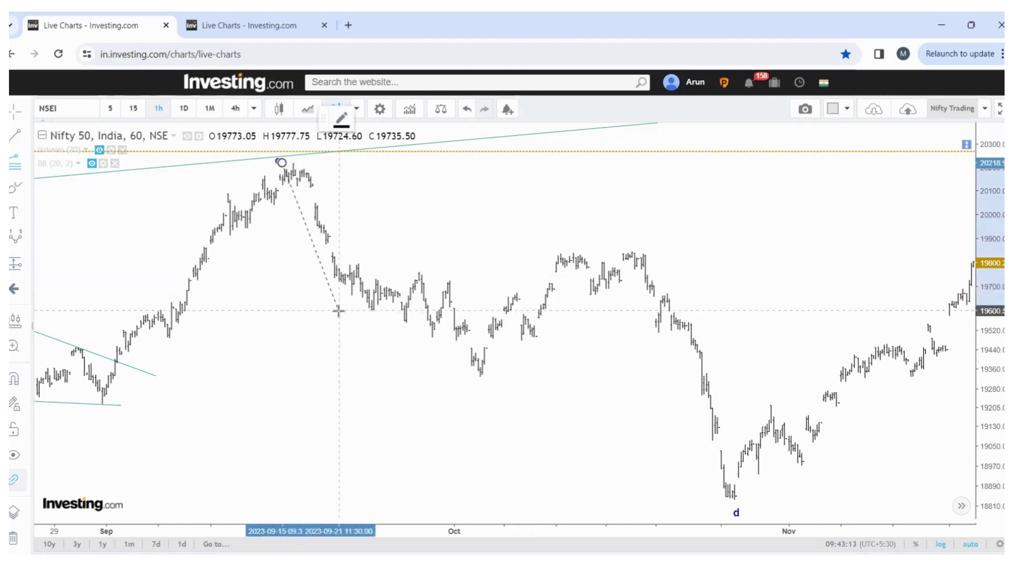
left_click(339, 310)
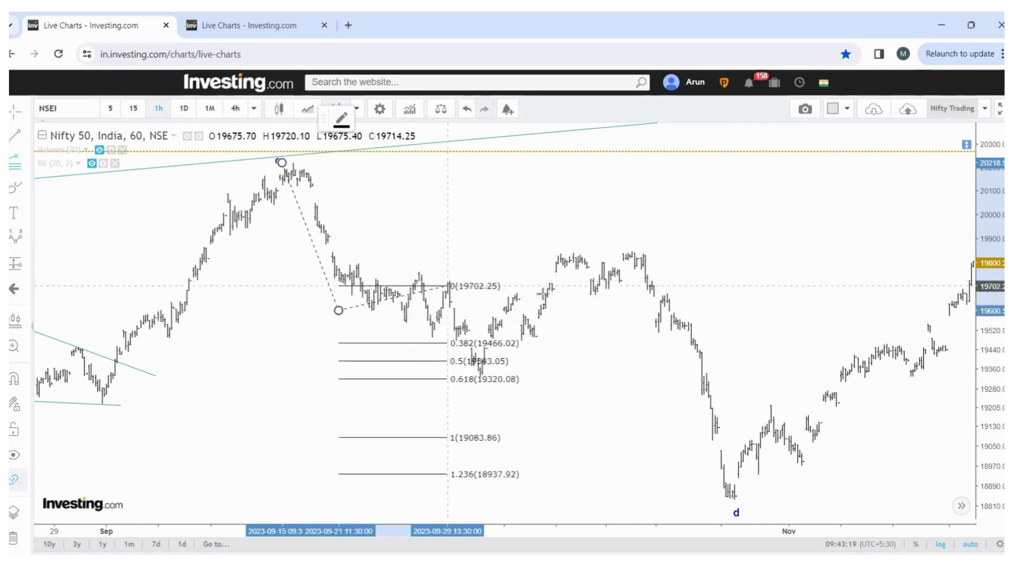
mouse_move(717, 276)
left_mouse_down()
mouse_move(676, 291)
mouse_move(743, 273)
left_mouse_up()
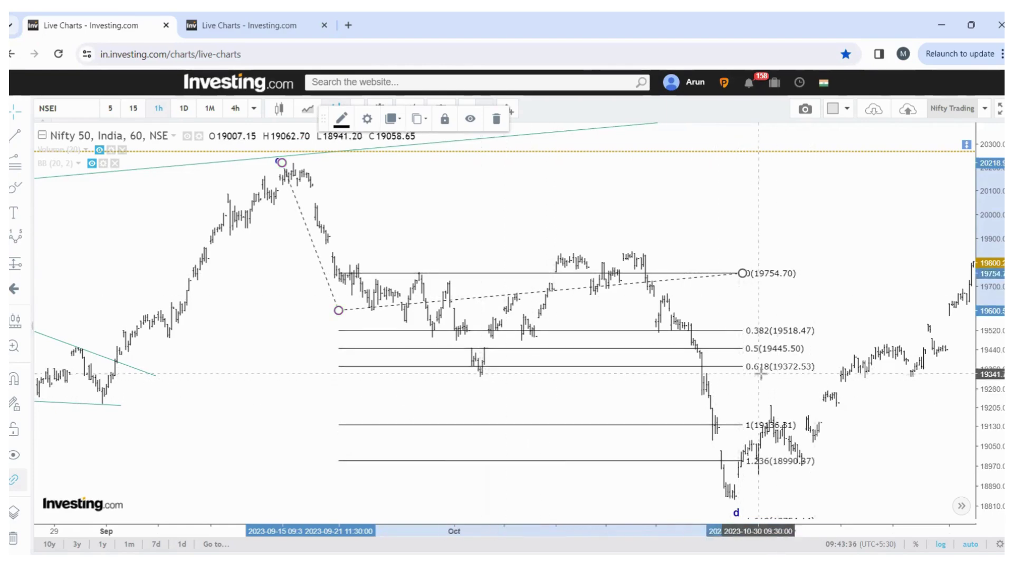
Compare the extension levels with the published chart in 4.png, and delete the Fibonacci extension from the live chart.
key("alt+Tab")
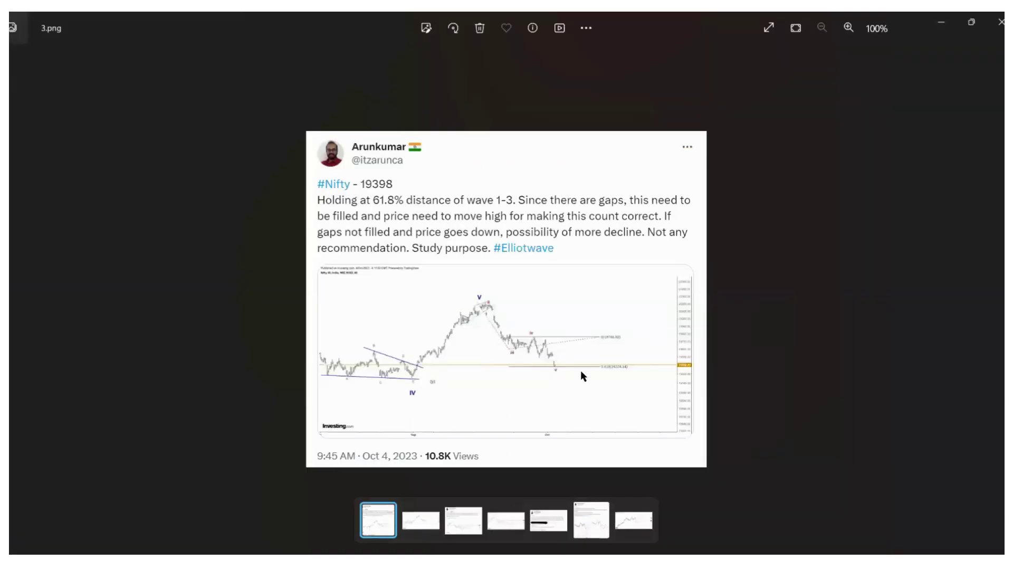
left_click(421, 520)
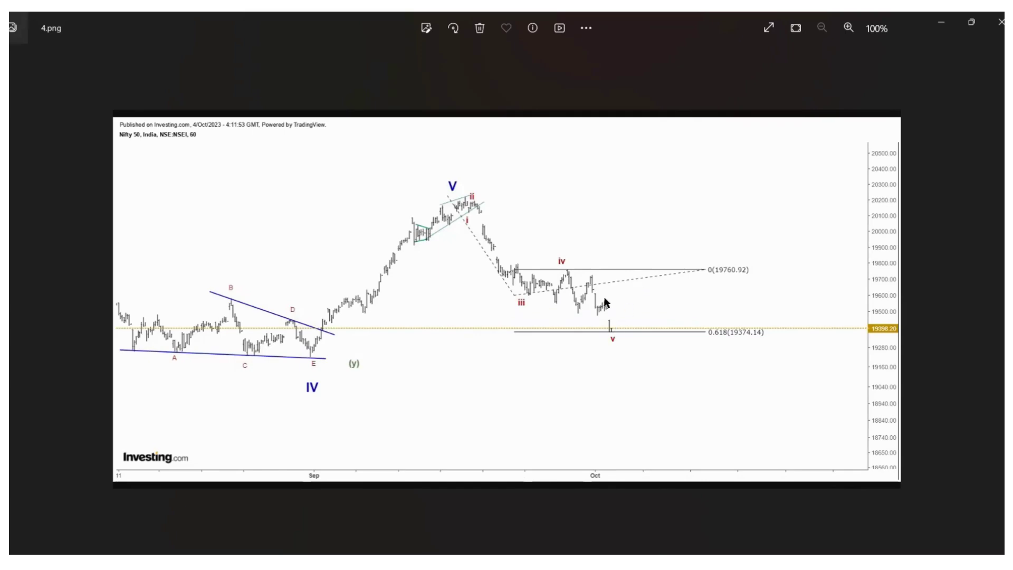
key("alt+Tab")
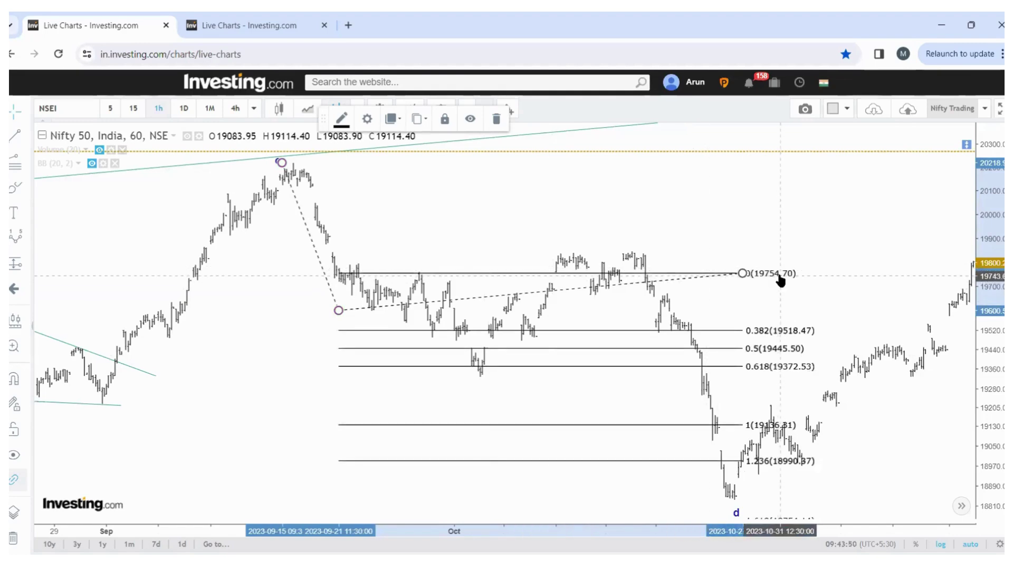
key("Delete")
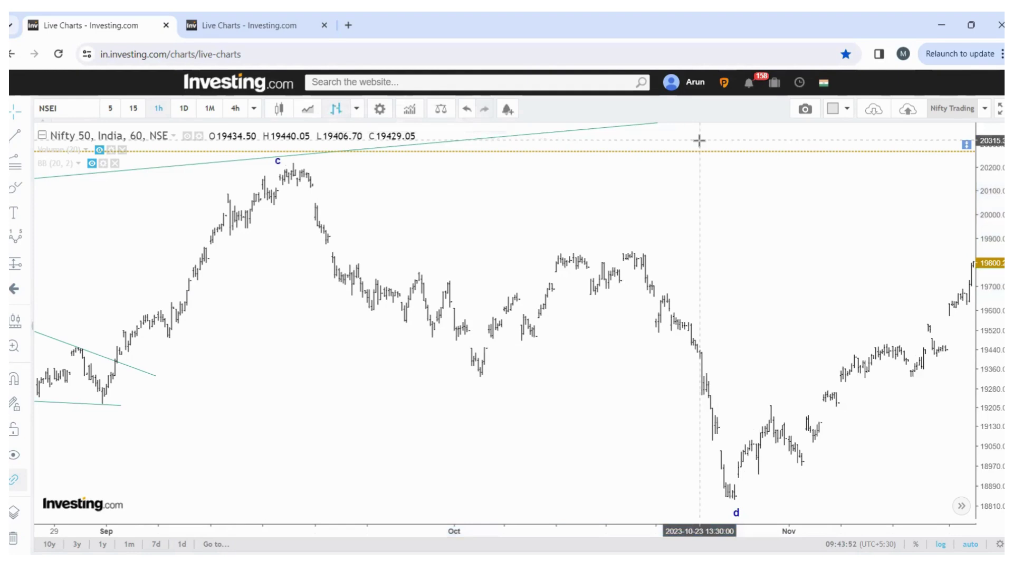
Review the Nifty breakout post in 5.png and its October 10 wave chart in 6.png against the live hourly chart.
key("alt+Tab")
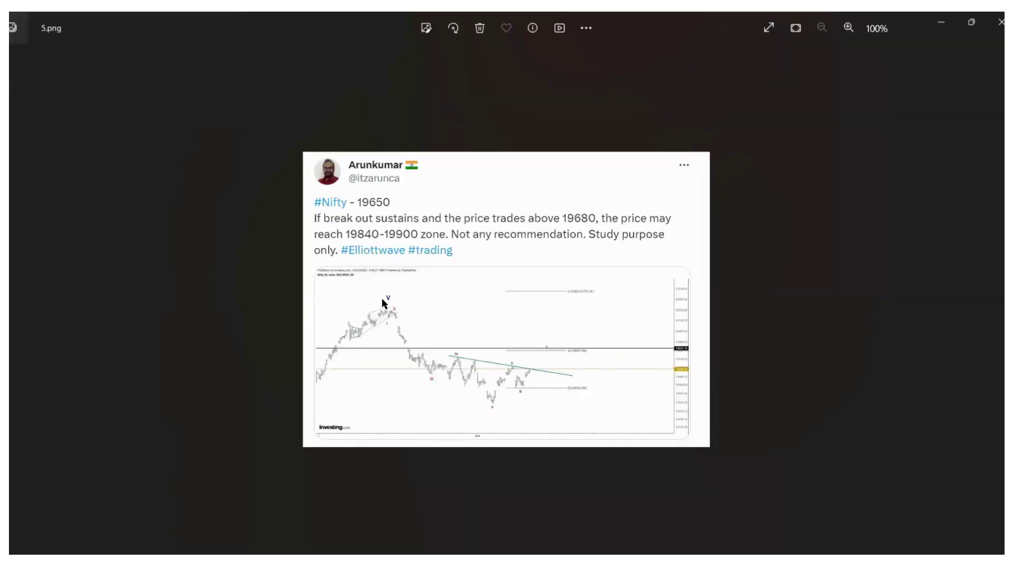
key("Right")
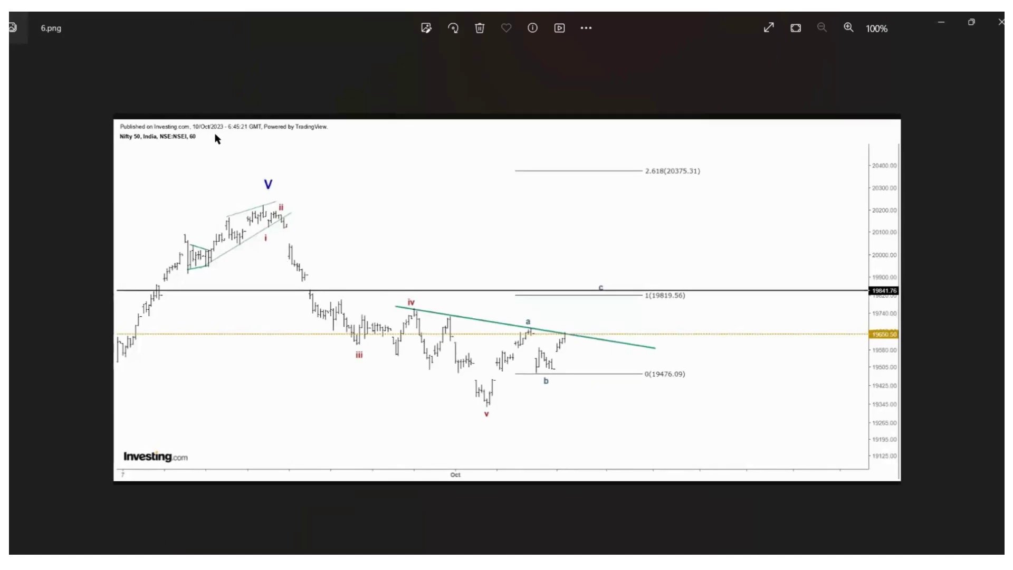
key("Left")
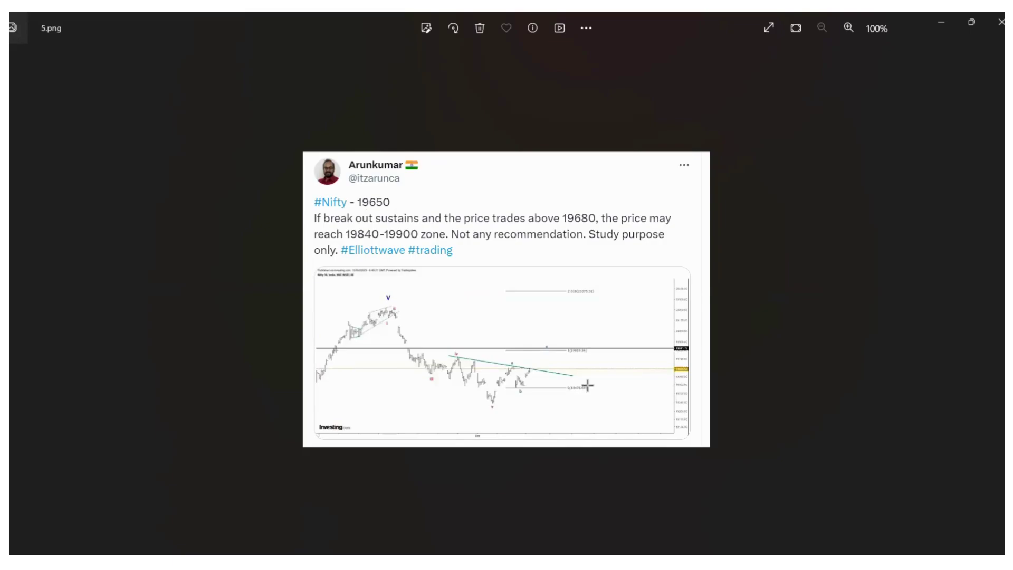
key("alt+Tab")
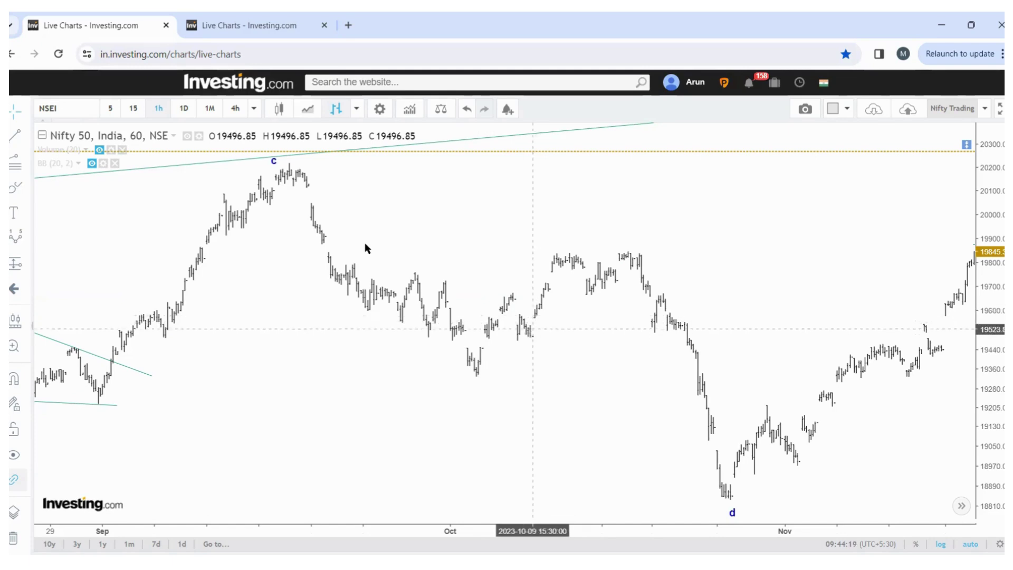
key("alt+Tab")
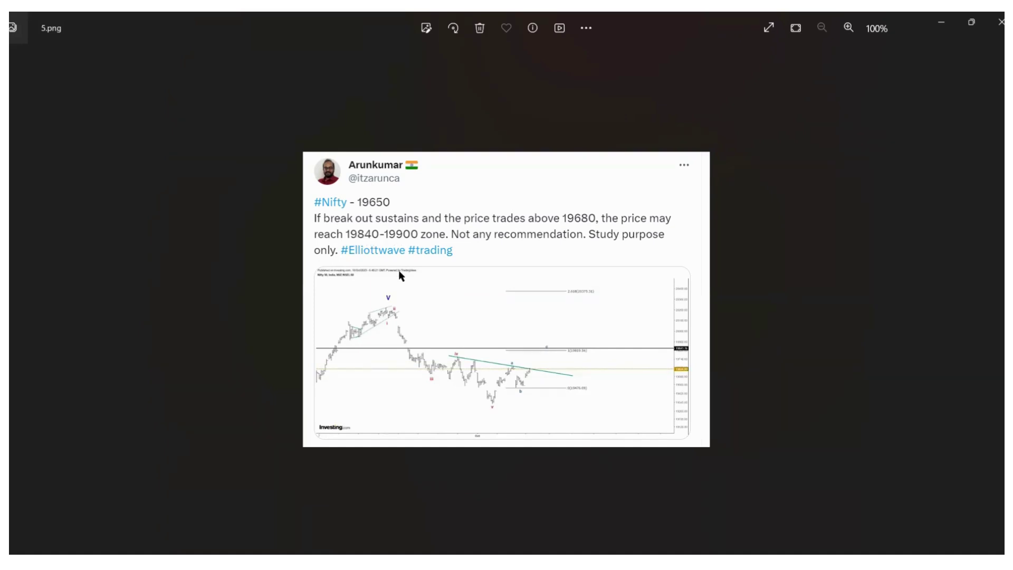
key("Right")
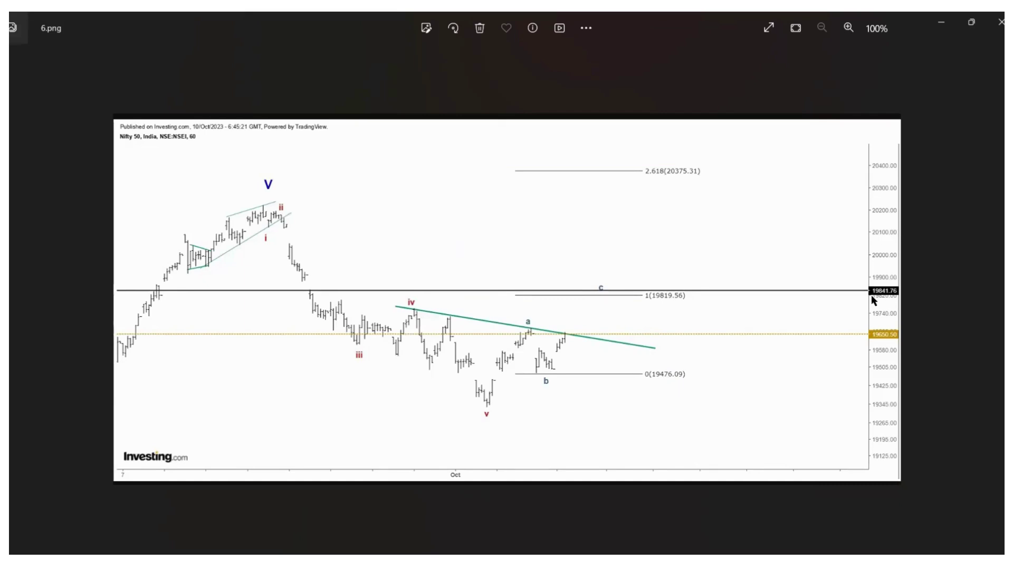
Check the target zone of the breakout post in 5.png against the mid-October highs on the live Nifty chart.
key("alt+Tab")
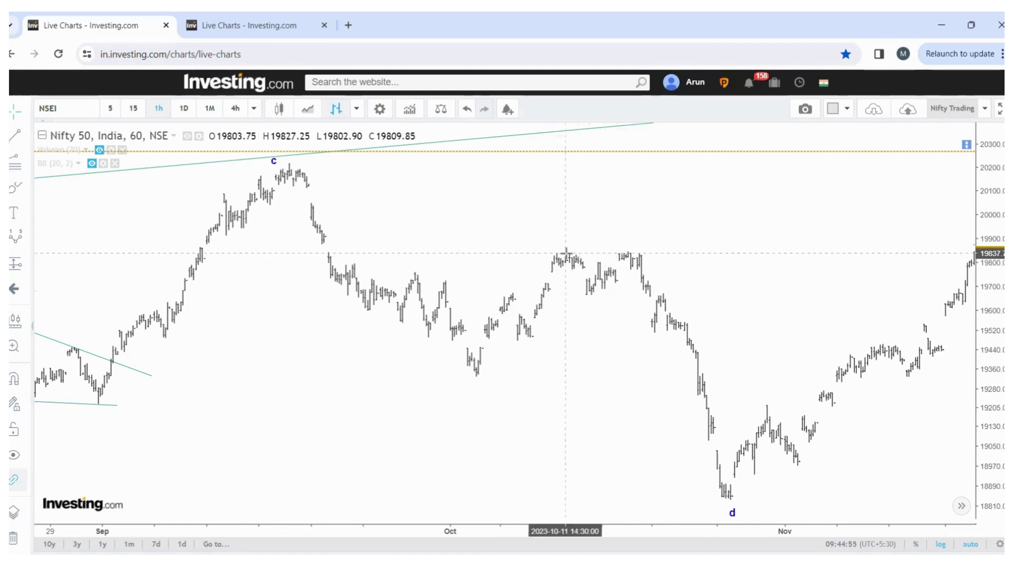
key("alt+Tab")
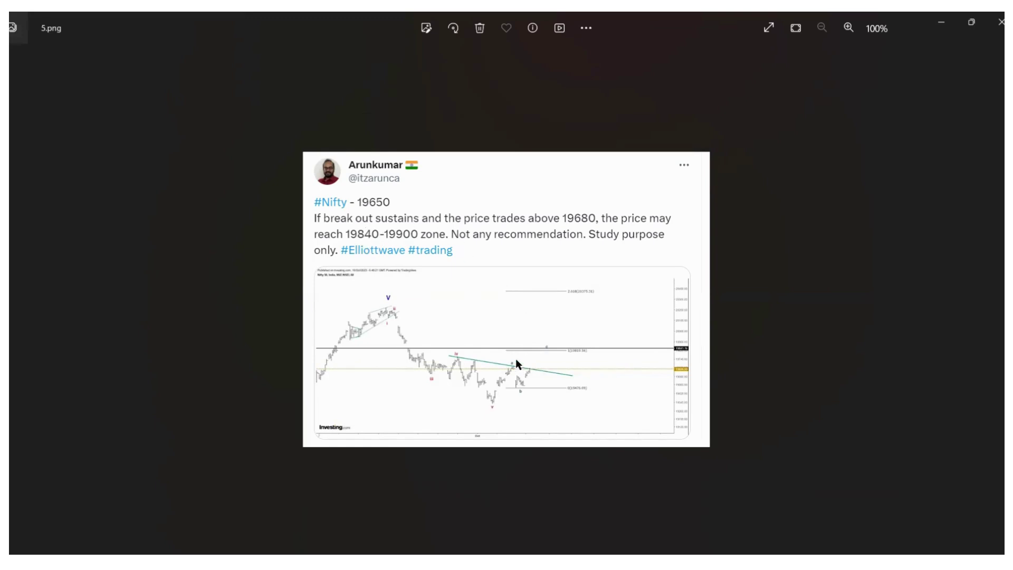
key("alt+Tab")
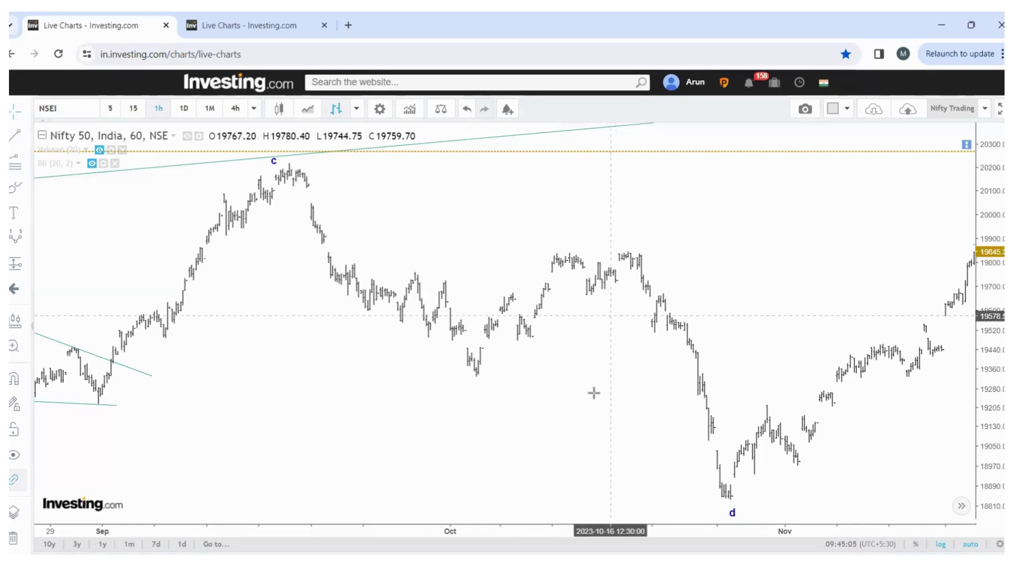
Compare the support zone in the October 15 post in 7.png with the decline to wave d on the hourly Nifty chart.
left_click(498, 508)
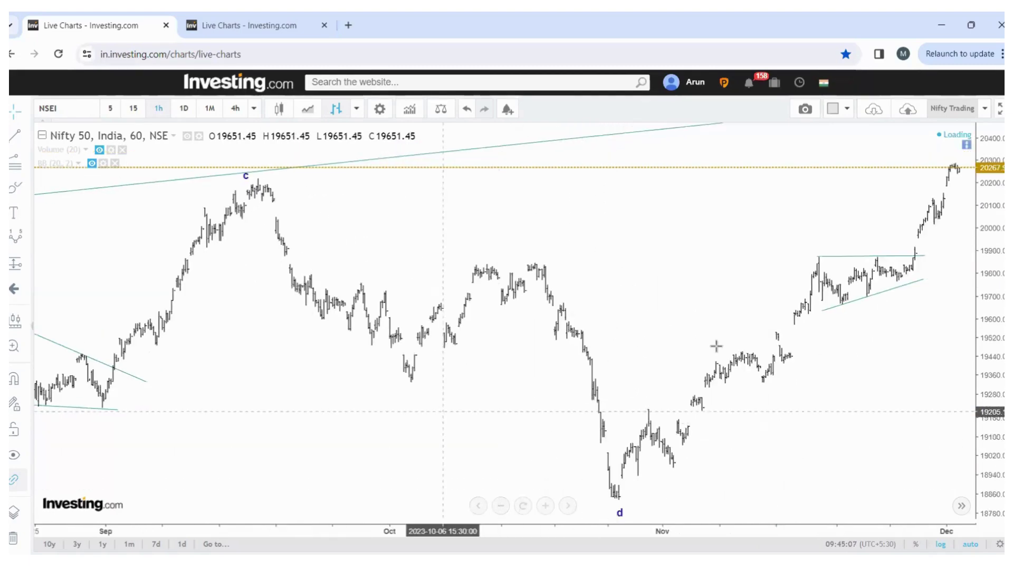
left_click_drag(458, 332, 383, 331)
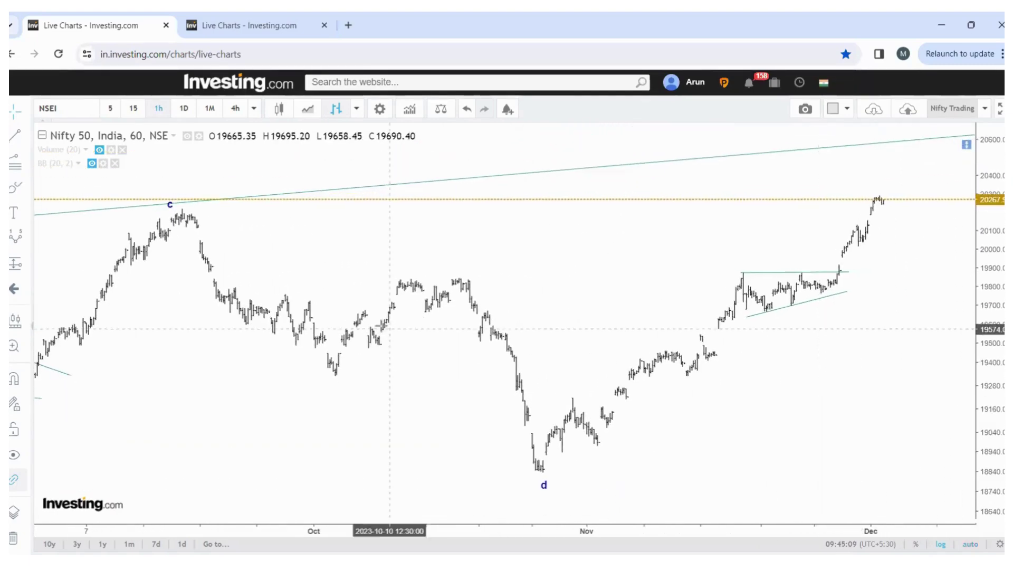
key("alt+Tab")
key("Right")
key("Right")
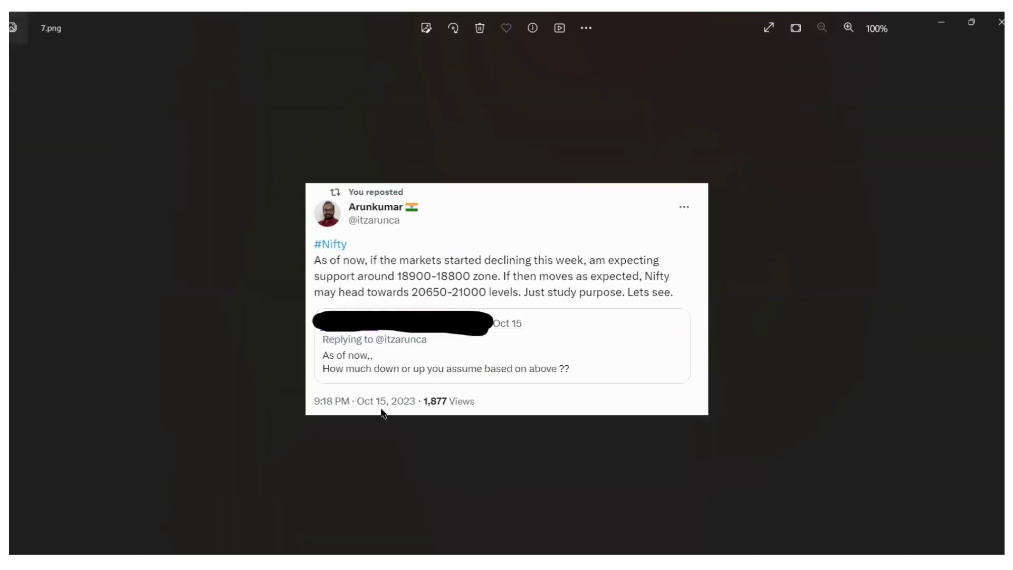
key("alt+Tab")
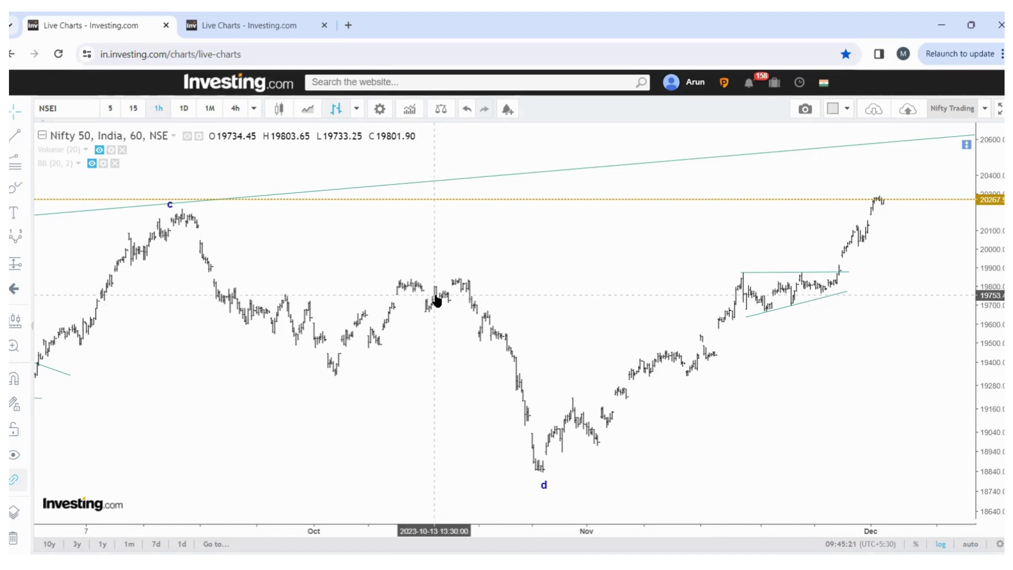
key("alt+Tab")
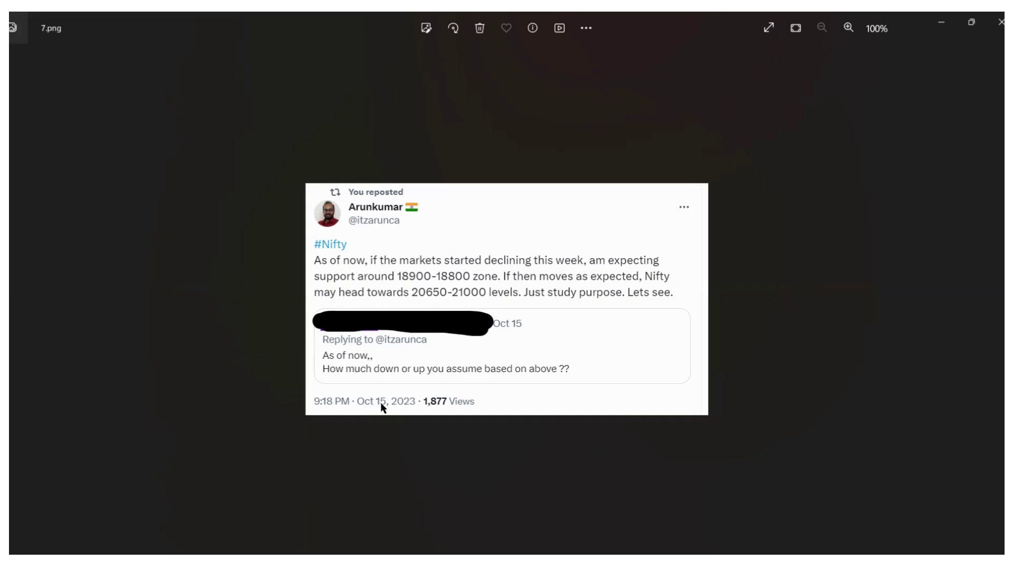
key("alt+Tab")
key("alt+Tab")
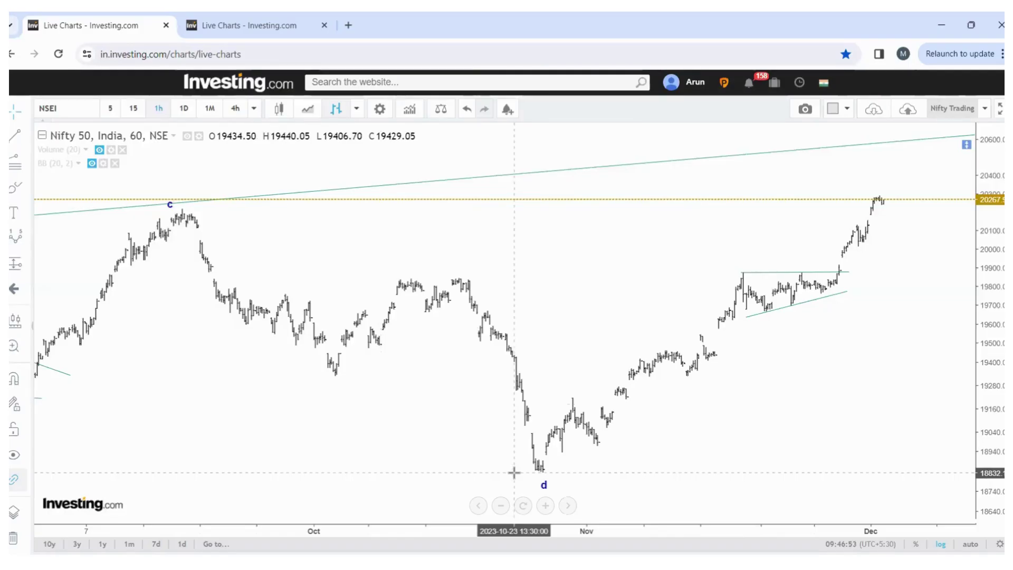
Check the upside target levels in 7.png against the rise from wave d to December on the live Nifty chart.
key("alt+Tab")
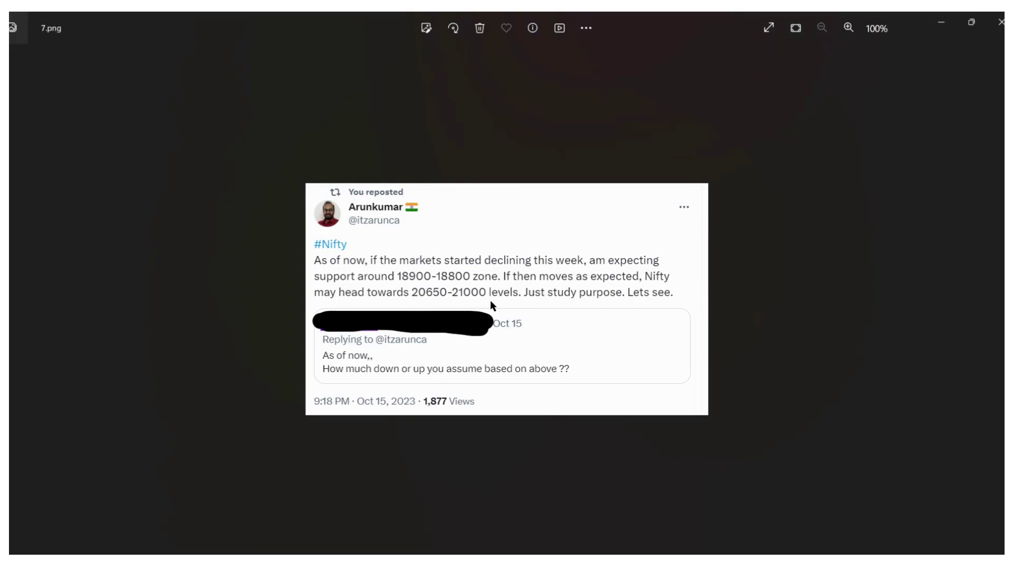
key("alt+Tab")
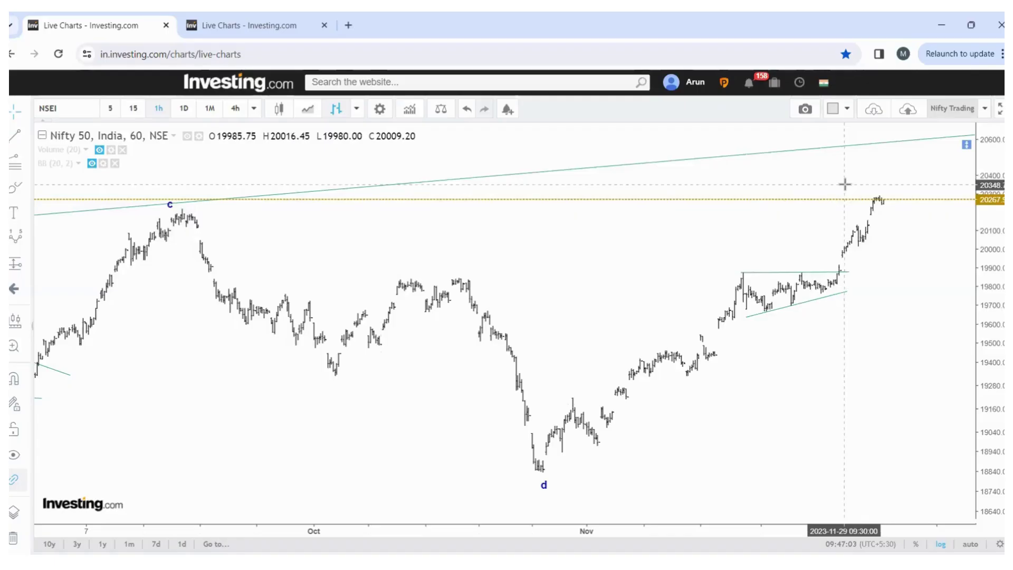
left_click(500, 505)
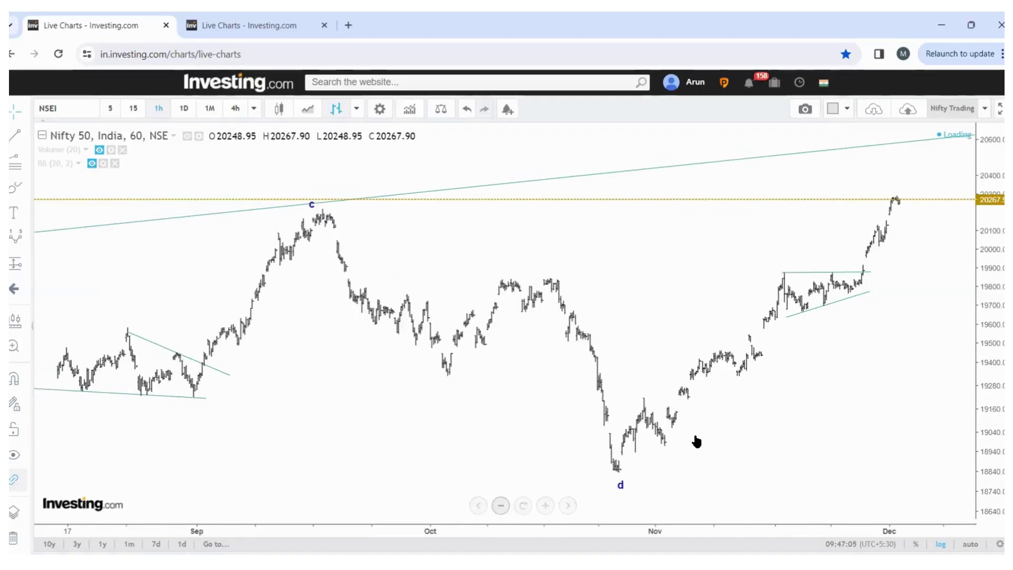
Examine the bullish and bearish scenarios in the October 30 post in 8.png together with the bullish wave chart in 9.png.
key("alt+Tab")
key("Right")
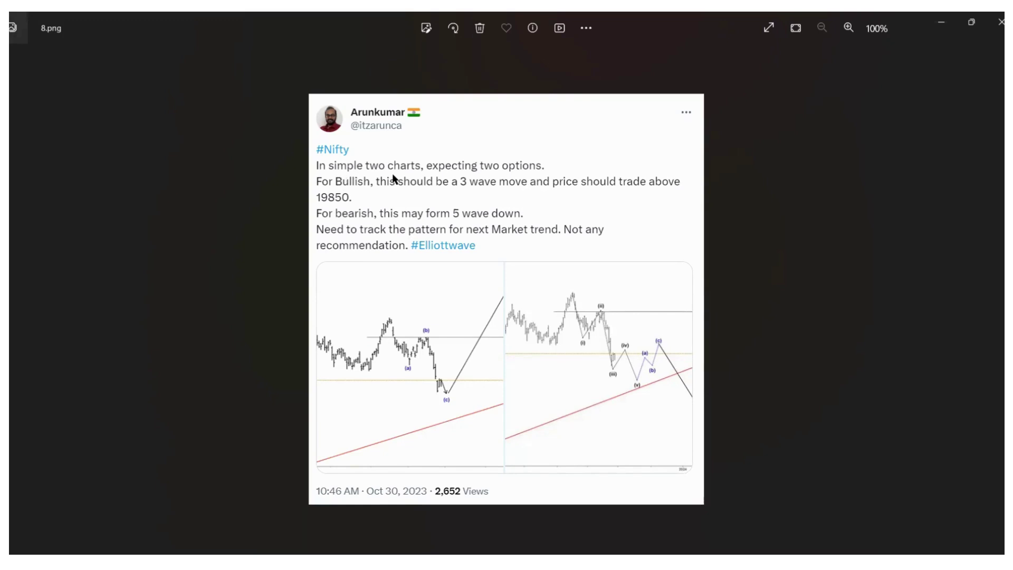
key("Right")
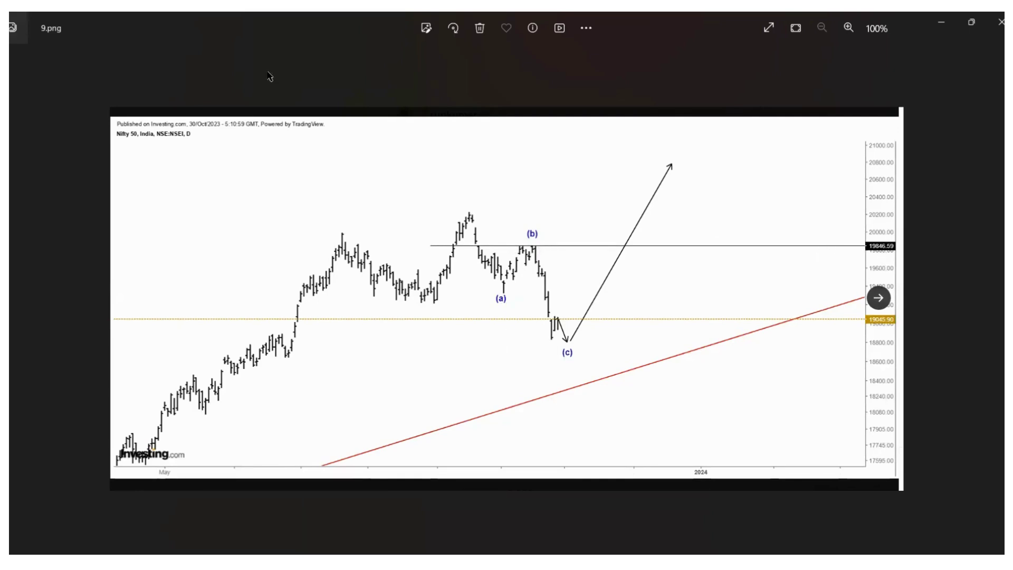
key("Left")
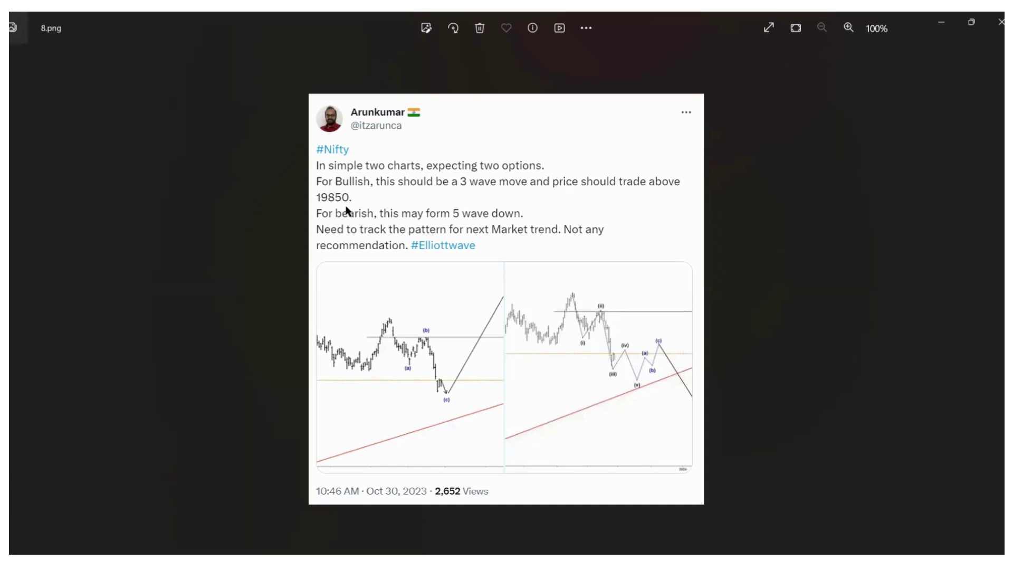
key("Right")
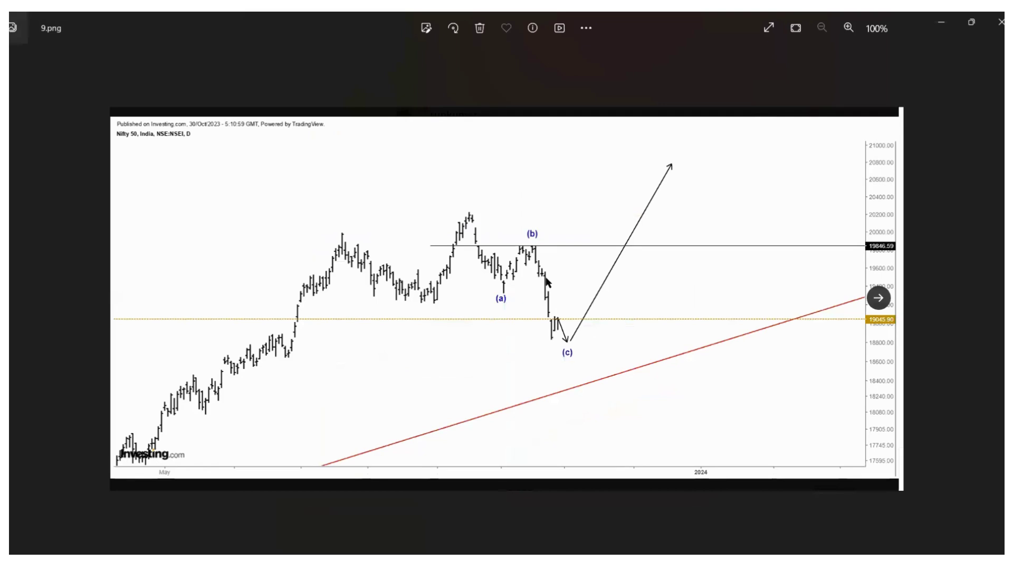
key("Left")
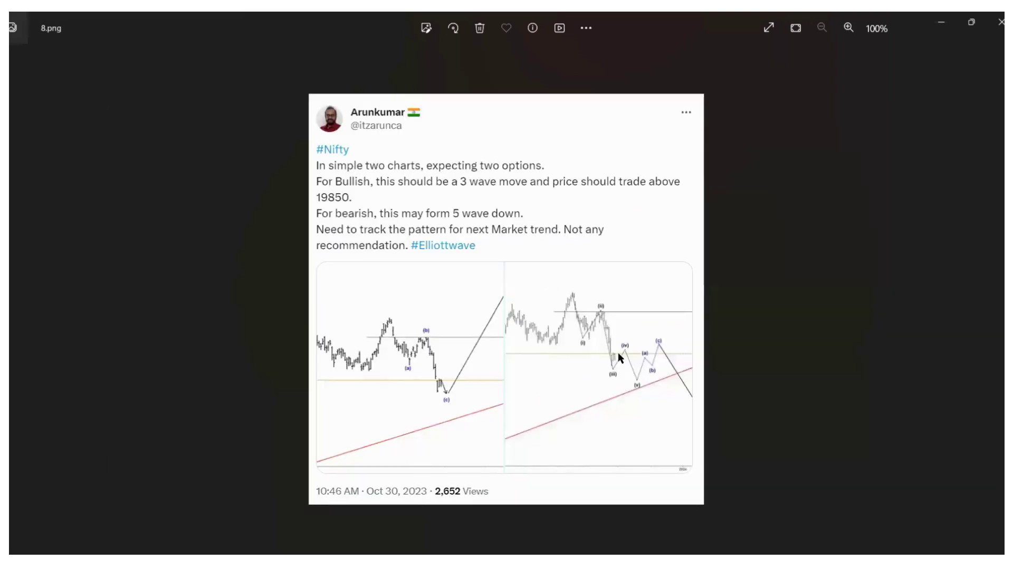
key("Right")
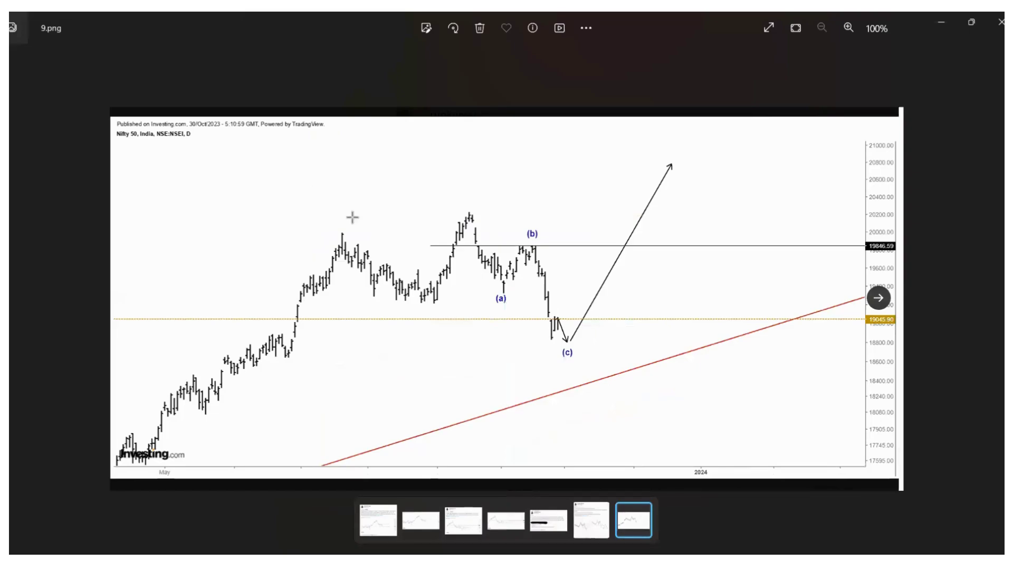
Set the live Nifty chart to the daily timeframe and compare the rise from wave d with the bullish projection in 9.png.
key("alt+Tab")
left_click(184, 108)
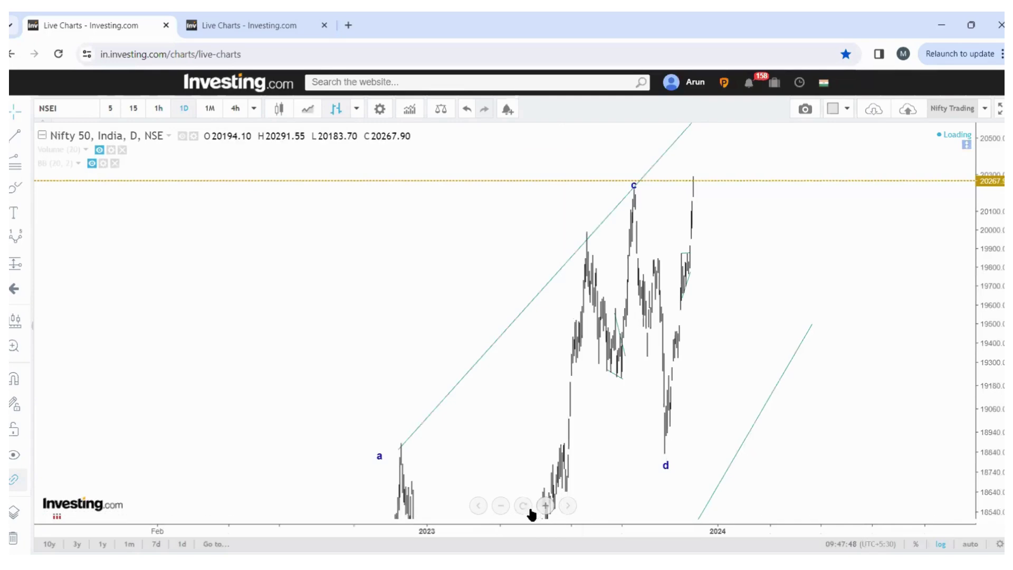
scroll(734, 339, "up", 5)
left_click_drag(482, 437, 211, 438)
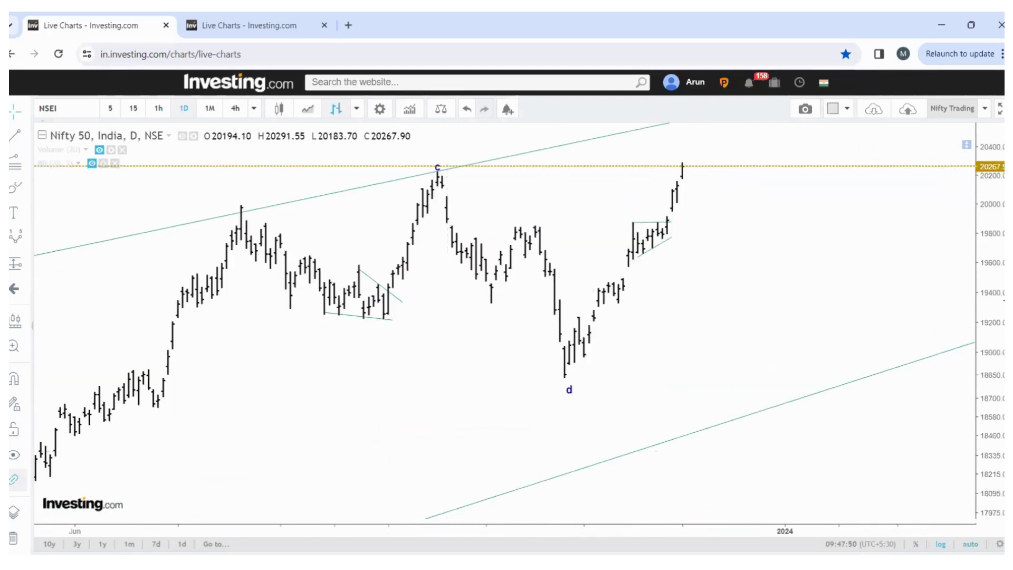
left_click_drag(818, 335, 586, 402)
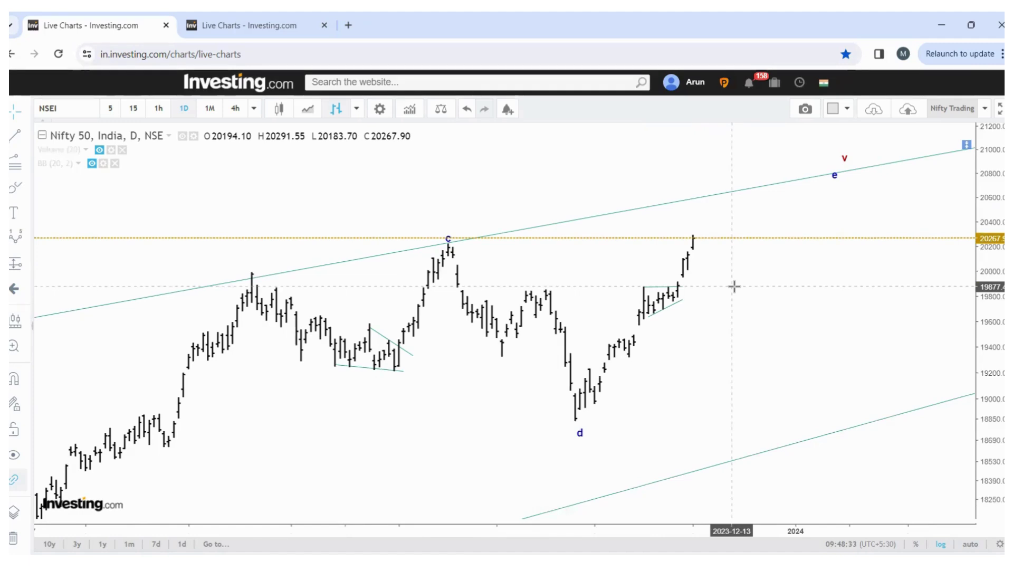
key("alt+Tab")
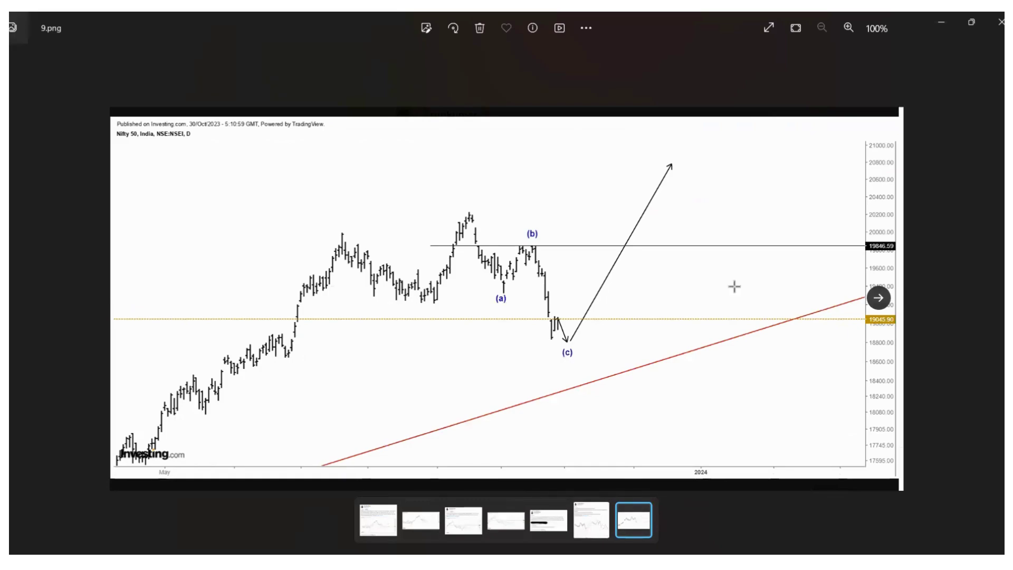
key("alt+Tab")
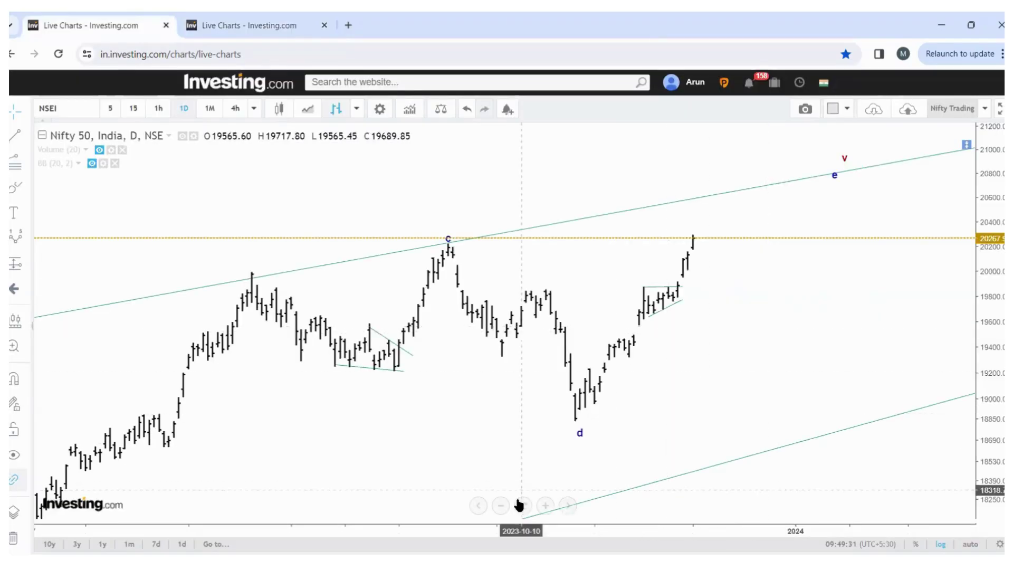
Examine the whole a-b-c-d-e diagonal of wave v since 2022 on the daily Nifty chart, up to its upper trendline.
left_click(500, 506)
left_click_drag(972, 140, 980, 464)
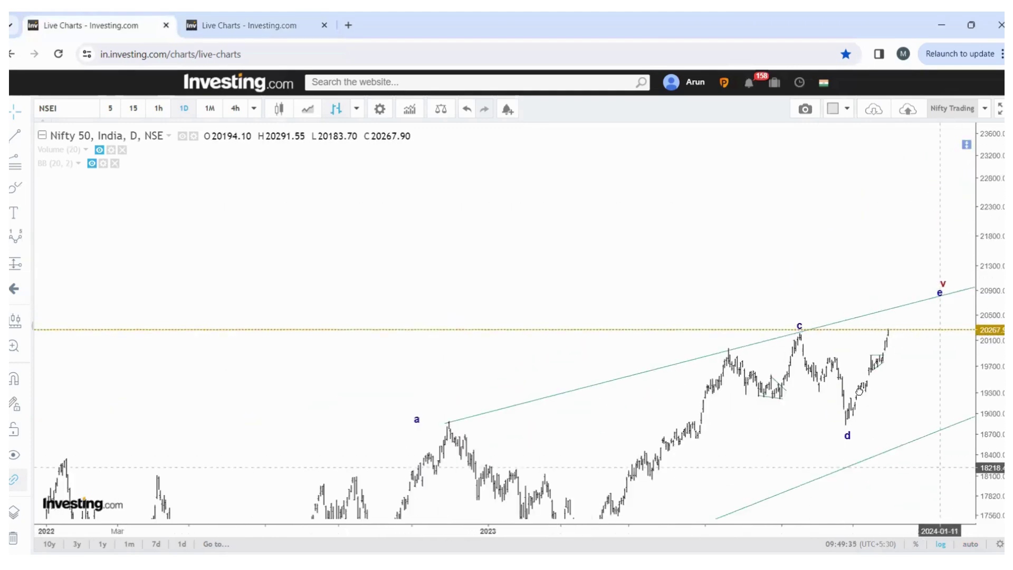
left_click_drag(615, 401, 442, 394)
left_click(501, 506)
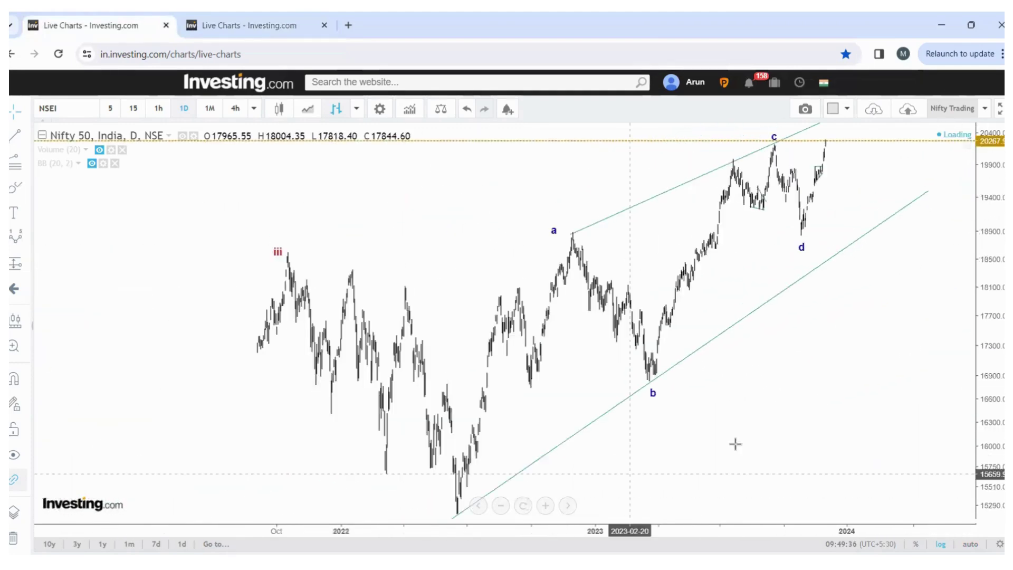
left_click_drag(976, 232, 848, 326)
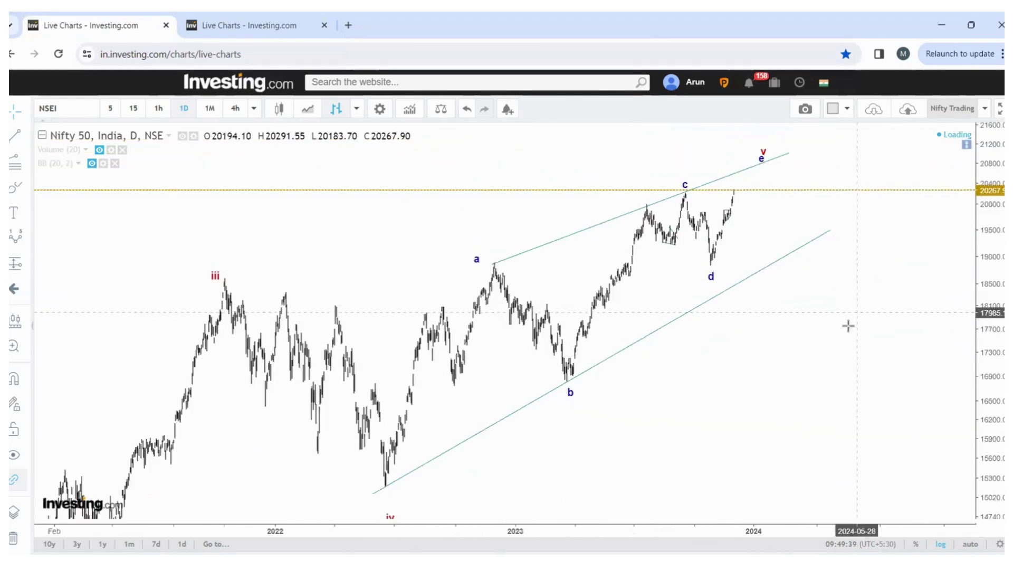
left_click(704, 196)
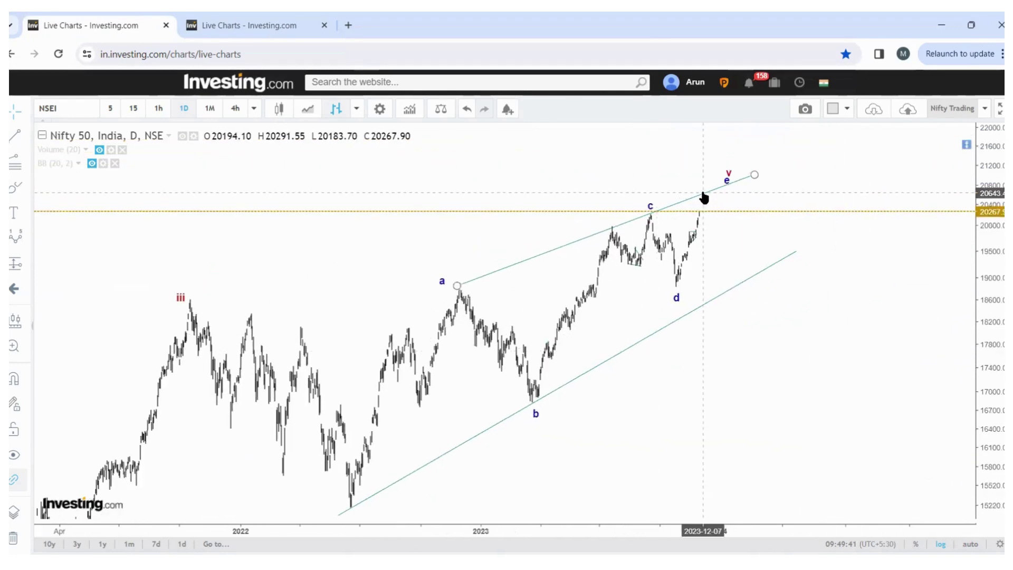
left_click(714, 190)
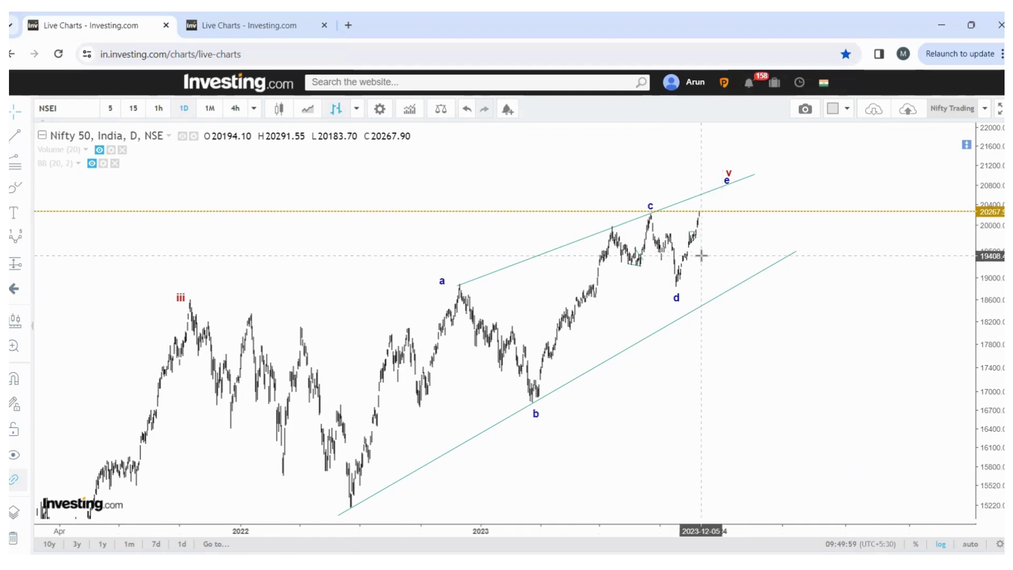
Check the a-b-c decline and the latest breakout above the horizontal resistance line on the daily Nifty Bank chart.
key("ctrl+Tab")
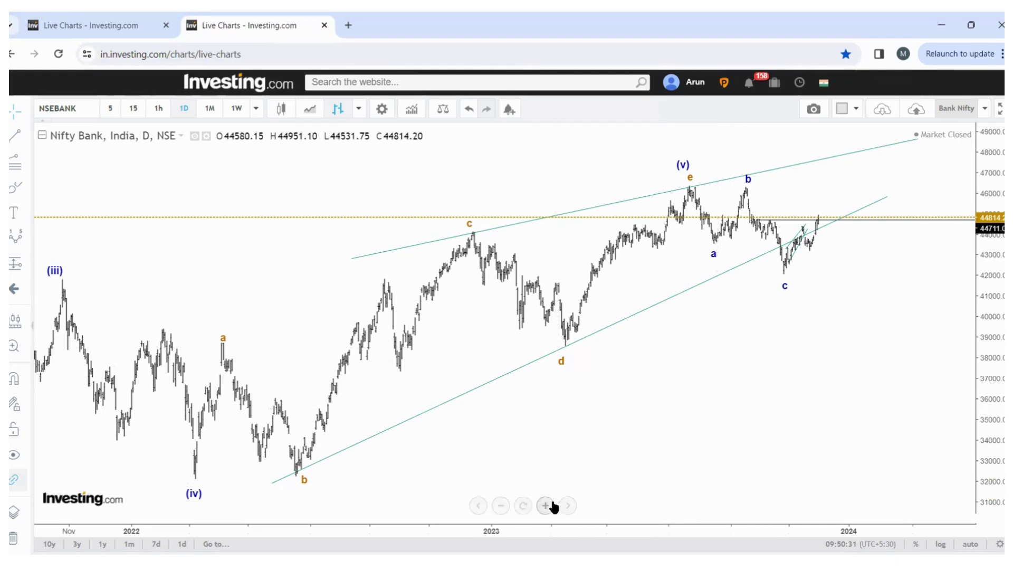
left_click(546, 505)
left_click_drag(976, 397, 1002, 320)
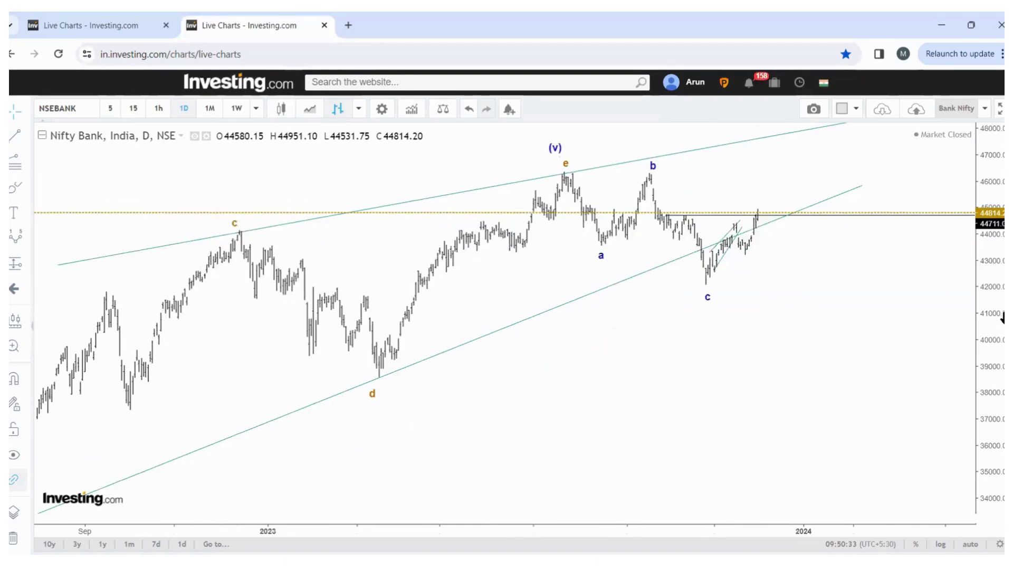
double_click(1003, 319)
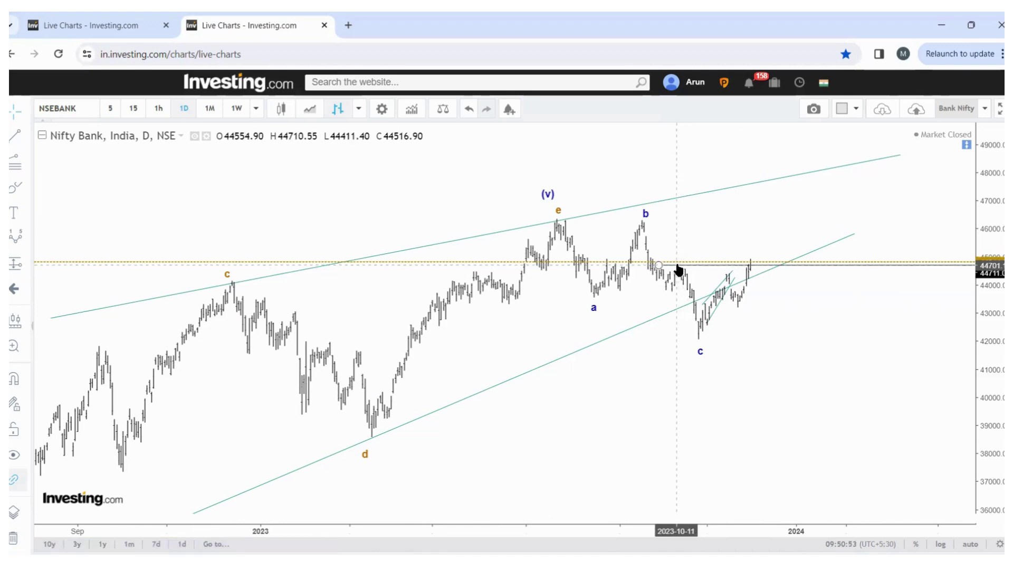
Redraw the lower trendline on the daily Nifty chart through waves b and d, from mid-December 2022 to about 20,470 in April 2024.
left_click(66, 21)
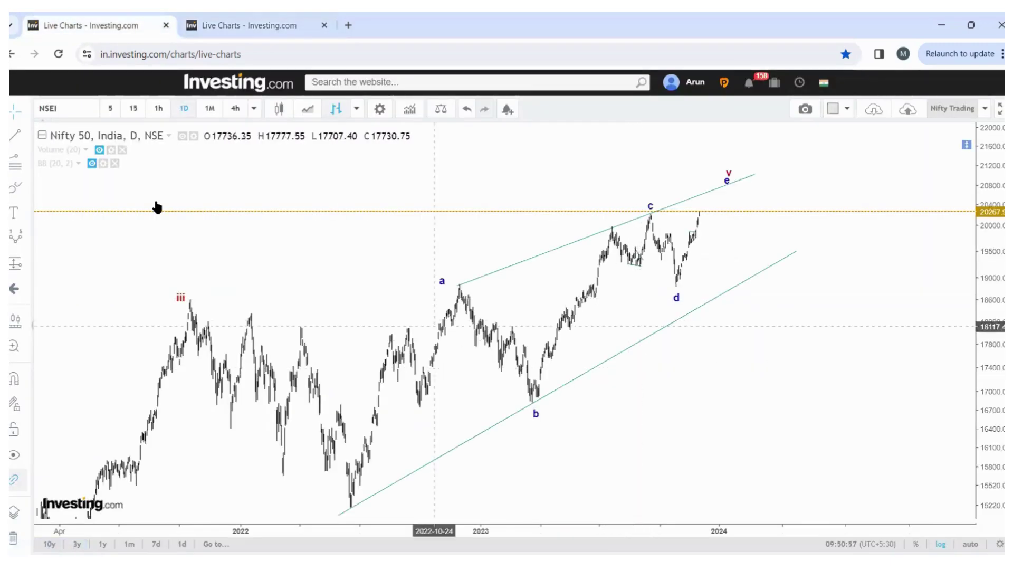
left_click(338, 515)
left_click_drag(338, 515, 470, 439)
left_click_drag(796, 251, 790, 202)
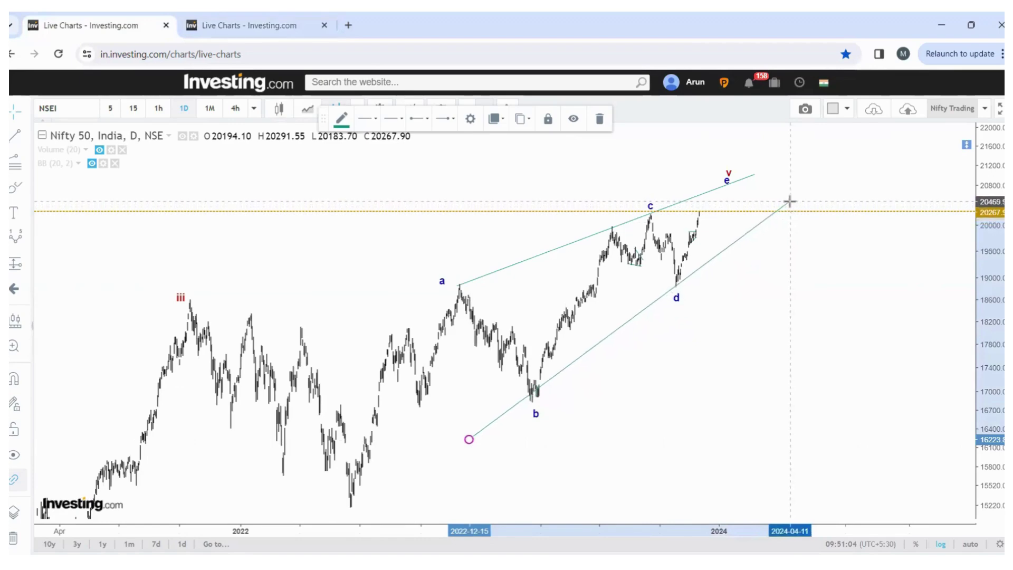
left_click(762, 334)
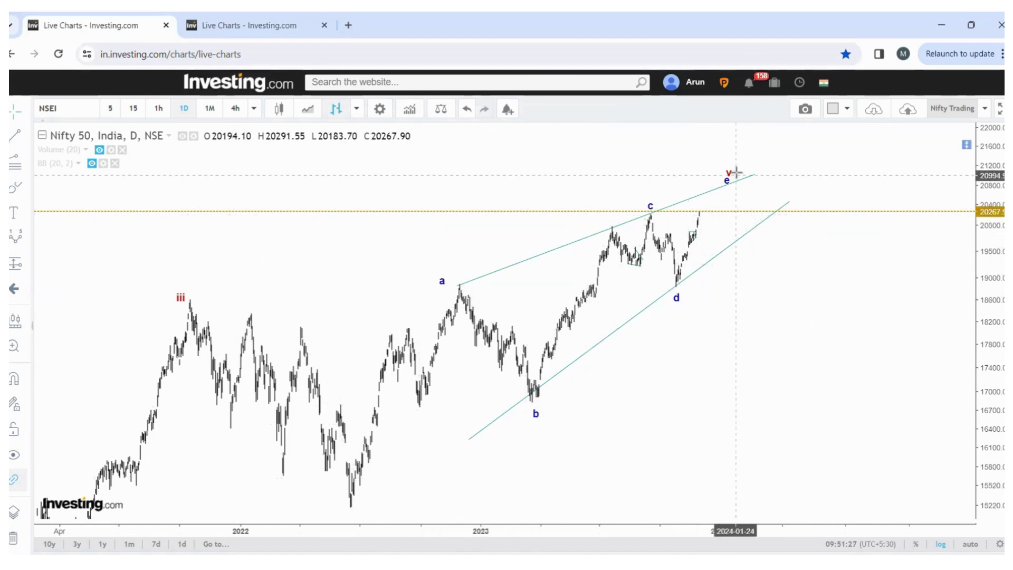
Set the Nifty chart to the hourly timeframe and inspect the rise from wave d through the November triangle.
left_click(159, 110)
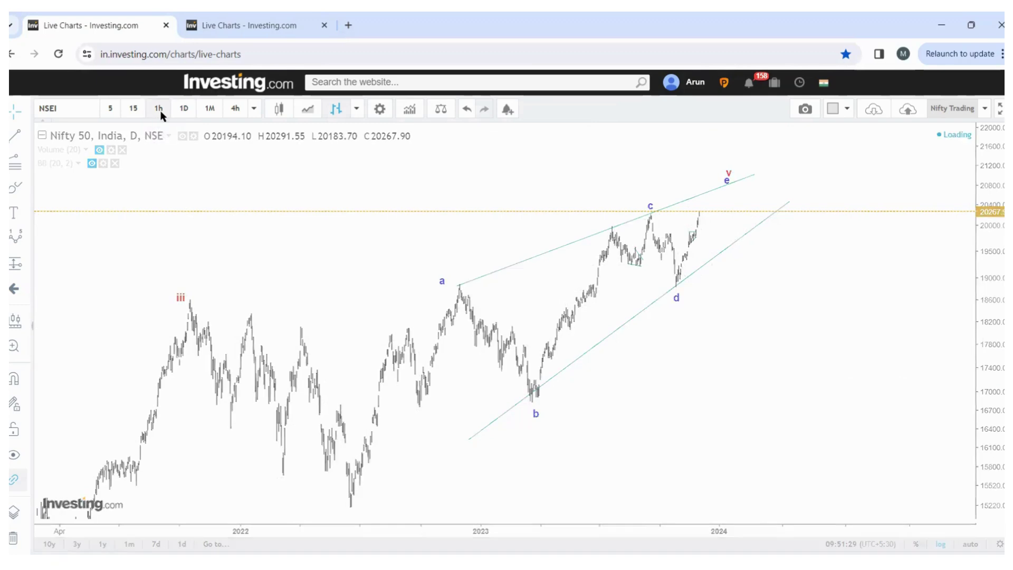
left_click(524, 506)
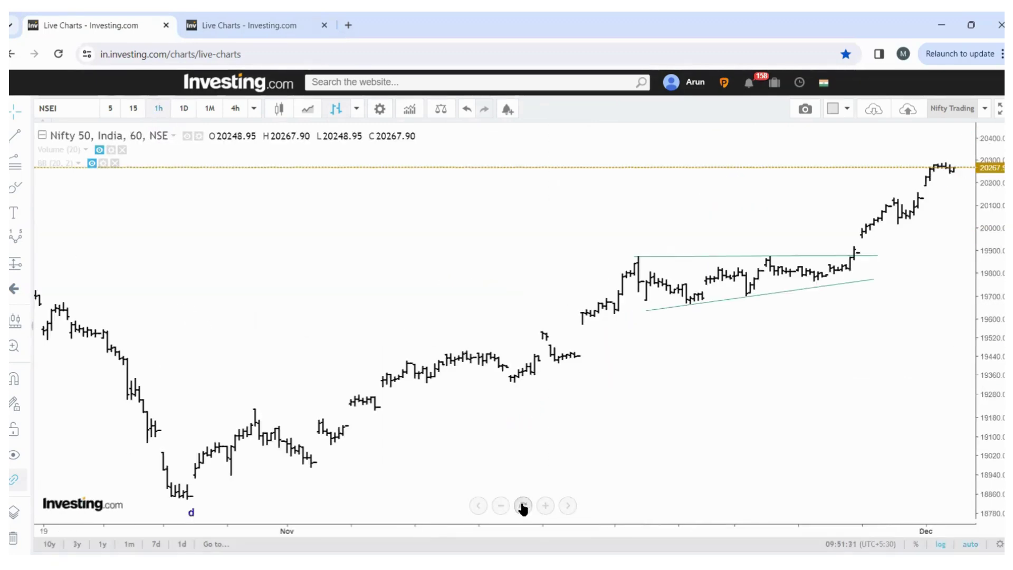
left_click(499, 506)
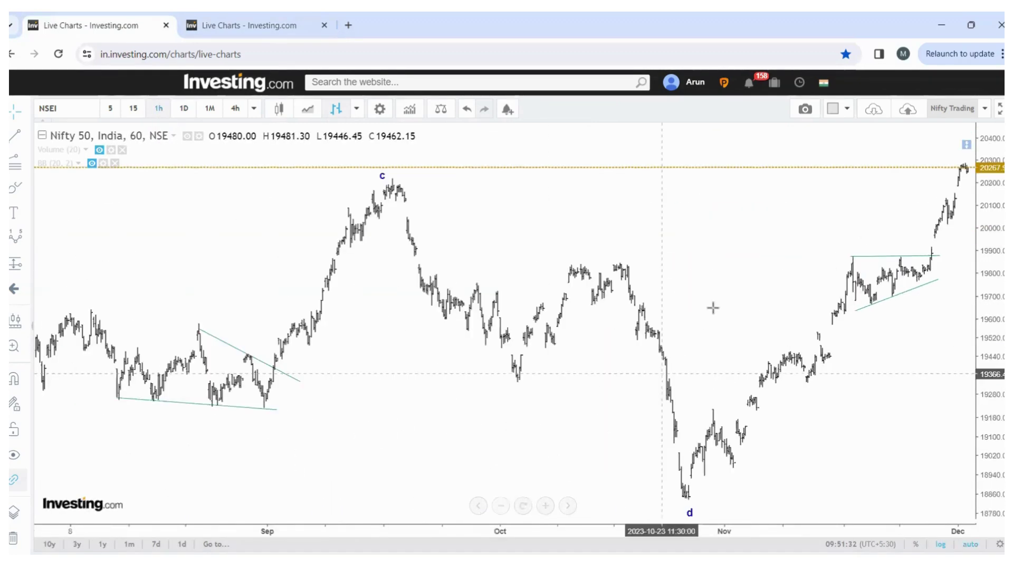
left_click_drag(716, 310, 366, 263)
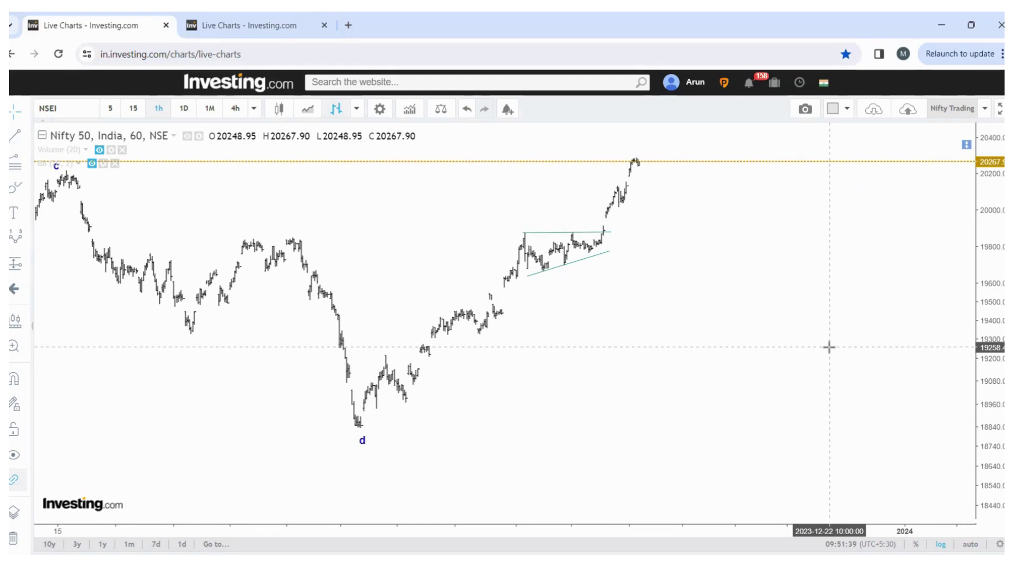
left_click_drag(719, 330, 746, 348)
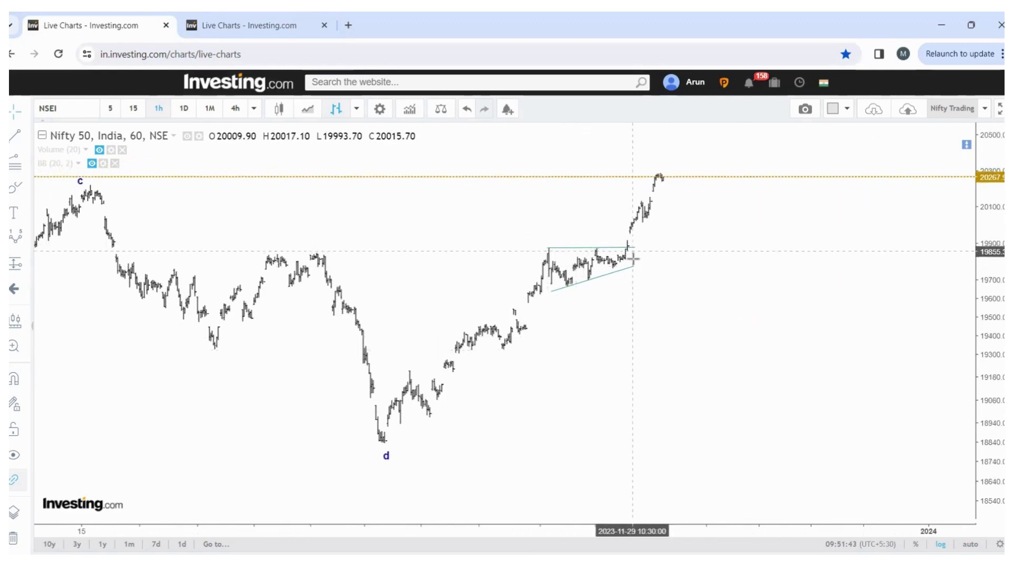
left_click(601, 283)
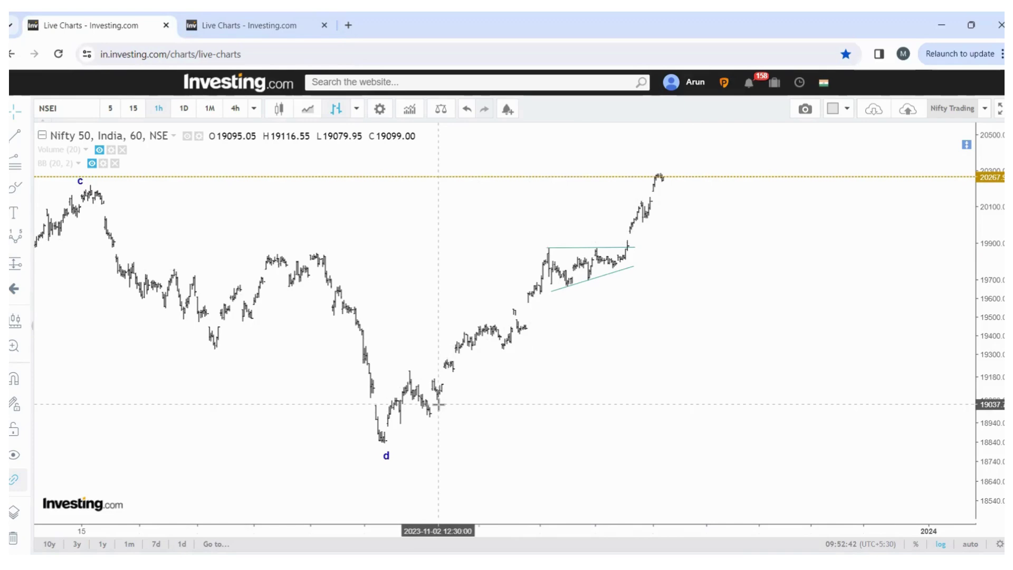
left_click(591, 279)
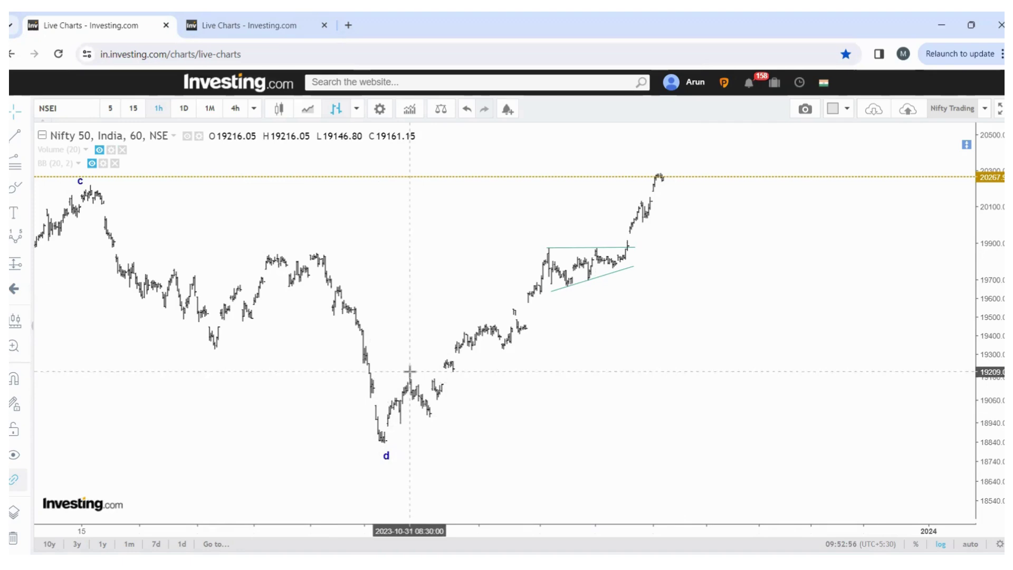
Label an Elliott impulse wave from the d low, with (iii) at the December high and (iv) and (v) projected ahead.
left_click(27, 240)
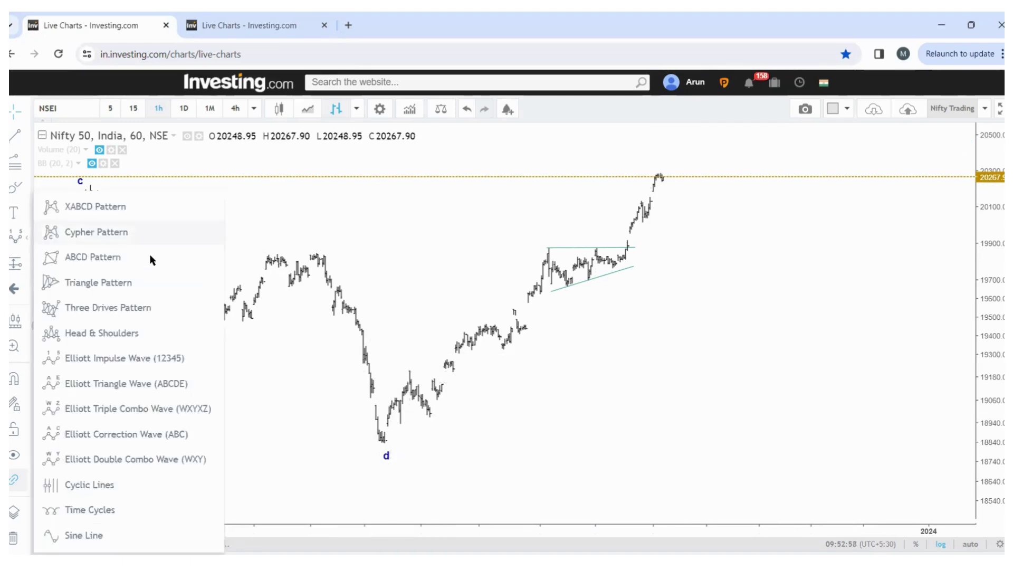
left_click(169, 357)
left_click(382, 435)
left_click(400, 374)
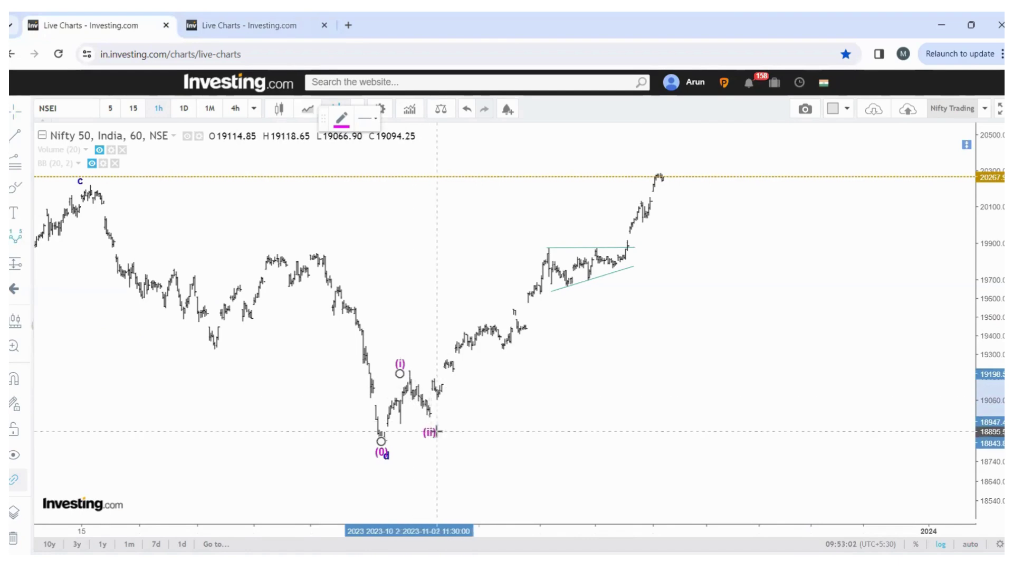
left_click(436, 425)
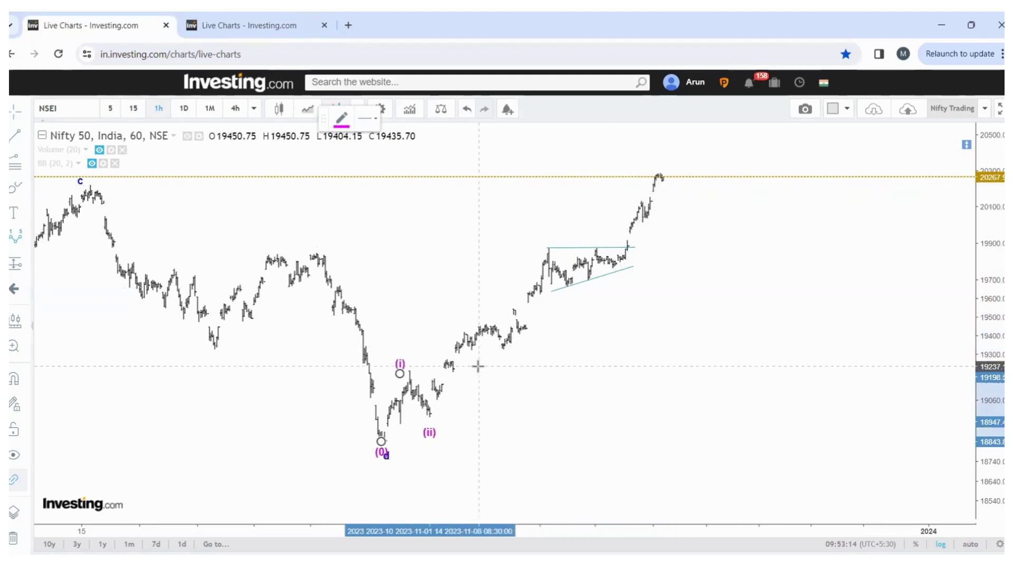
left_click(660, 168)
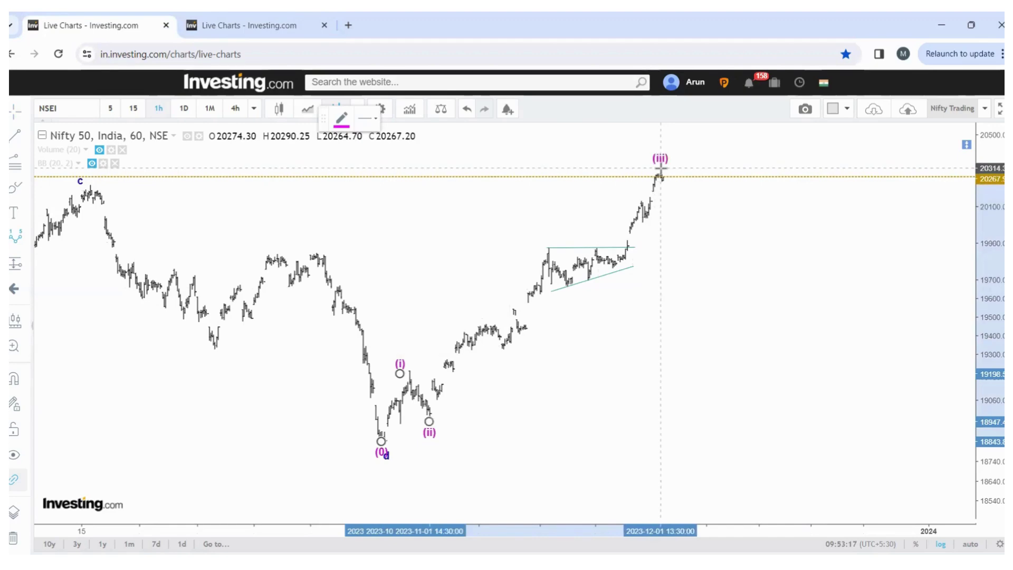
left_click(725, 221)
left_click(776, 140)
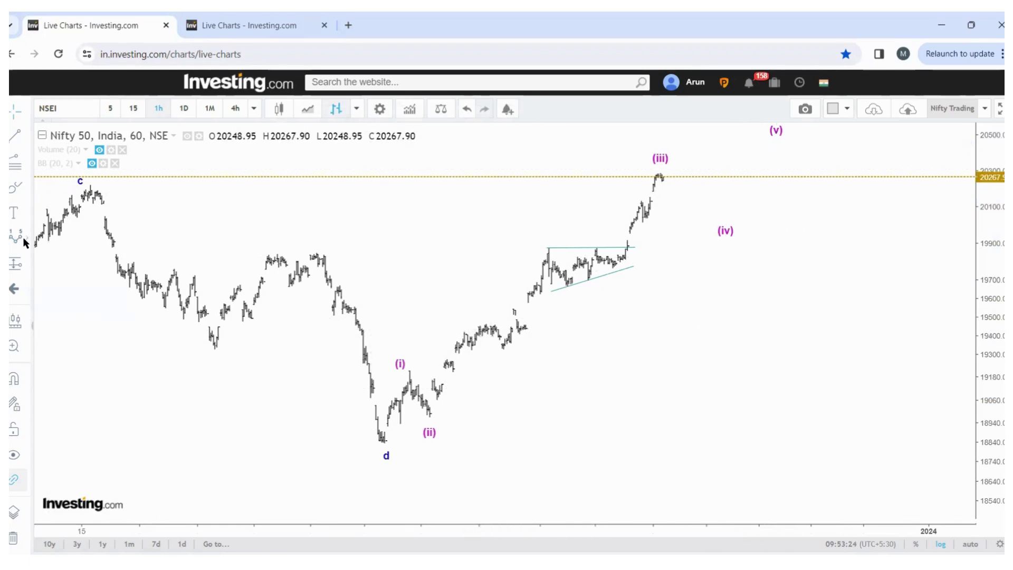
Add a second Elliott impulse wave inside wave (iii), from the (ii) low through the November triangle to the December high.
left_click(425, 411)
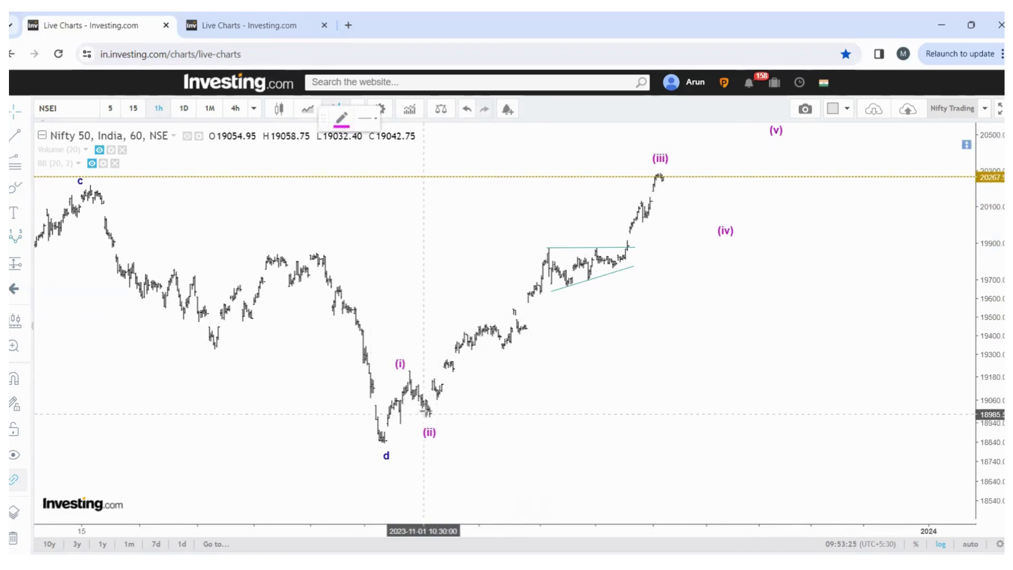
left_click(475, 322)
left_click(494, 340)
left_click(547, 246)
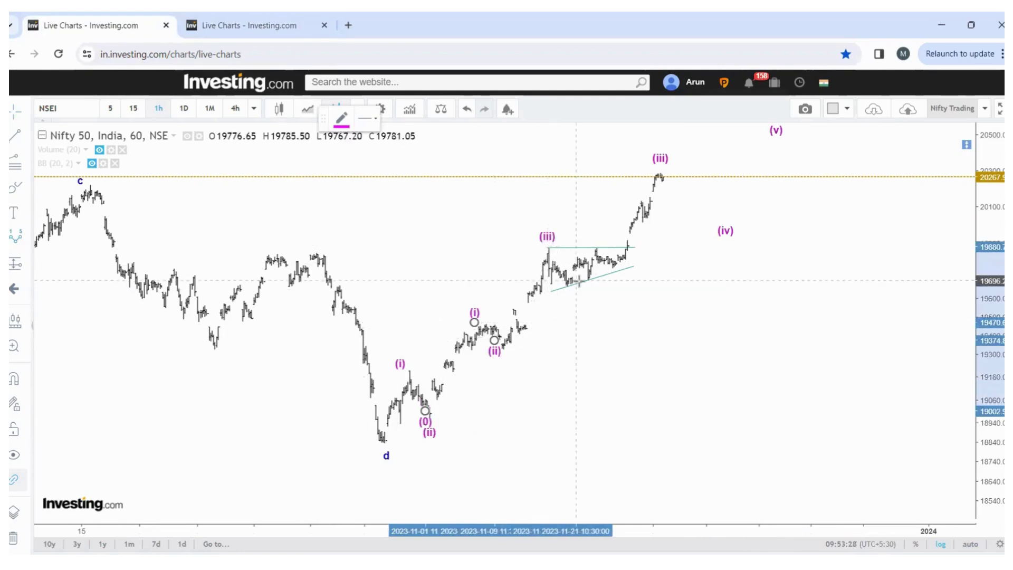
left_click(591, 279)
left_click(670, 169)
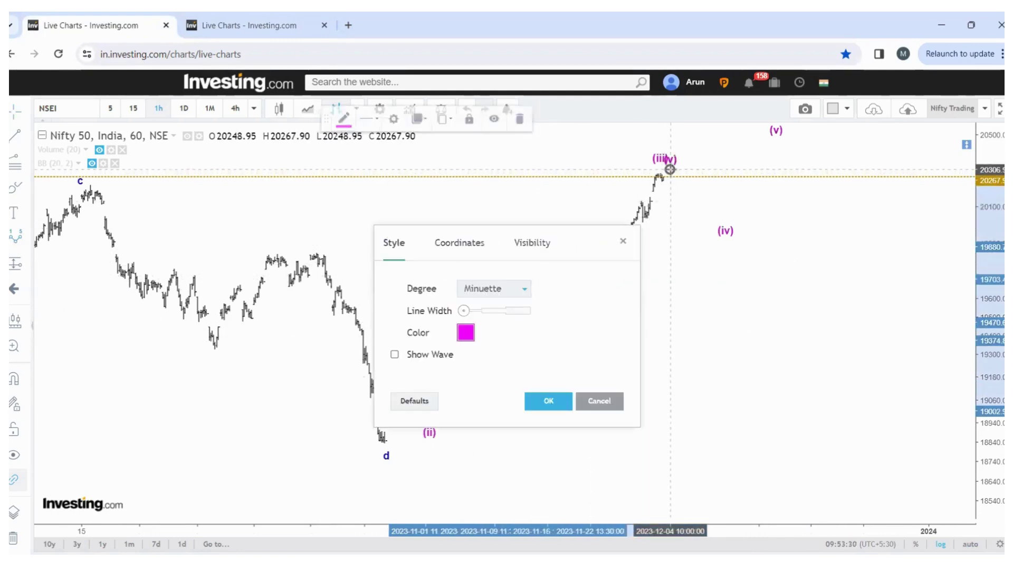
Style the inner impulse wave in blue with the Subminuette degree.
left_click(467, 333)
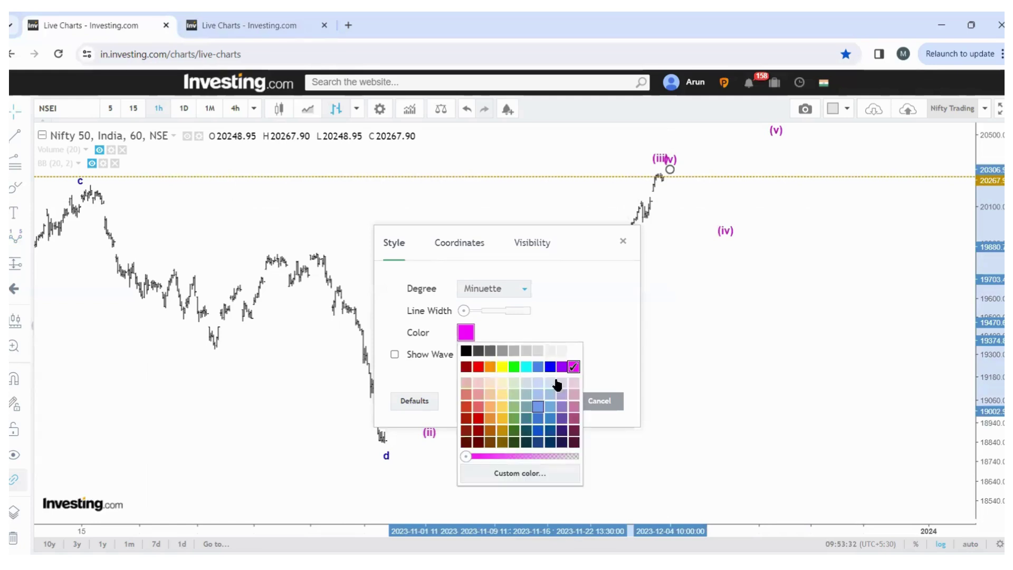
left_click(550, 366)
left_click(498, 291)
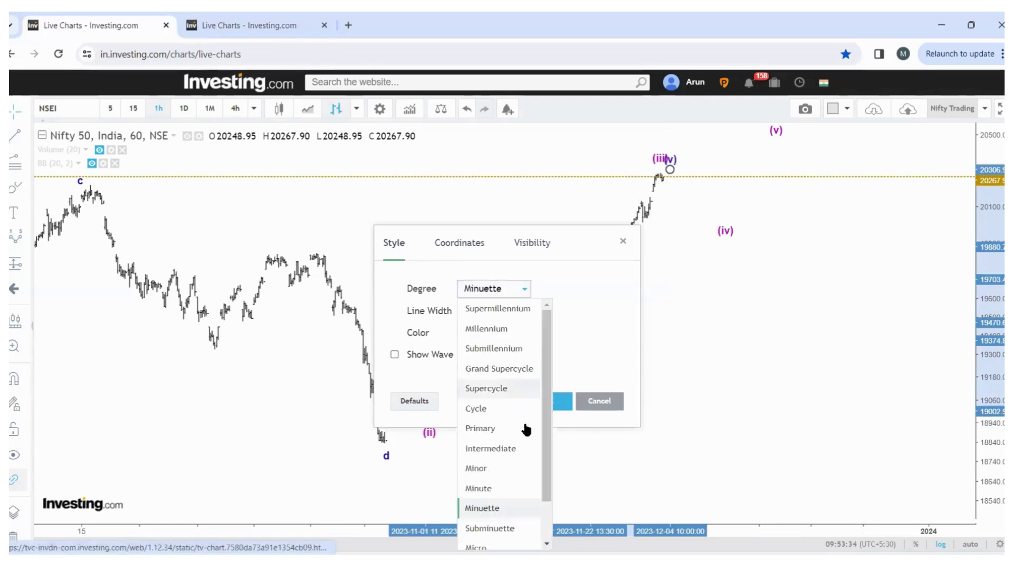
left_click(491, 528)
key("Return")
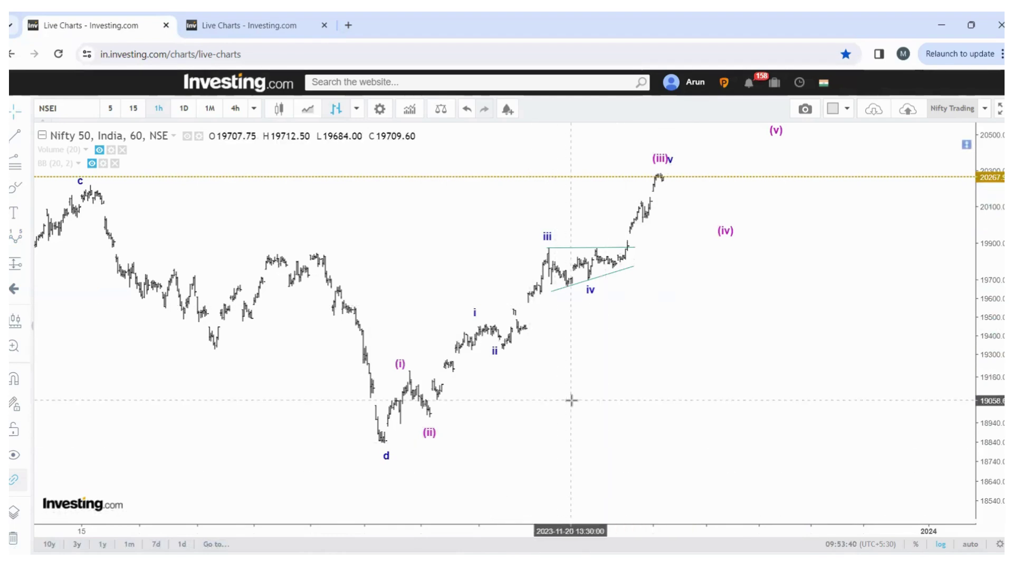
left_click_drag(570, 400, 583, 403)
left_click_drag(697, 407, 672, 409)
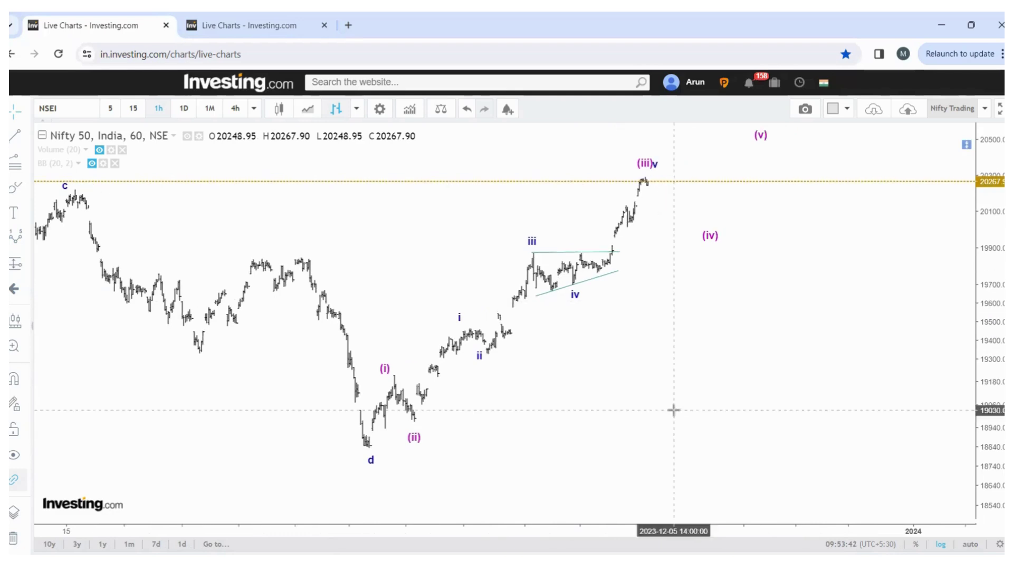
Mark the 3.618 Fibonacci extension of wave (i), projected from the (ii) low, with a horizontal line at about 20347, keeping only the line.
left_click(350, 448)
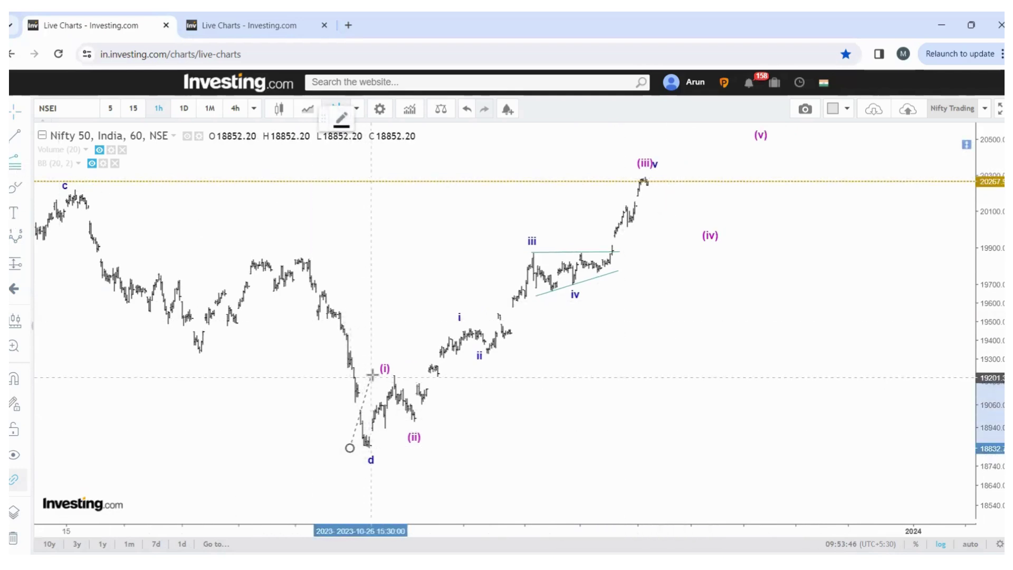
left_click(372, 375)
left_click(774, 404)
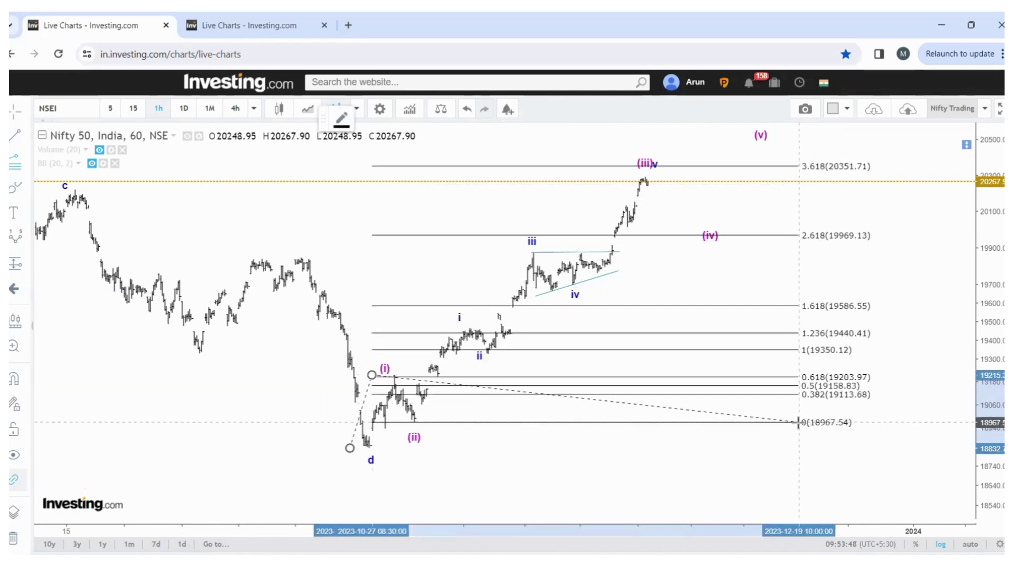
left_click(799, 423)
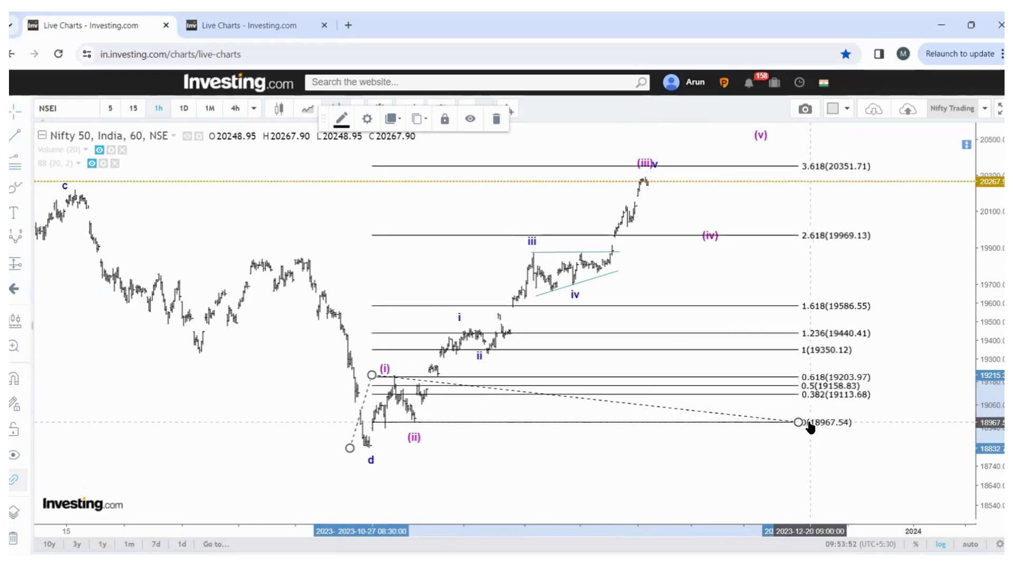
left_click_drag(798, 423, 814, 422)
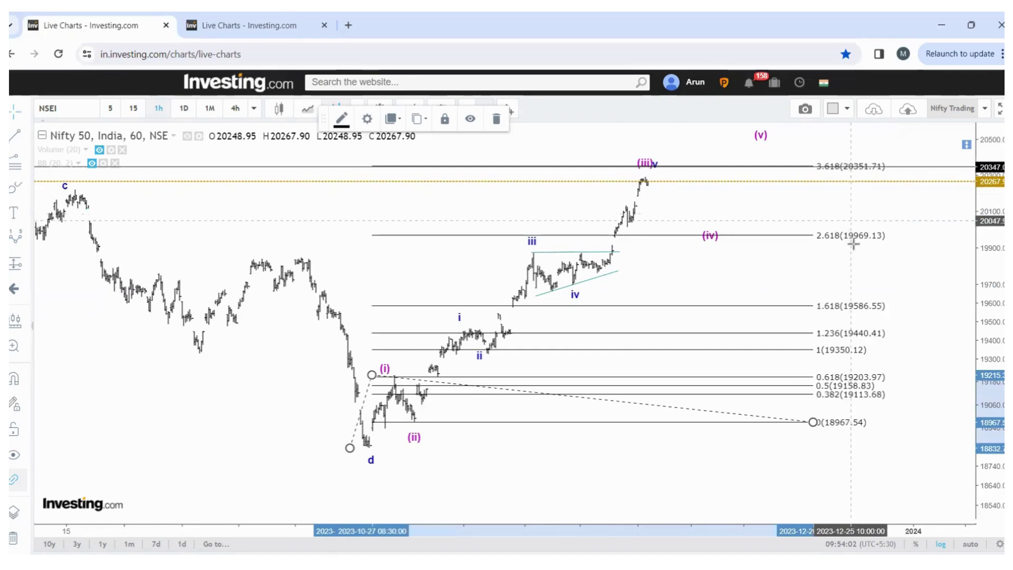
left_click(497, 118)
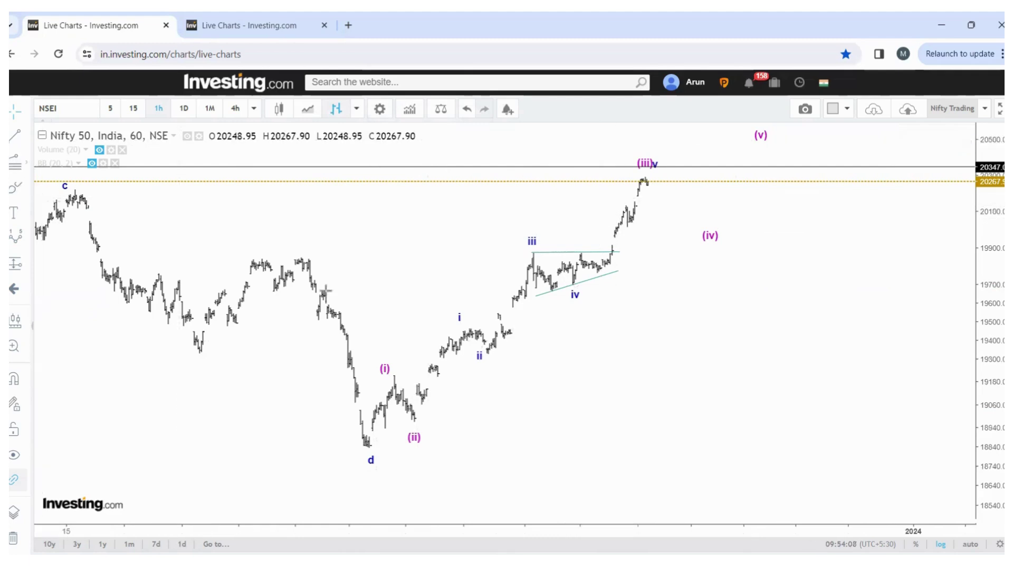
Measure blue wave v with a temporary Fibonacci extension from the (ii) low to the iii high, projected from the iv low.
left_click(397, 422)
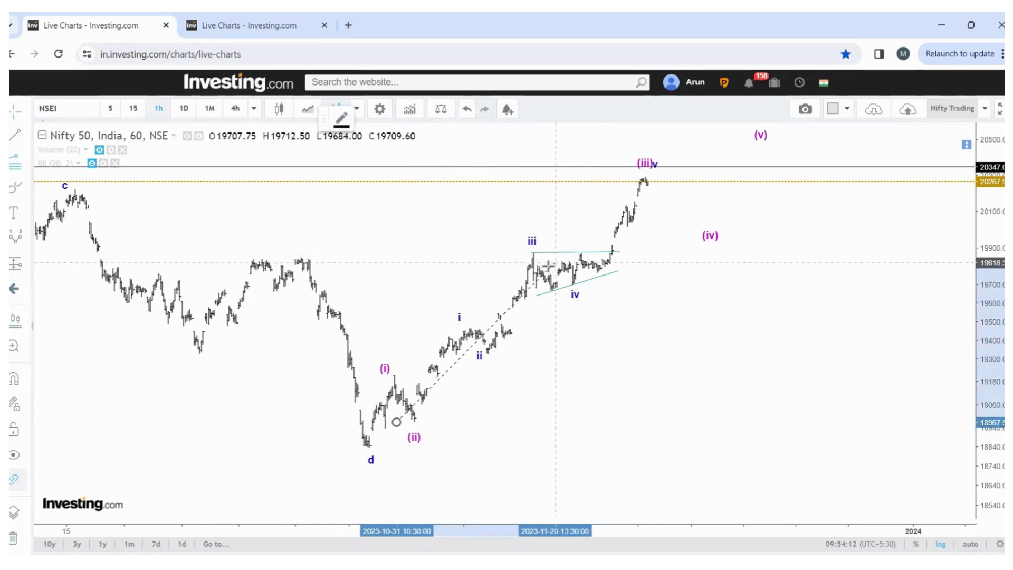
left_click(507, 252)
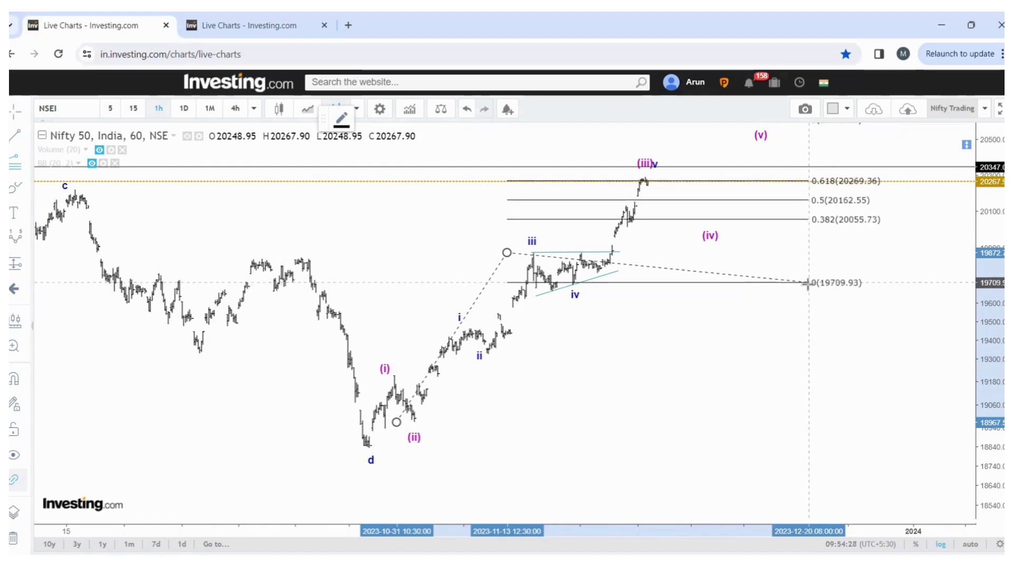
left_click(807, 284)
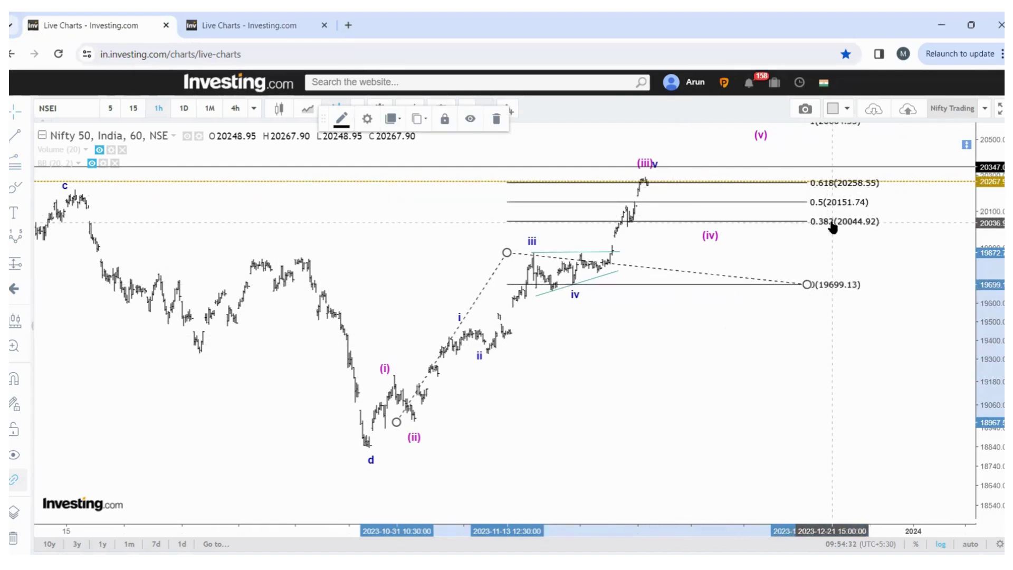
left_click(496, 118)
Add an Elliott impulse wave inside blue wave v, from the blue iv low through the triangle breakout to the 1 December high.
left_click(523, 505)
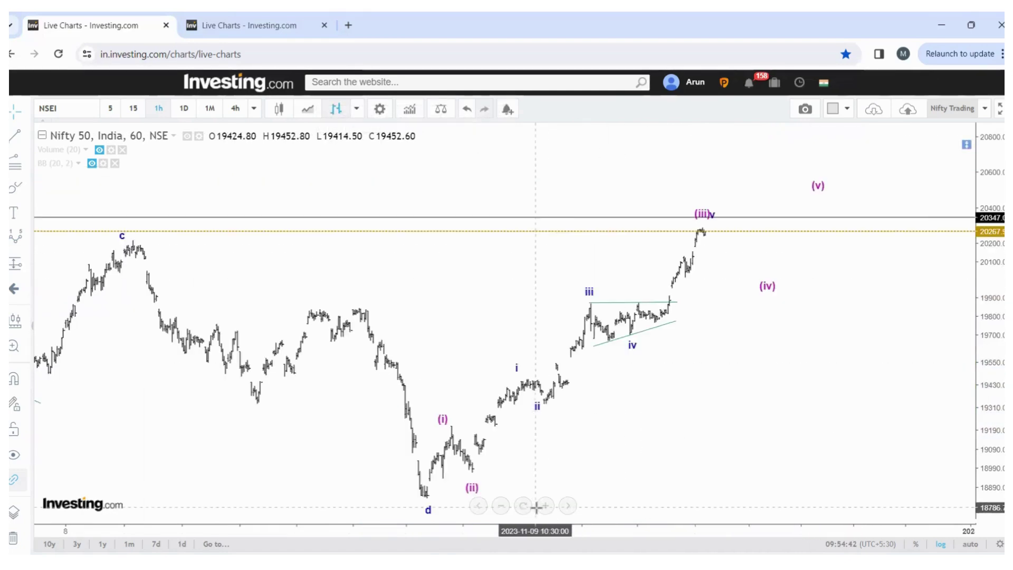
left_click(546, 505)
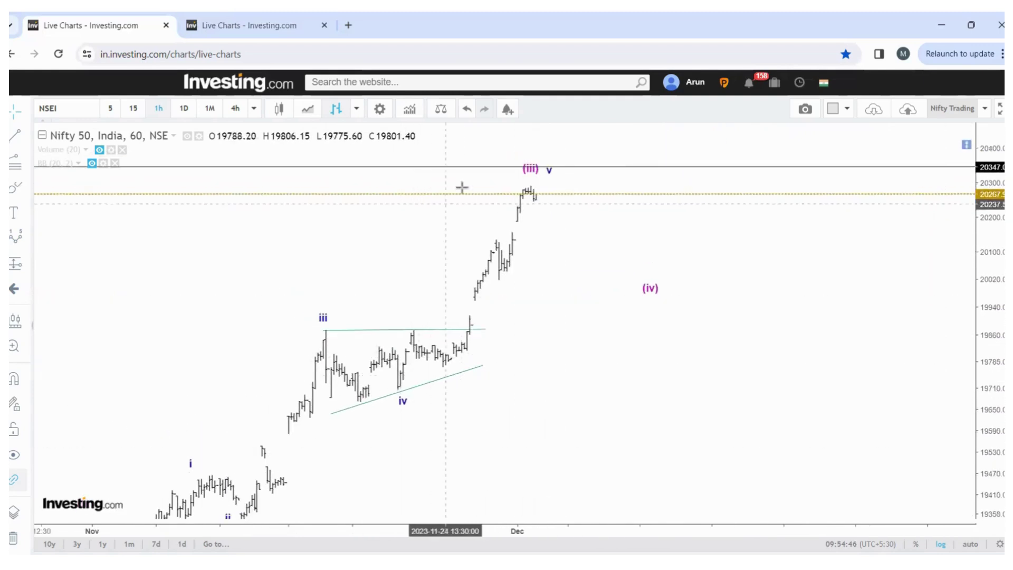
left_click(15, 236)
left_click(401, 385)
left_click(413, 326)
left_click(440, 363)
left_click(487, 246)
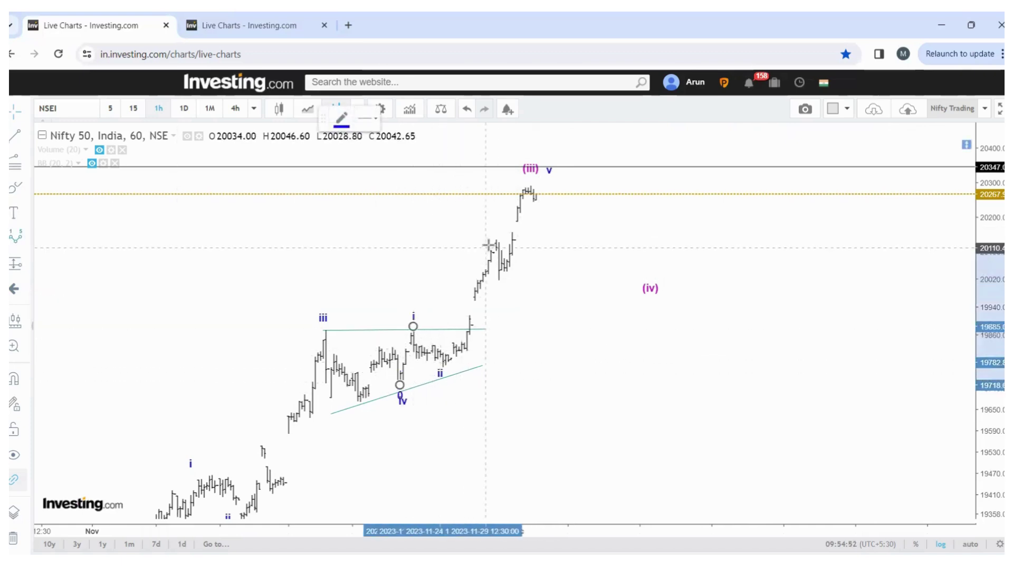
left_click(500, 279)
left_click(531, 188)
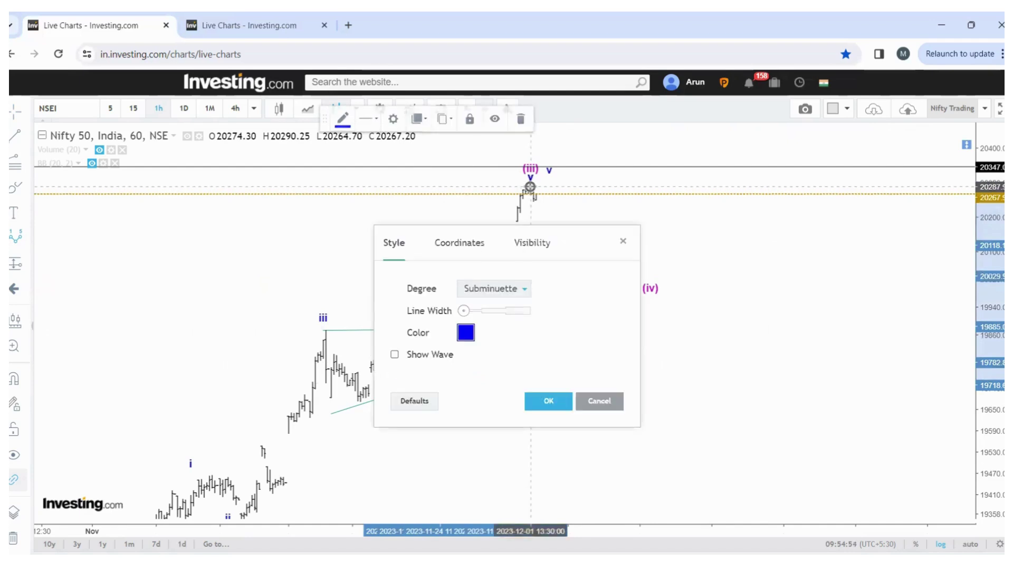
Color the new impulse wave inside blue wave v red.
left_click(465, 332)
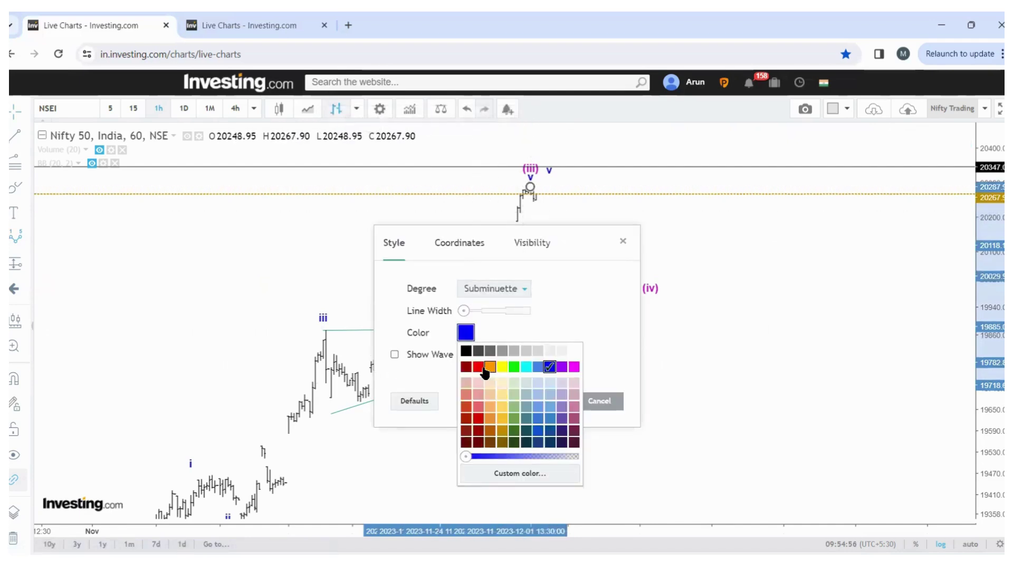
left_click(479, 366)
left_click(544, 400)
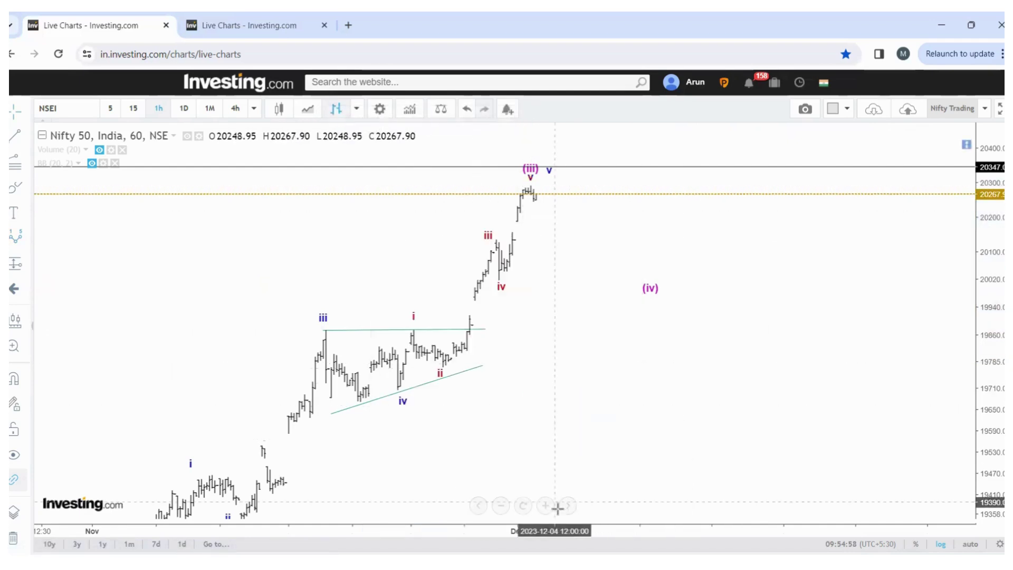
Measure red wave v with a temporary Fibonacci extension from the blue iv low to the red iii high, projected from the red iv low.
left_click(546, 505)
left_click_drag(480, 385, 649, 403)
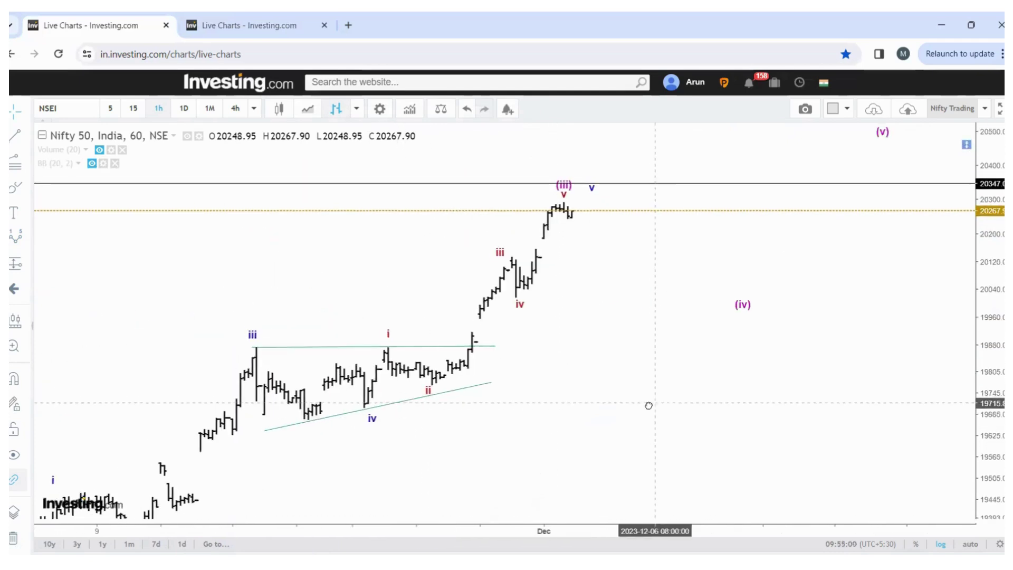
left_click(502, 506)
left_click_drag(674, 450, 538, 442)
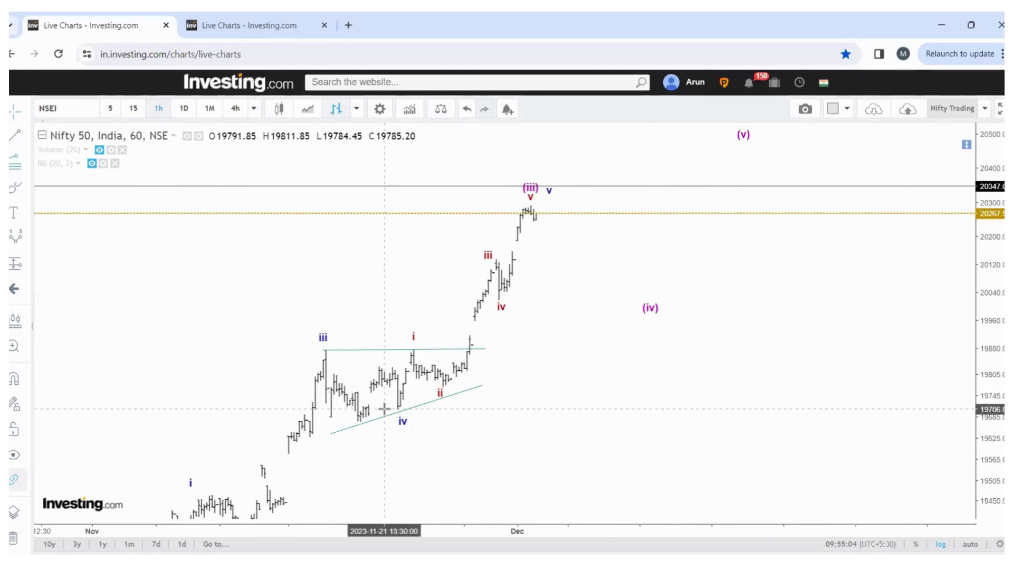
left_click_drag(381, 409, 472, 262)
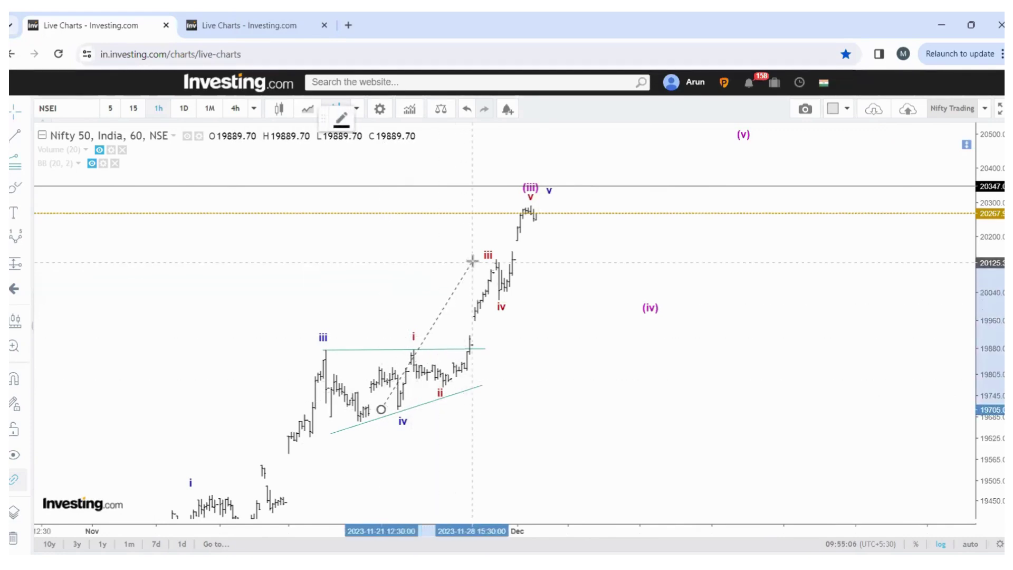
left_click(472, 260)
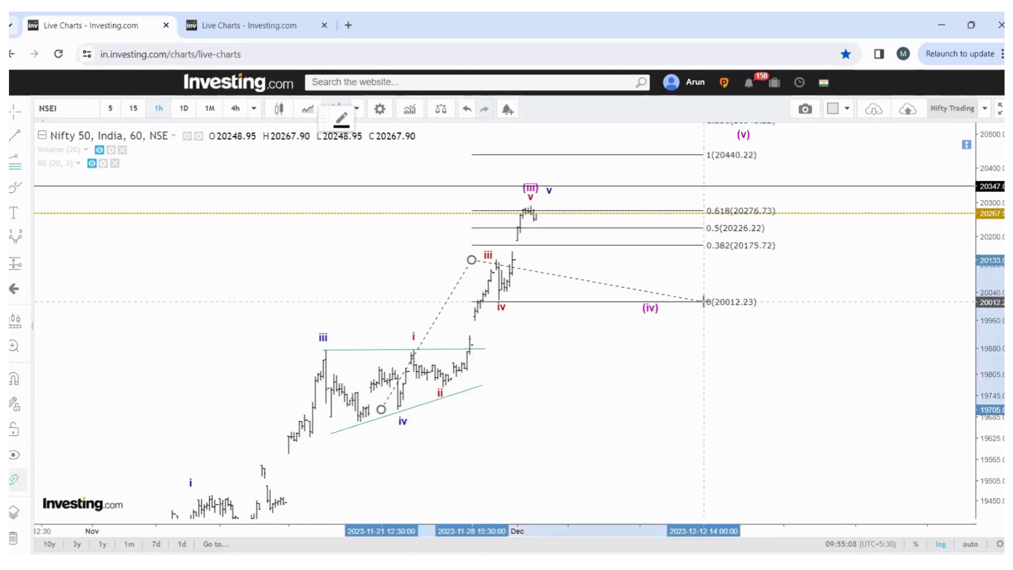
left_click(703, 300)
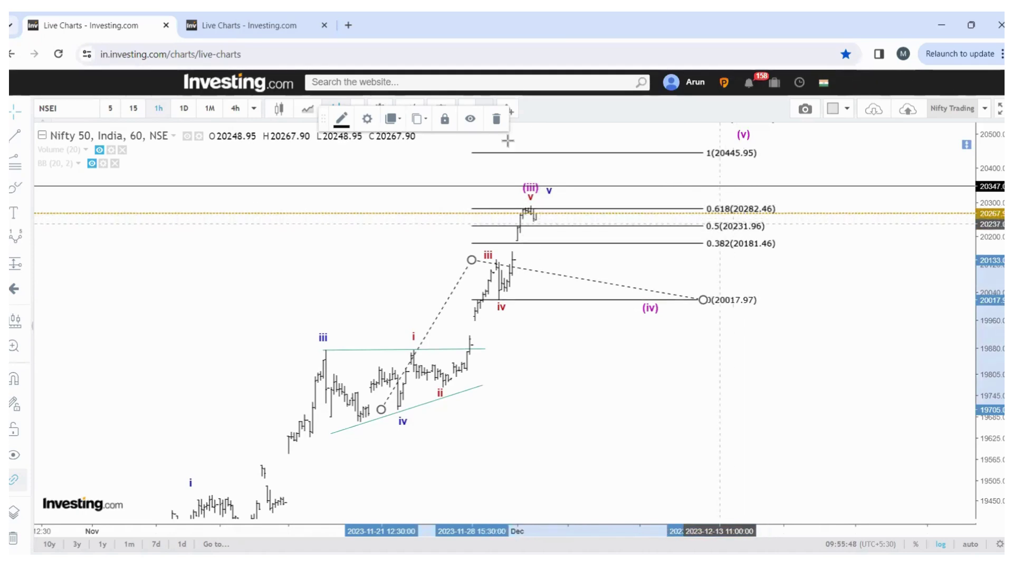
left_click(496, 119)
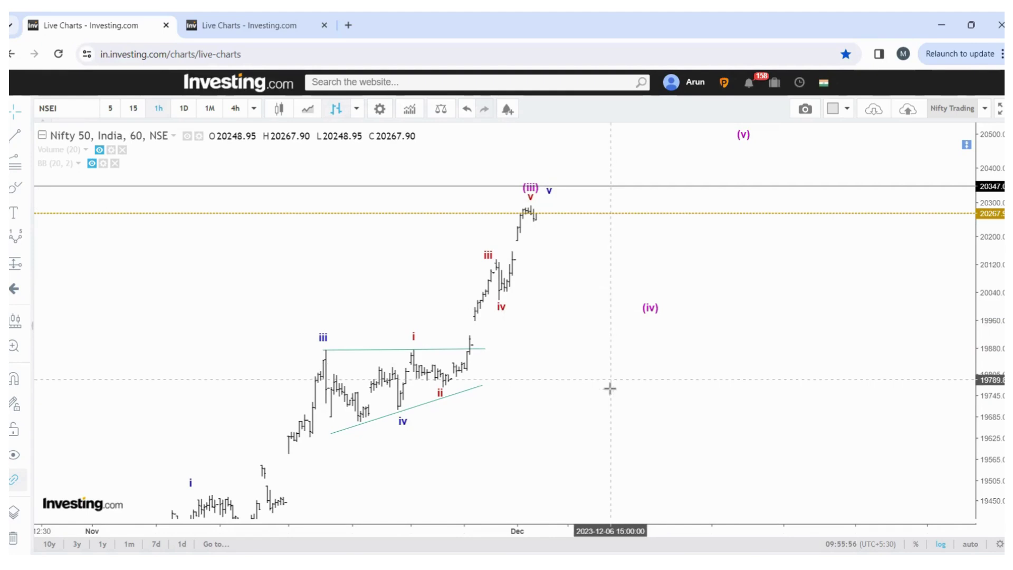
Set the Nifty chart to the 15-minute timeframe and inspect the rise from red wave iv to the December high.
left_click(544, 511)
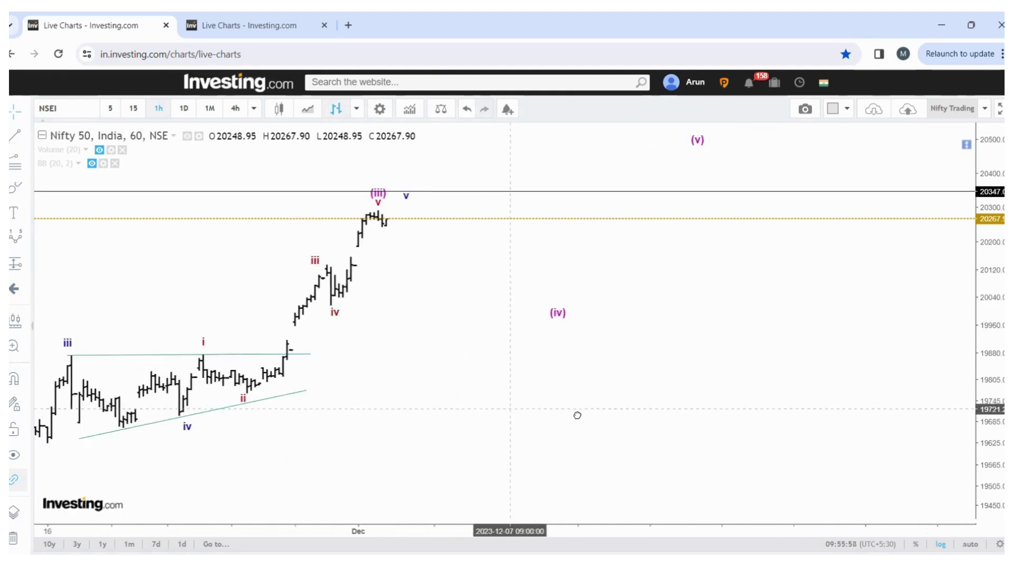
left_click_drag(577, 415, 722, 428)
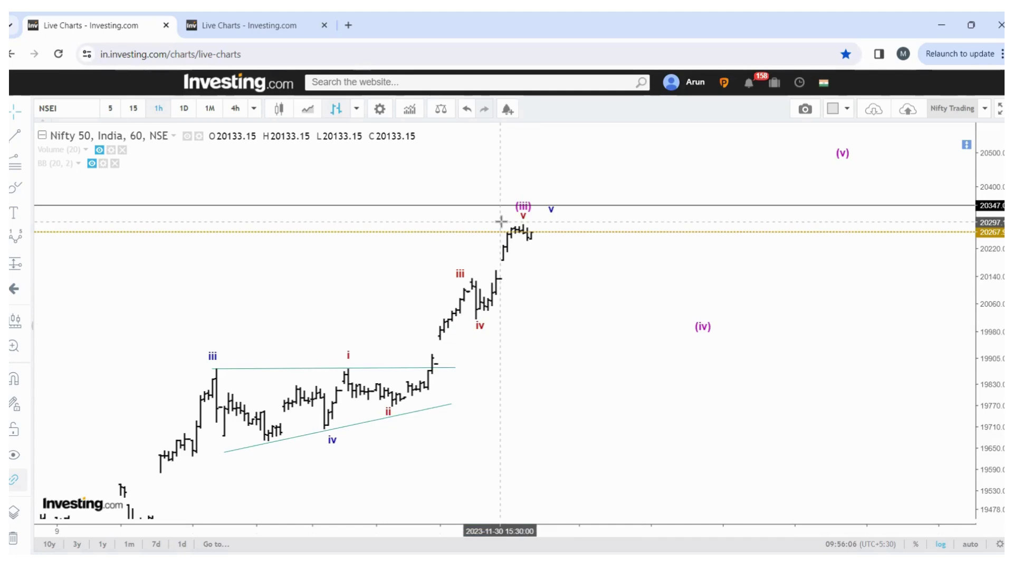
left_click(135, 108)
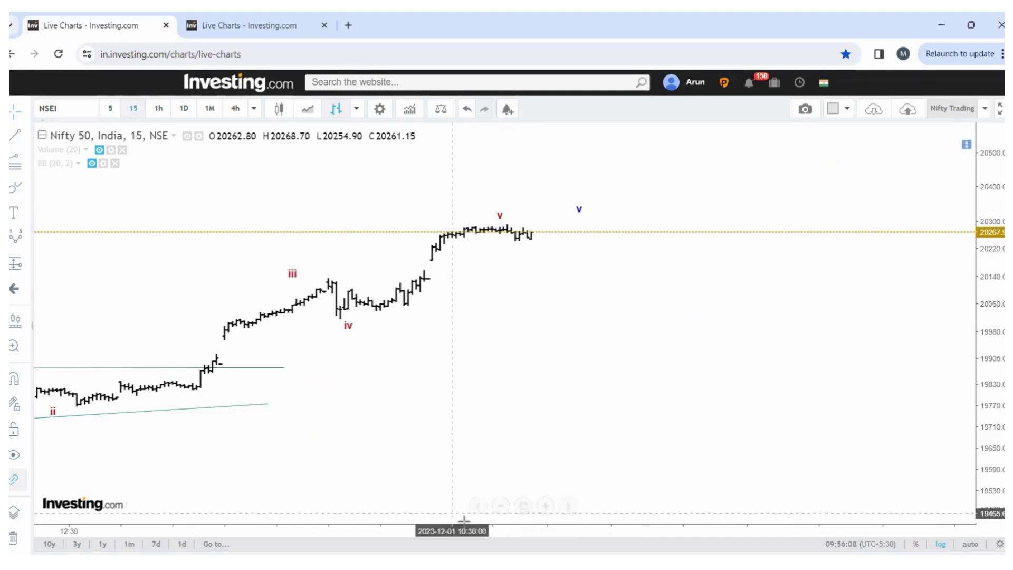
left_click(499, 507)
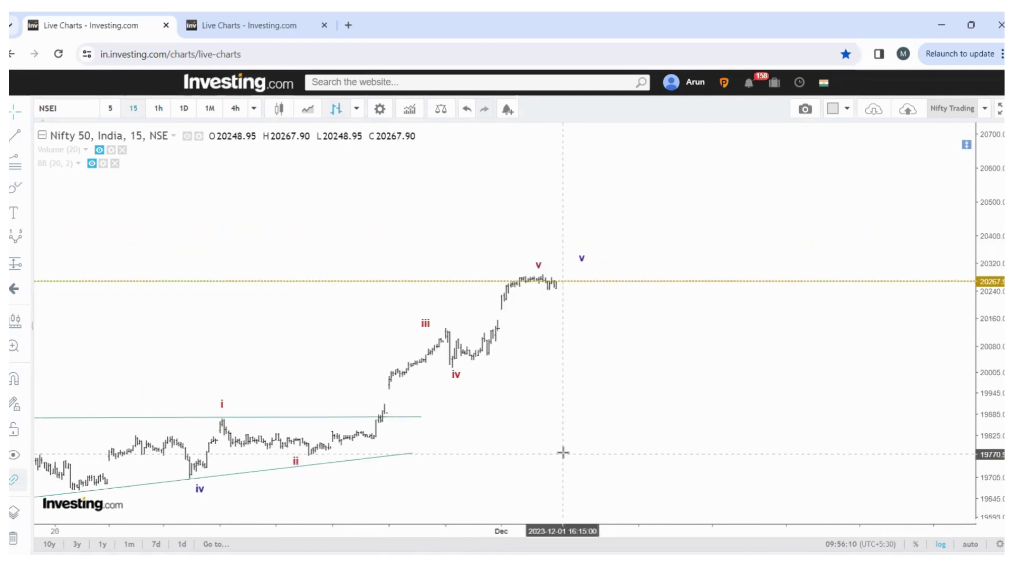
left_click_drag(990, 434, 841, 355)
scroll(581, 470, "up", 2)
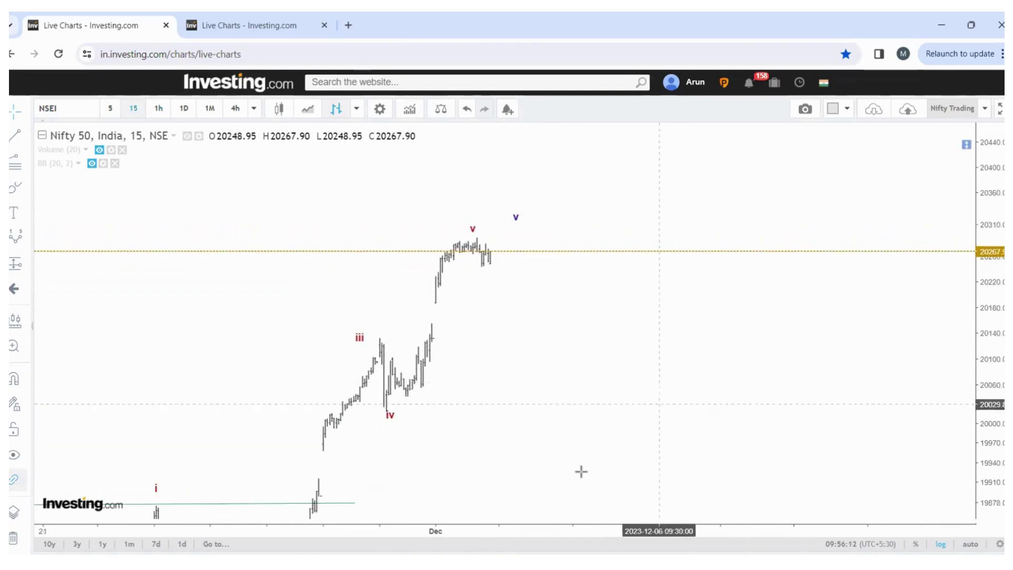
left_click(552, 507)
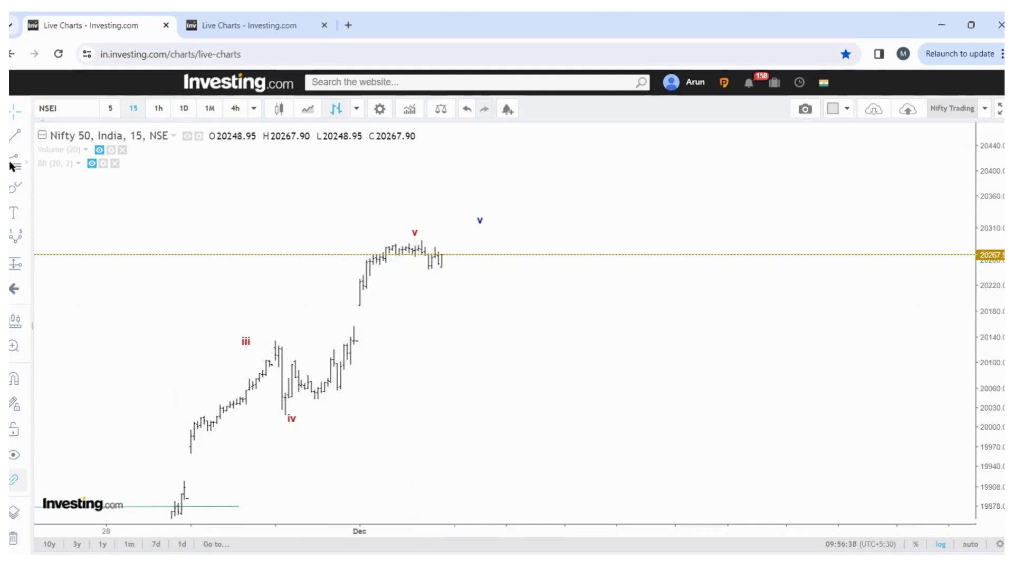
Measure the rise inside red wave v with a temporary Fibonacci extension of its first leg up from the iv low, projected from the following pullback.
left_click(268, 414)
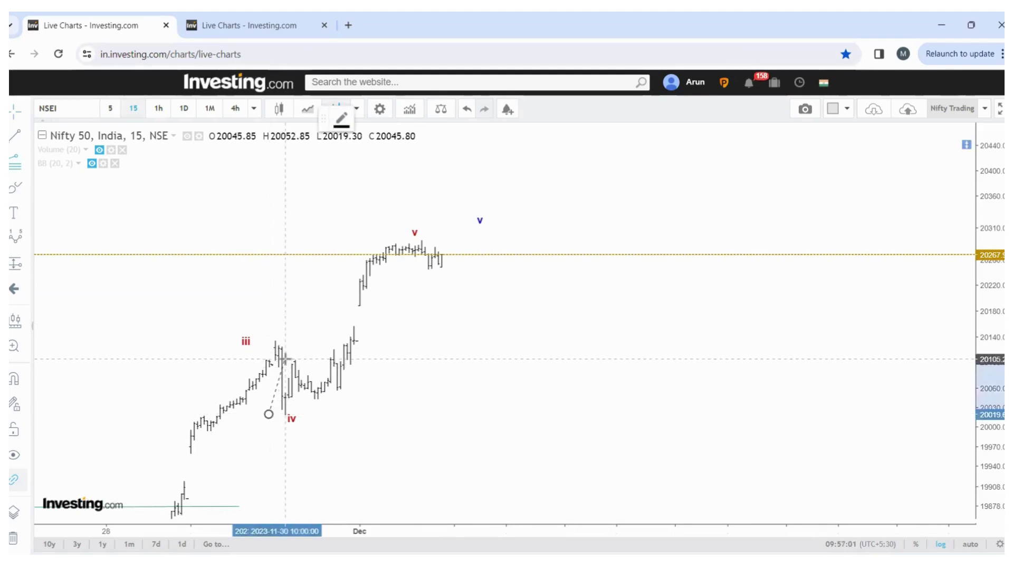
left_click(284, 359)
left_click(594, 400)
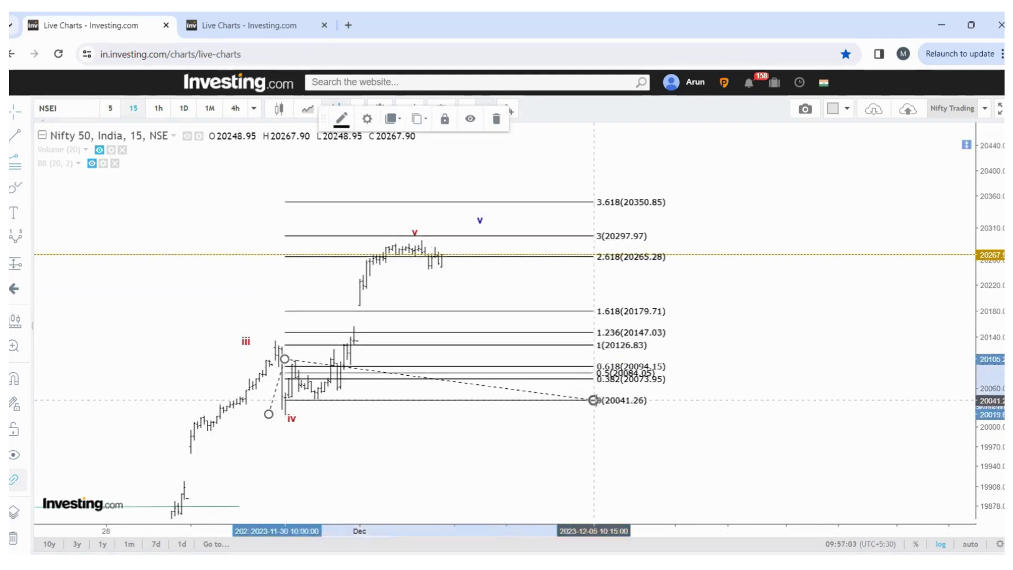
left_click_drag(594, 400, 598, 400)
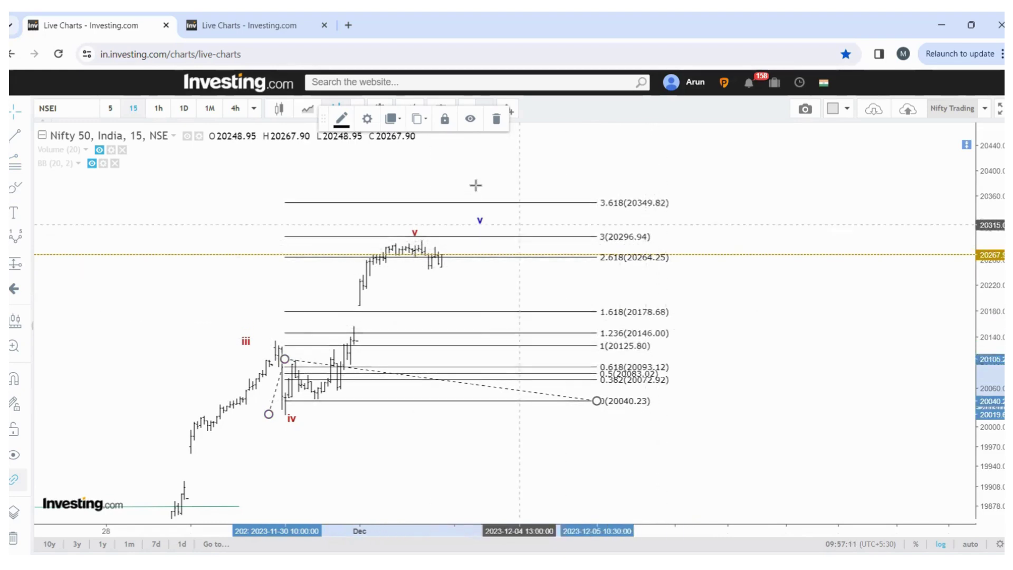
left_click(496, 118)
Move the red wave v endpoint ahead to about 20313 and add an Elliott impulse wave from the red iv low, projected to about 20306.
mouse_move(424, 240)
left_mouse_down()
mouse_move(430, 228)
mouse_move(464, 225)
left_mouse_up()
left_click(11, 241)
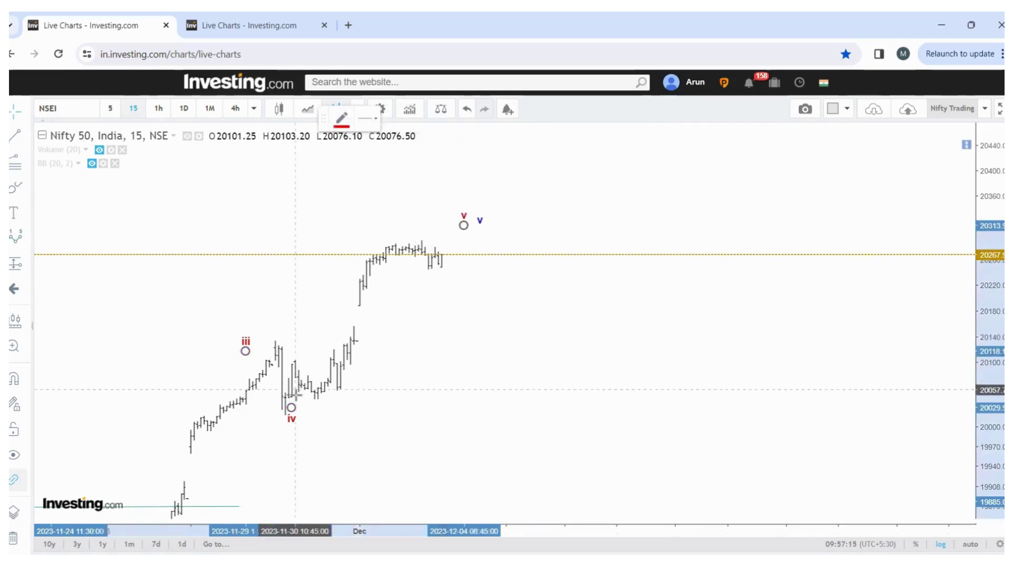
left_click(281, 403)
left_click(291, 368)
left_click(307, 390)
left_click(389, 243)
left_click(463, 230)
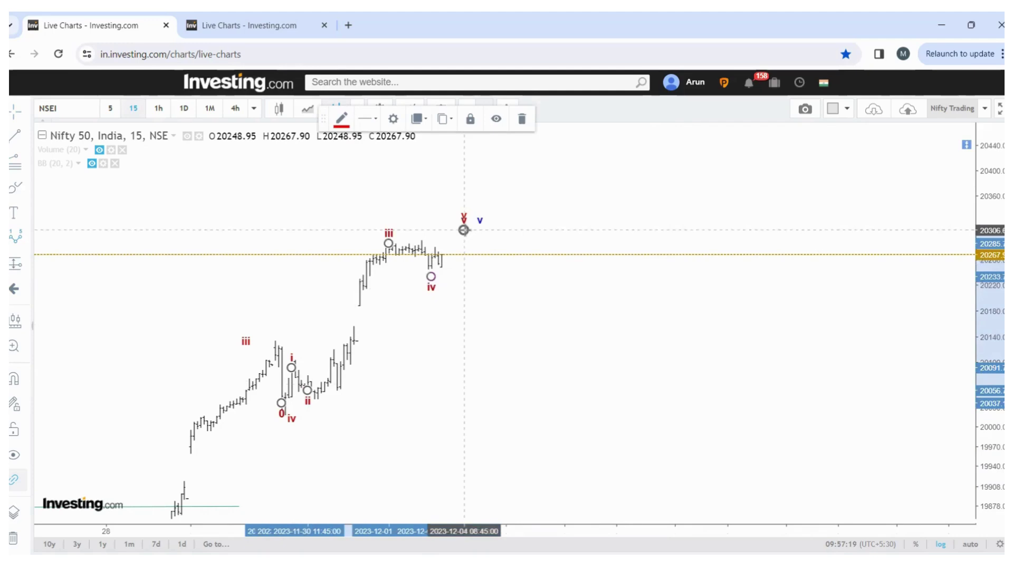
Set the degree of the new impulse wave inside red wave v to Submicro.
double_click(462, 235)
left_click(494, 288)
scroll(517, 528, "down", 2)
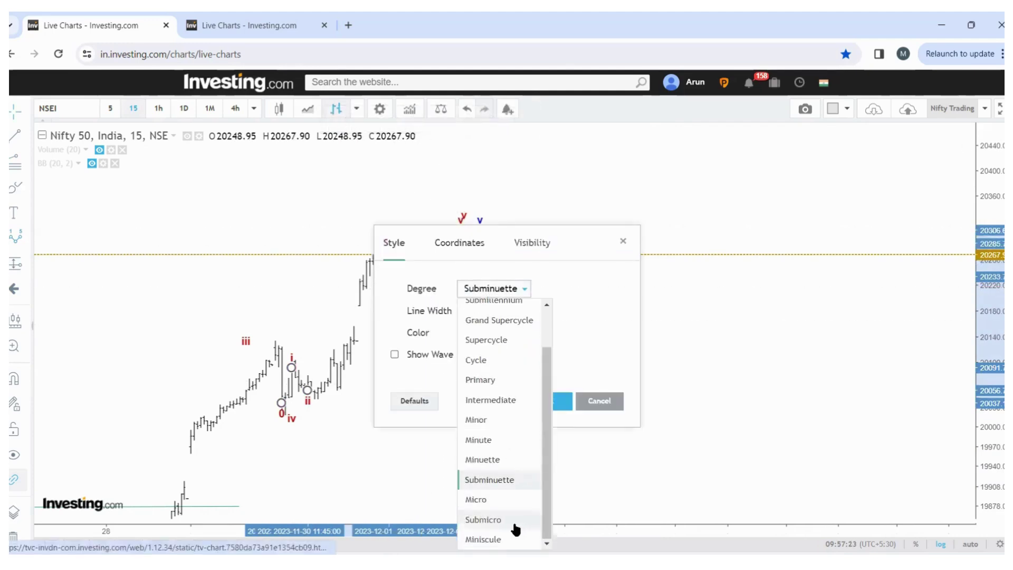
left_click(516, 527)
left_click(549, 402)
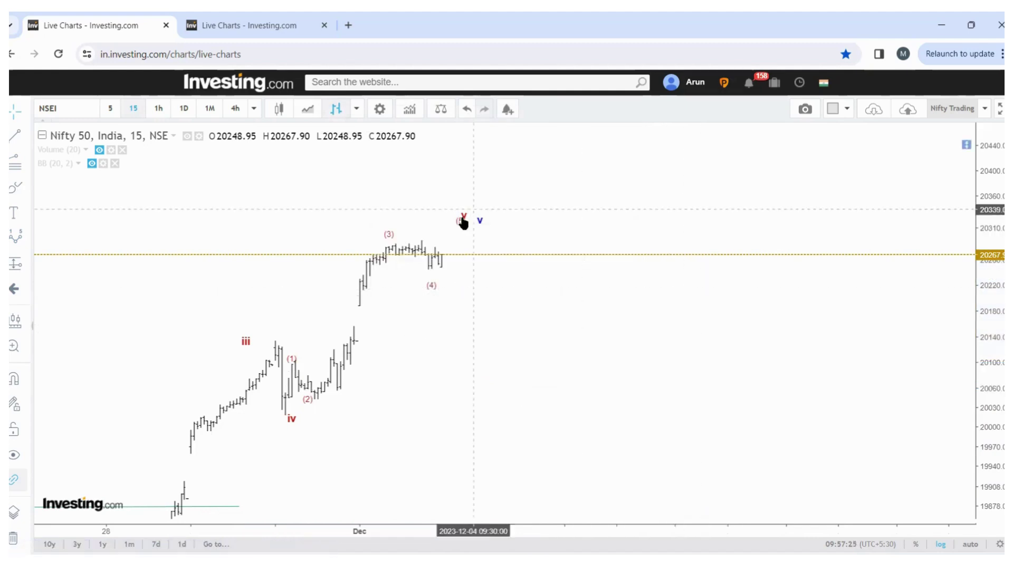
Measure the pullback to wave (2) with a temporary Fibonacci retracement from the red iv low to the wave (1) high, and remove it.
left_click(26, 163)
left_click(114, 339)
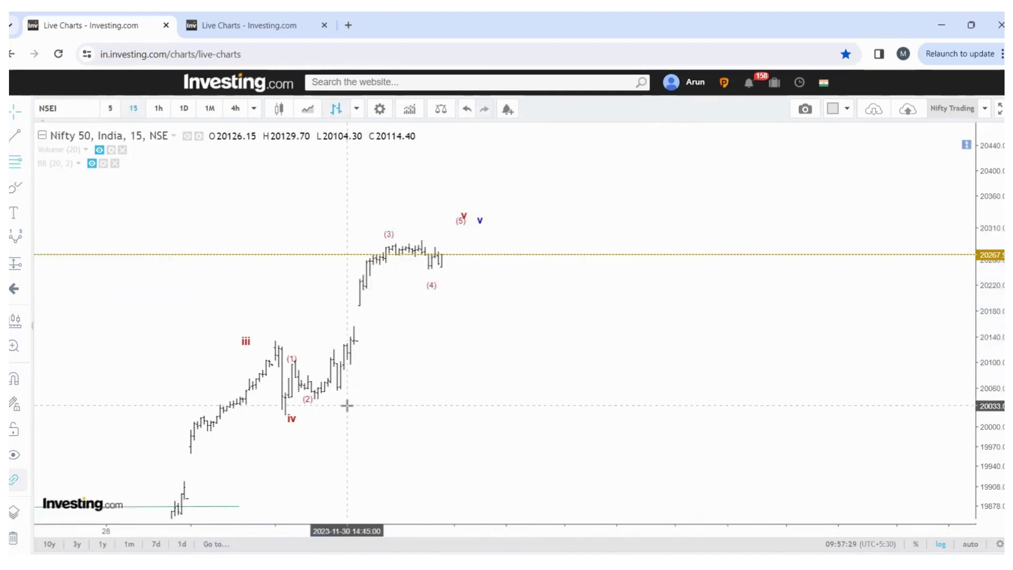
left_click(275, 416)
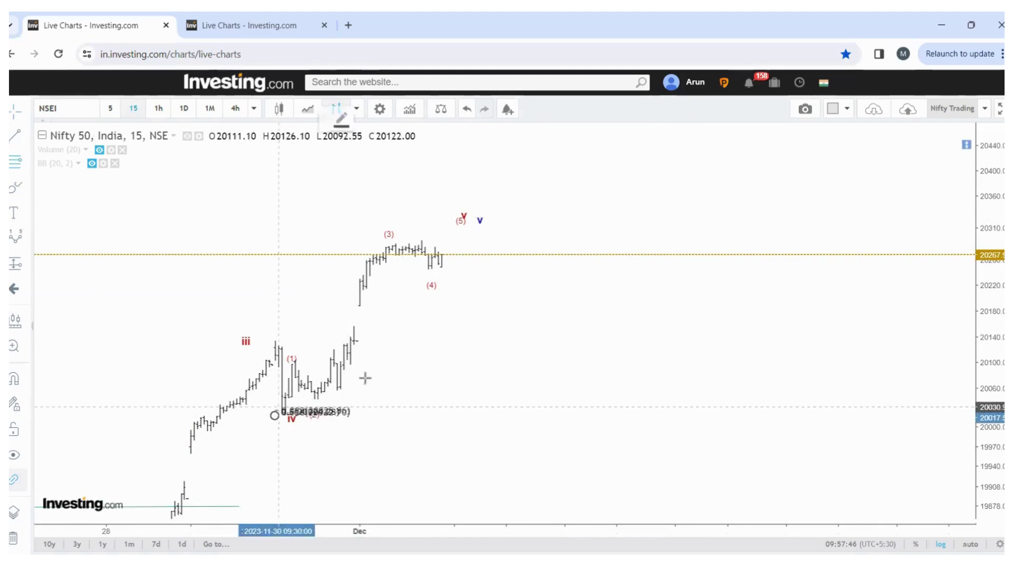
left_click(405, 361)
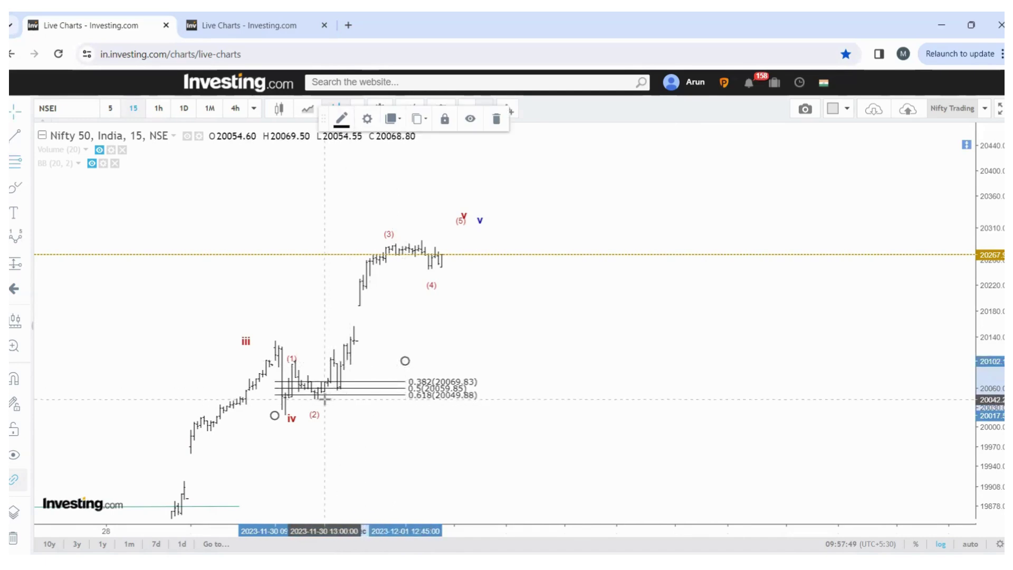
left_click(496, 119)
Measure the retracement levels of wave (3) with a temporary Fibonacci retracement from the wave (2) low to the December high, and remove it.
left_click(16, 166)
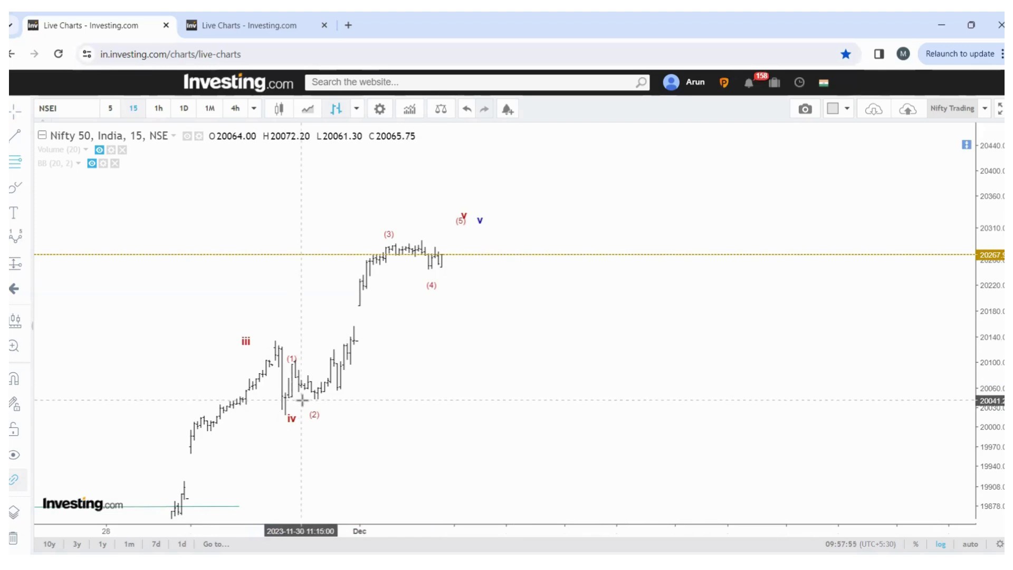
left_click(302, 399)
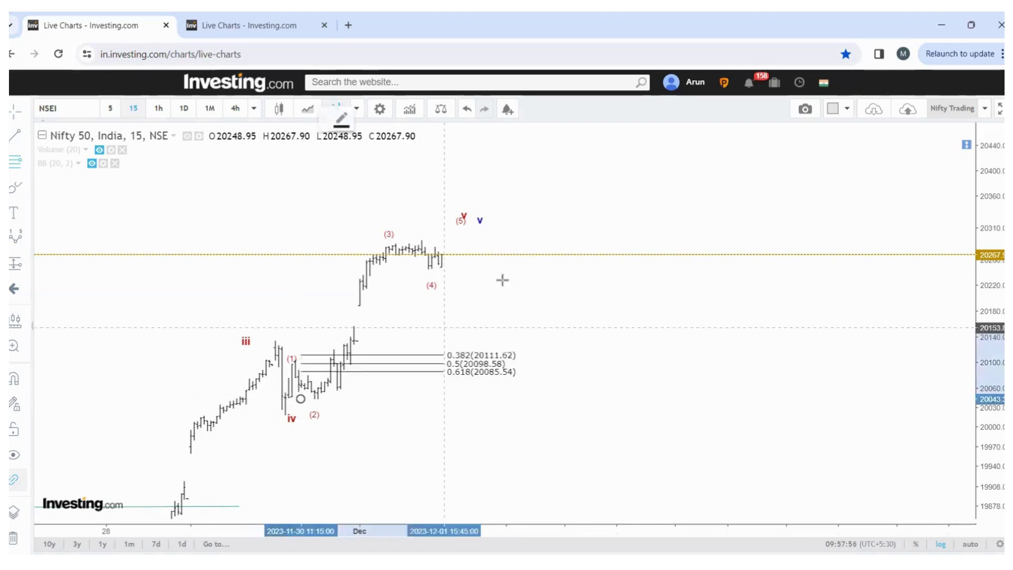
left_click(532, 239)
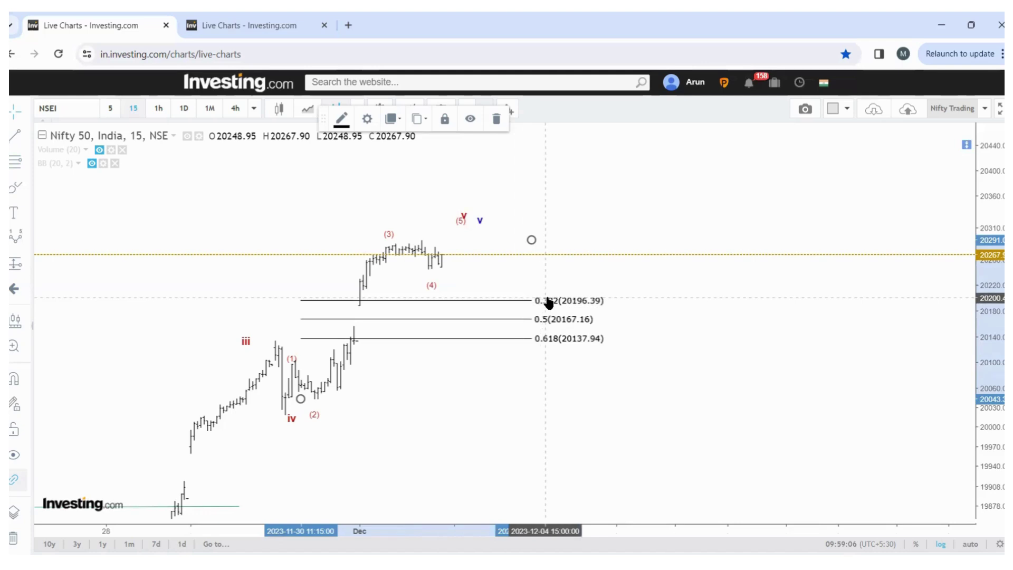
left_click(496, 119)
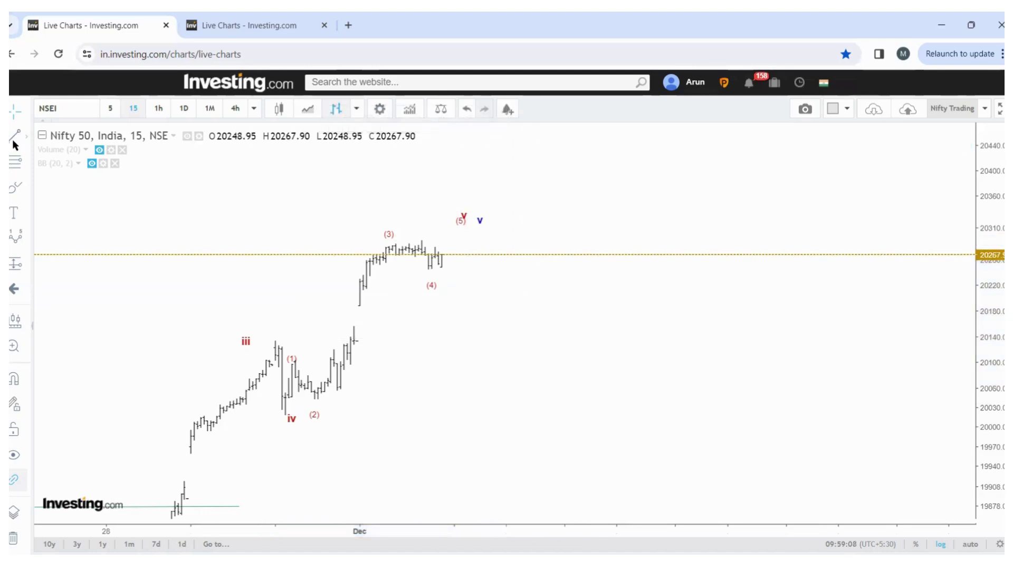
Add a horizontal ray at about 20186 along the December gap-up low and move the wave (4) point down to it.
left_click(24, 138)
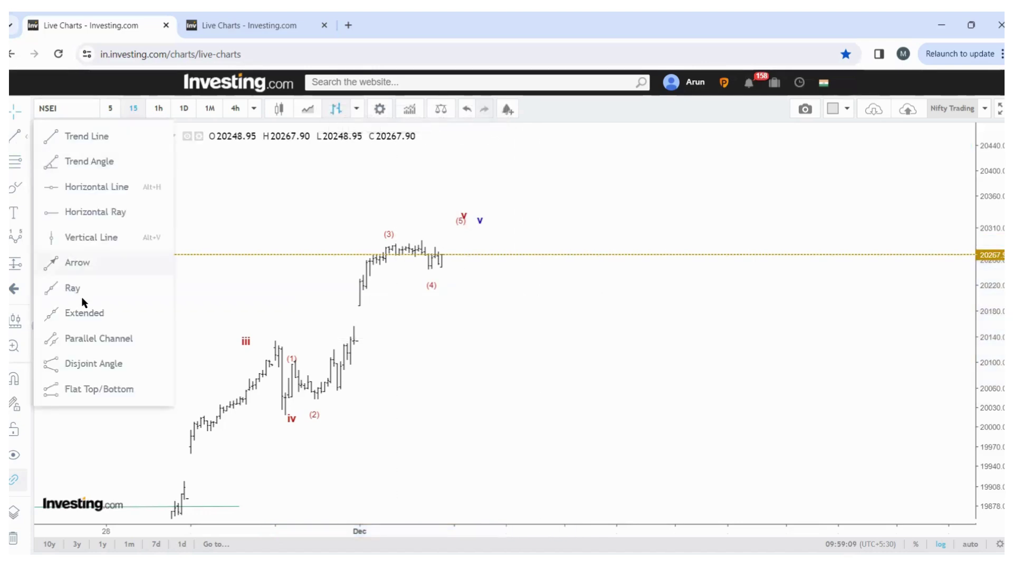
left_click(90, 212)
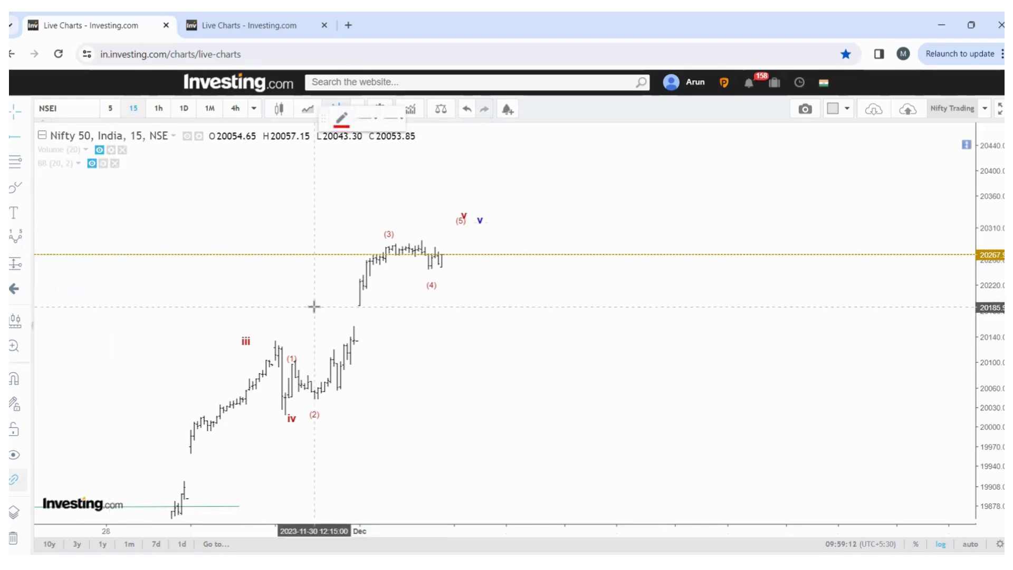
left_click(314, 307)
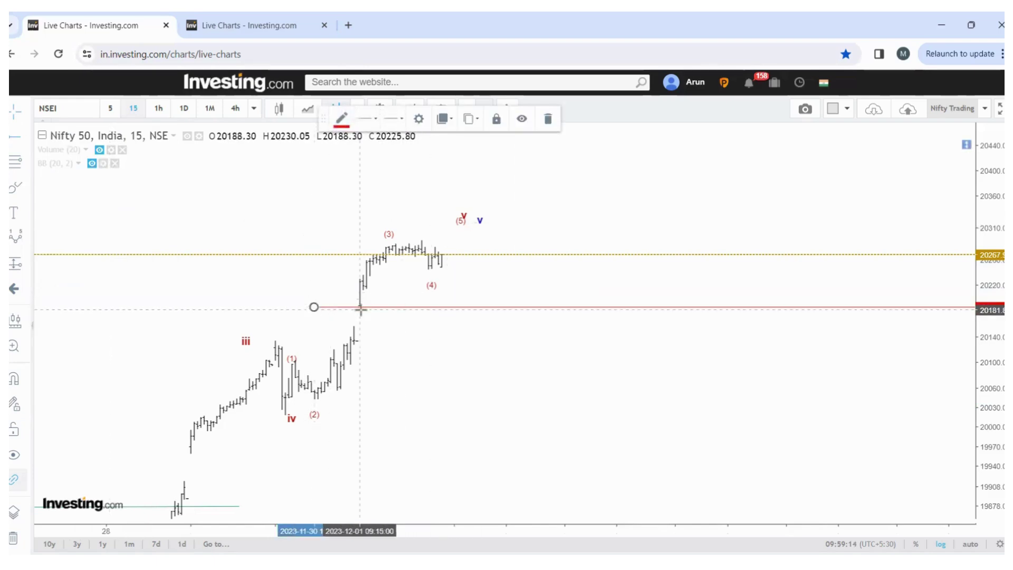
left_click_drag(427, 279, 450, 299)
left_click(565, 407)
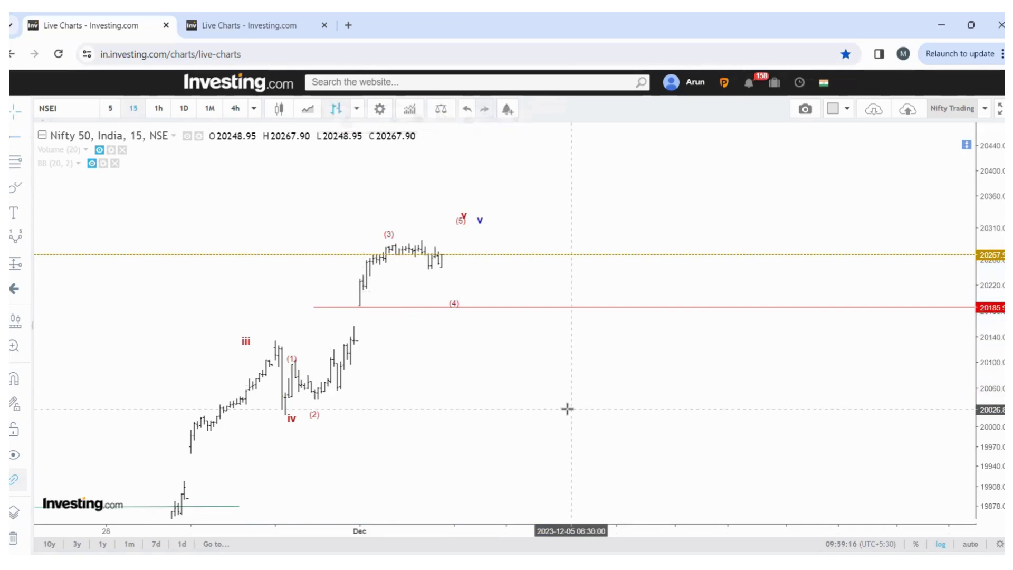
Project wave (5) with a temporary trend-based Fibonacci extension from the red iv low to the (3) high, starting from about 20187, and remove it.
left_click(27, 162)
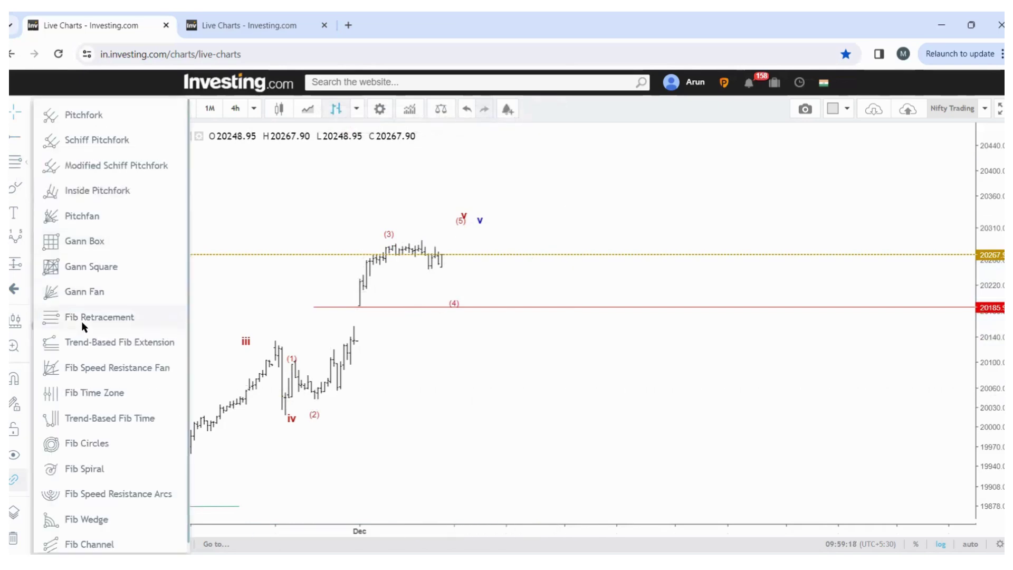
left_click(89, 340)
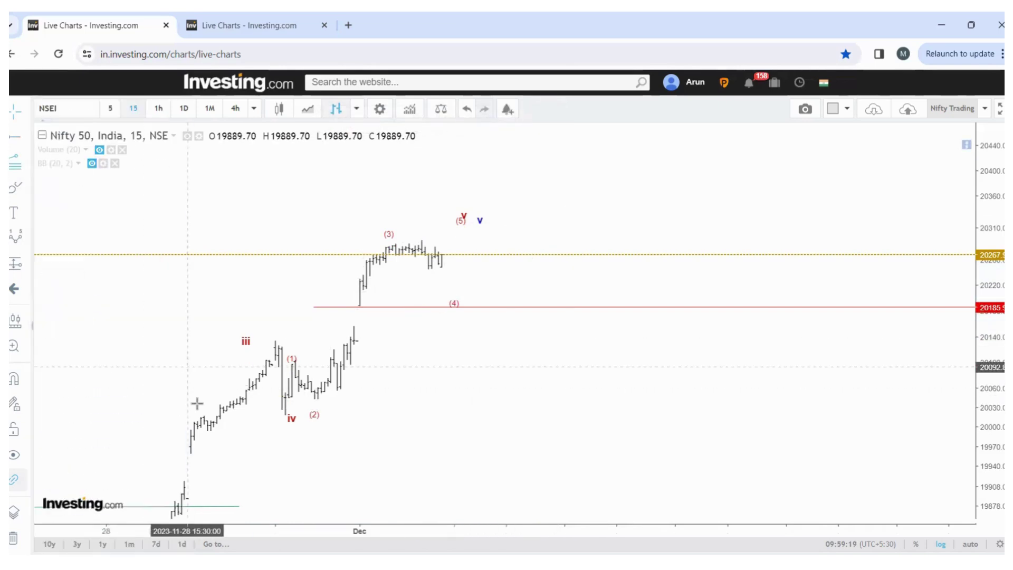
left_click(260, 414)
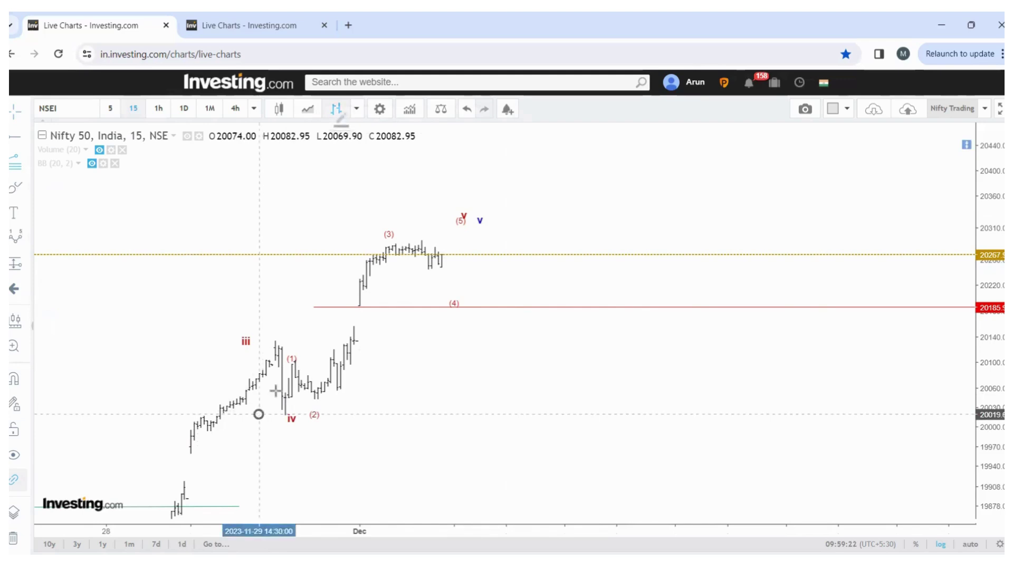
left_click(368, 240)
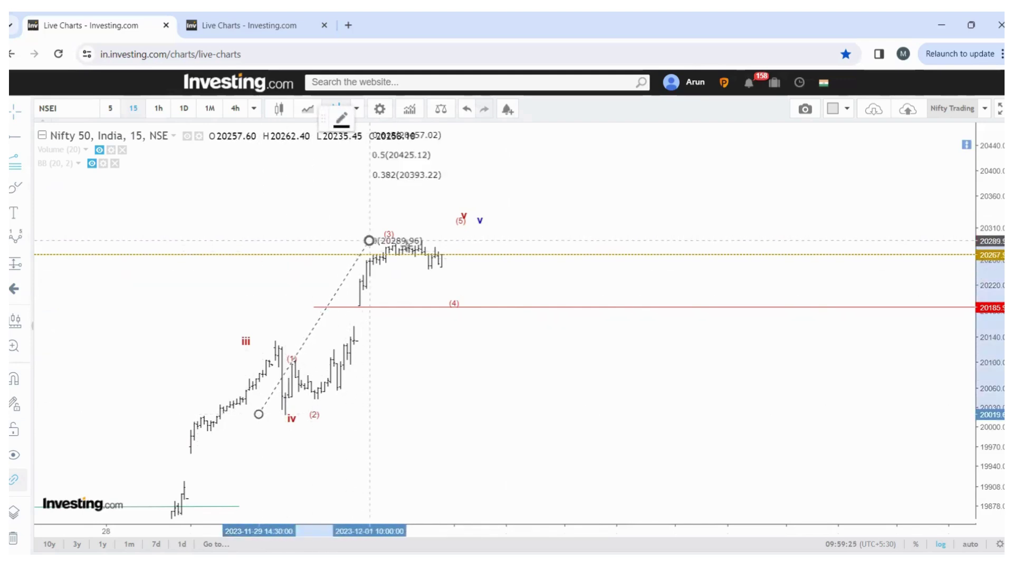
left_click(638, 308)
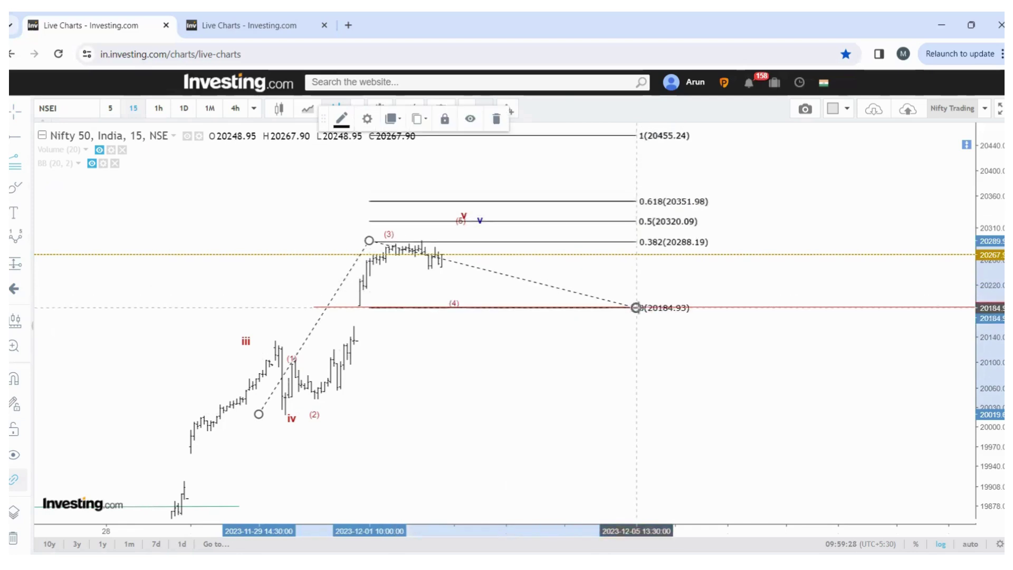
mouse_move(636, 307)
left_mouse_down()
mouse_move(633, 296)
mouse_move(637, 306)
left_mouse_up()
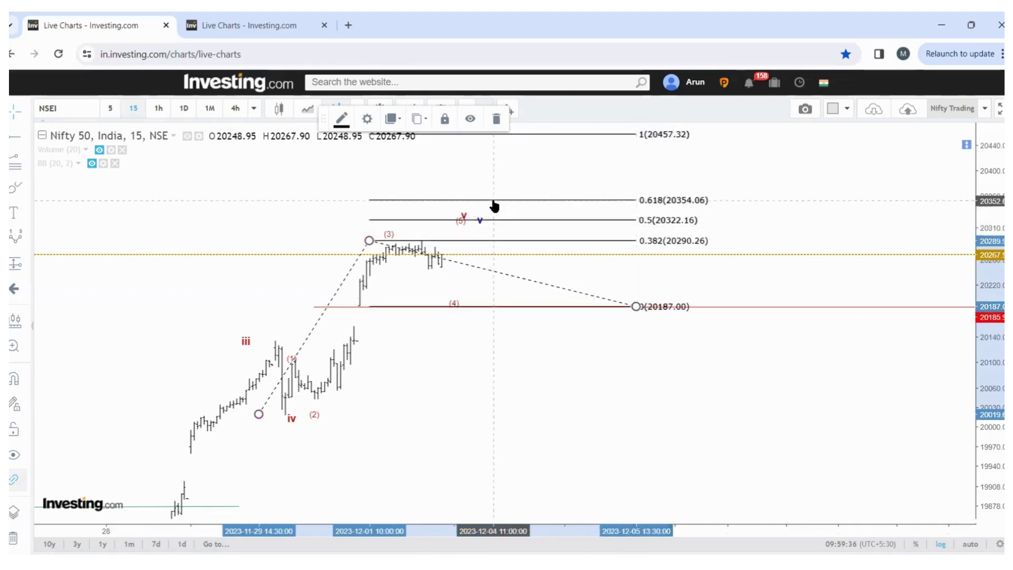
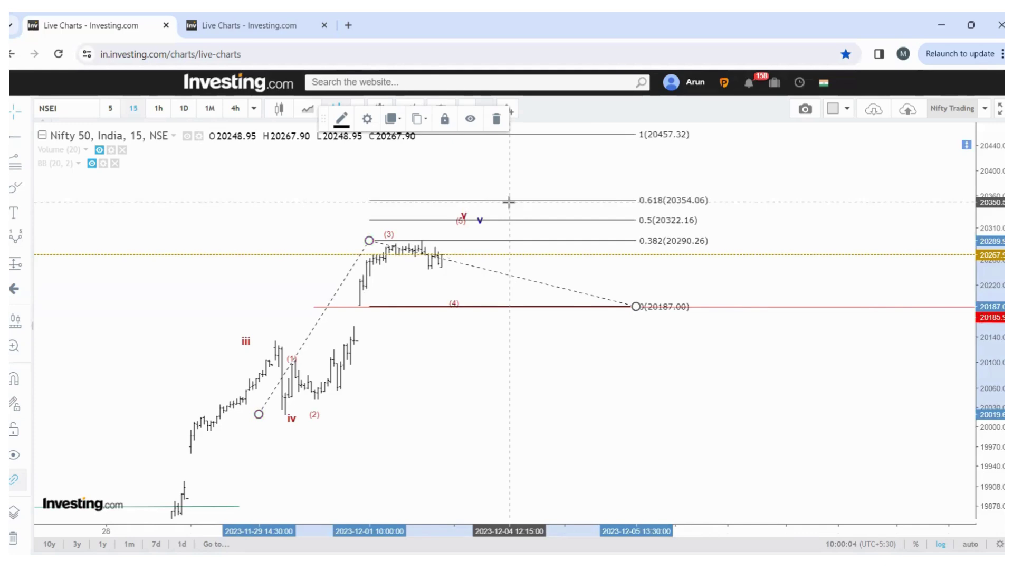
key("Delete")
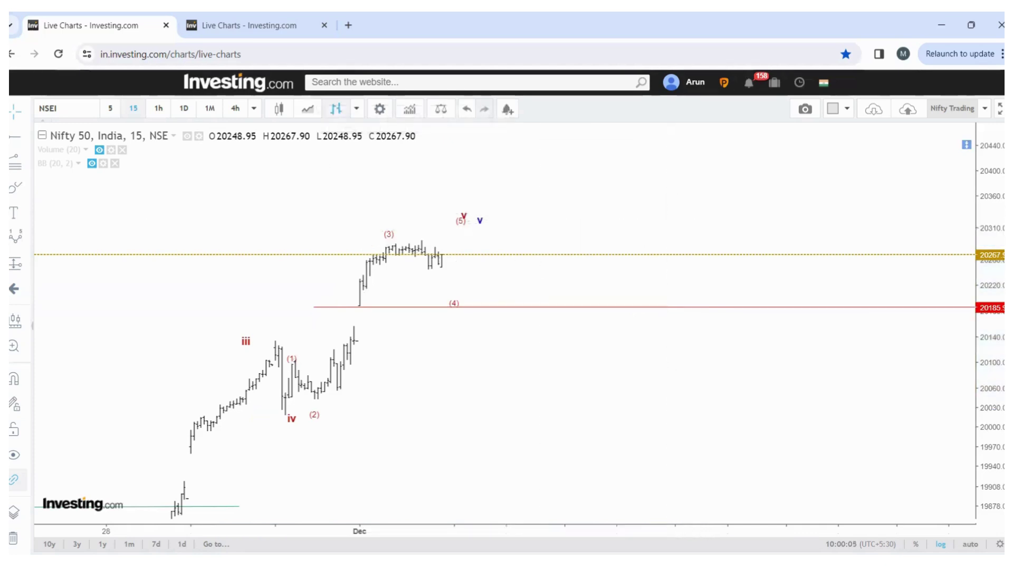
Set the Nifty chart to the 1-hour timeframe and examine the whole wave count from the October low to the projected wave (v).
left_click(152, 110)
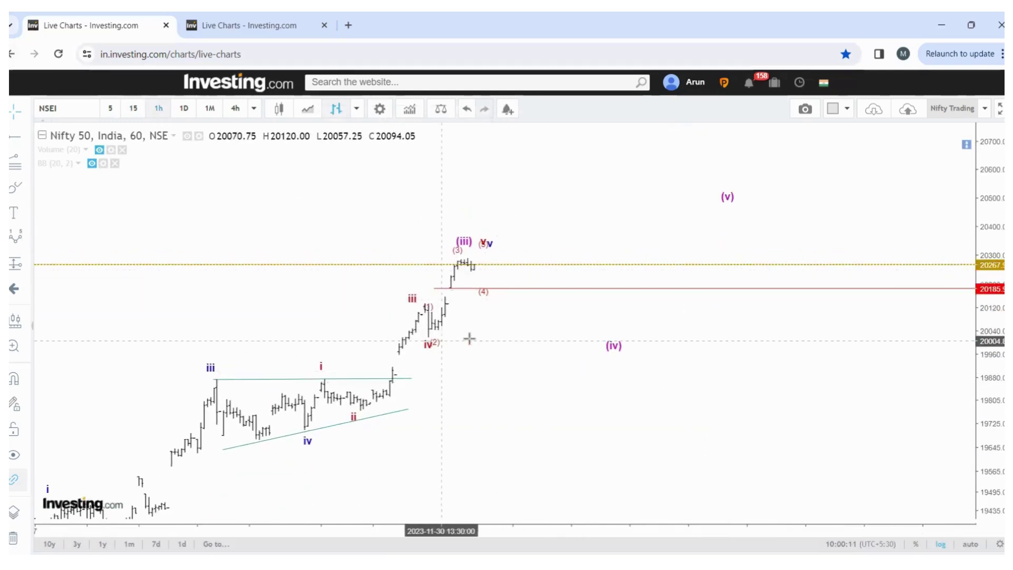
left_click_drag(470, 346, 529, 342)
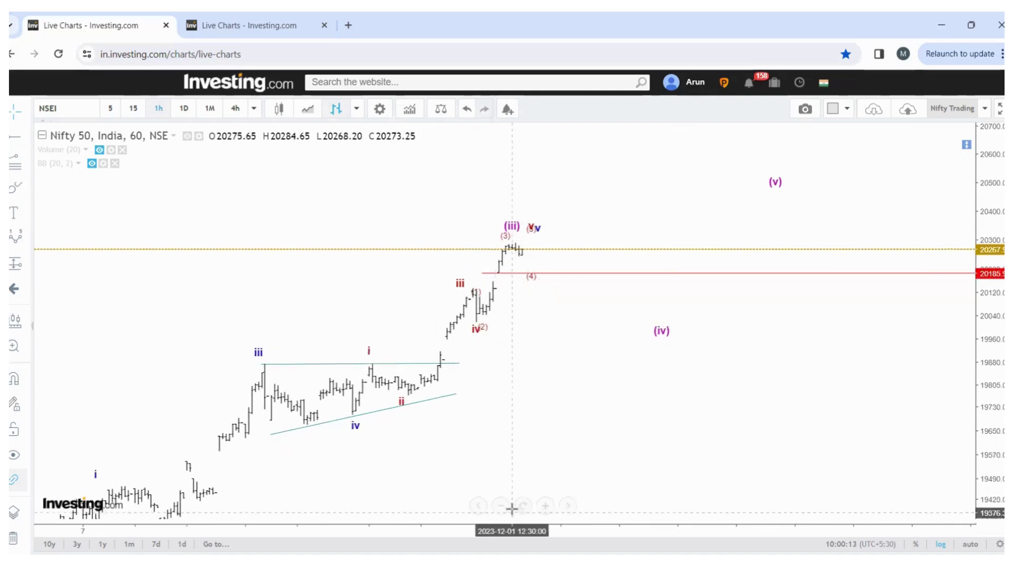
left_click(496, 506)
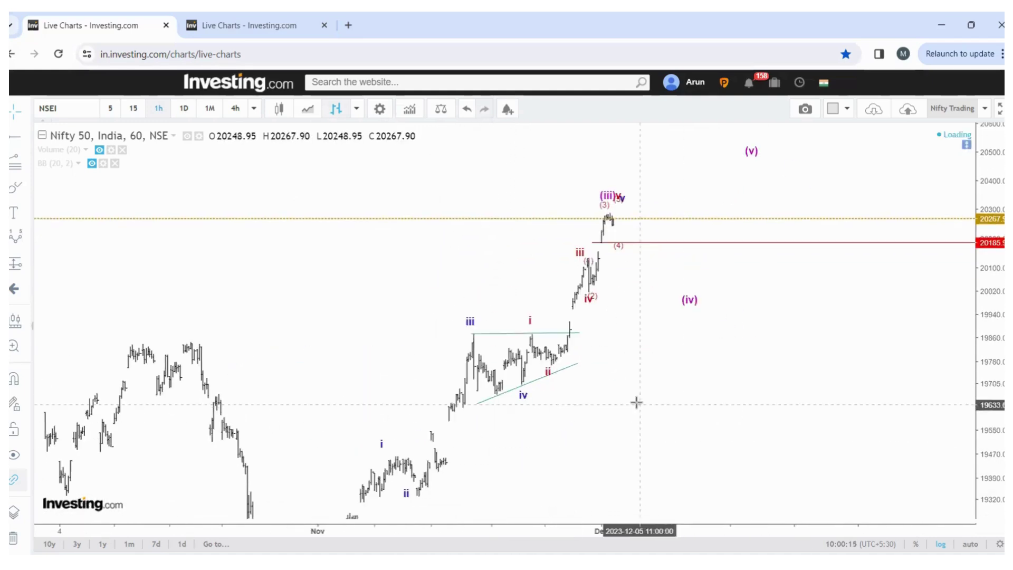
left_click_drag(987, 360, 983, 402)
left_click_drag(821, 391, 796, 331)
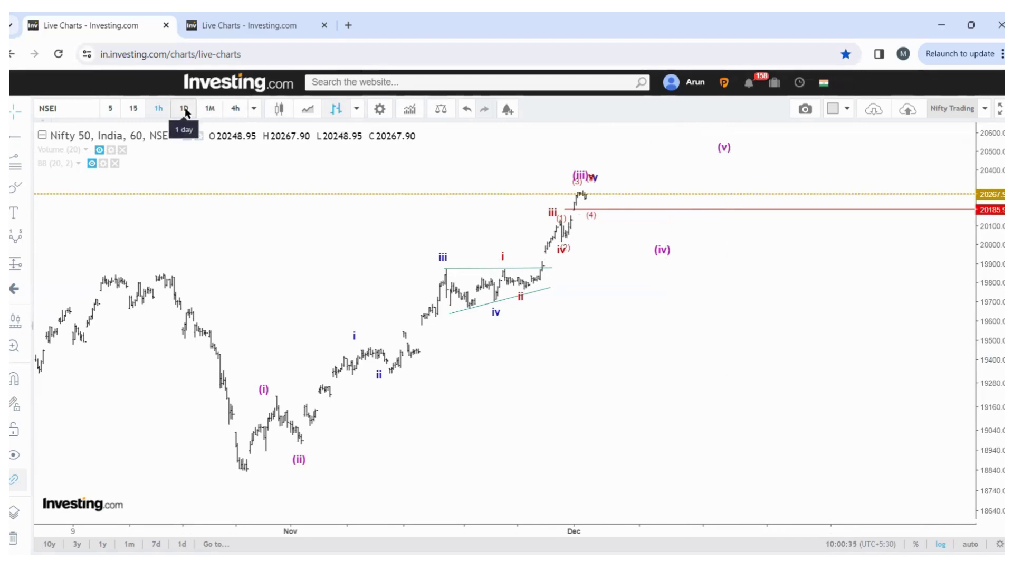
left_click_drag(566, 349, 558, 347)
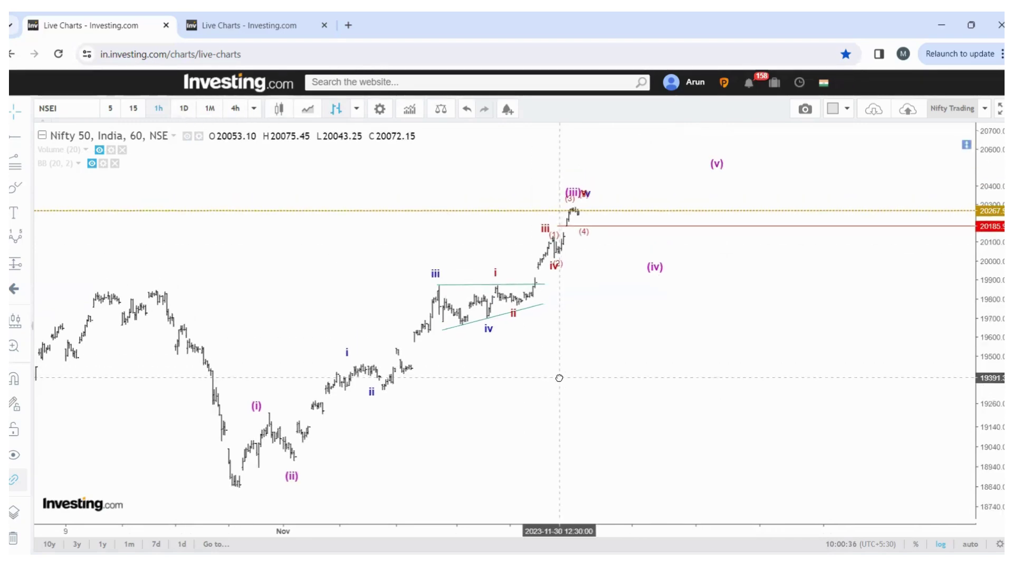
Add an Elliott correction wave (ABC) from the October low at about 18816 through about 19221 and 18926, projected to about 20360.
left_click(27, 239)
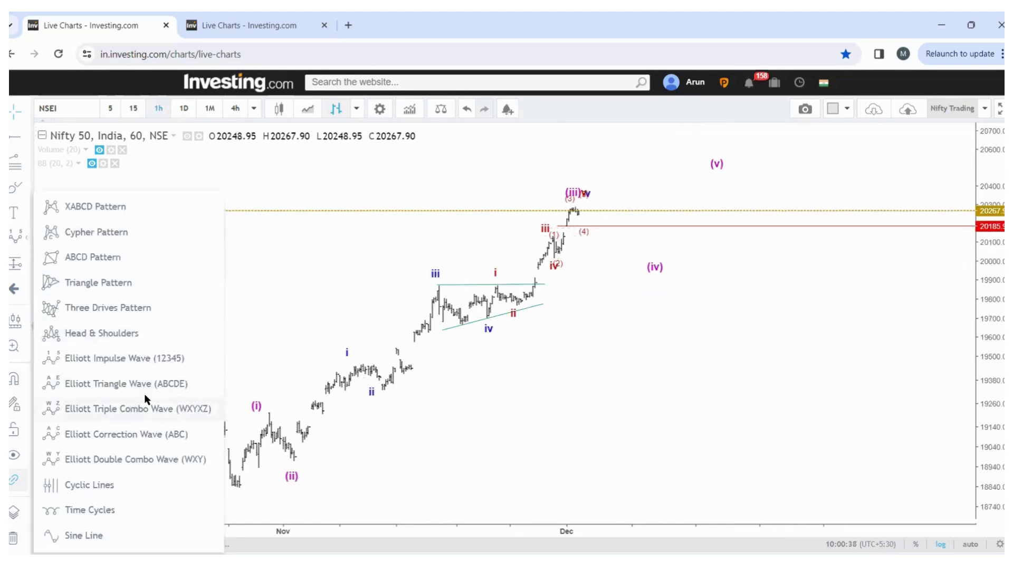
left_click(159, 431)
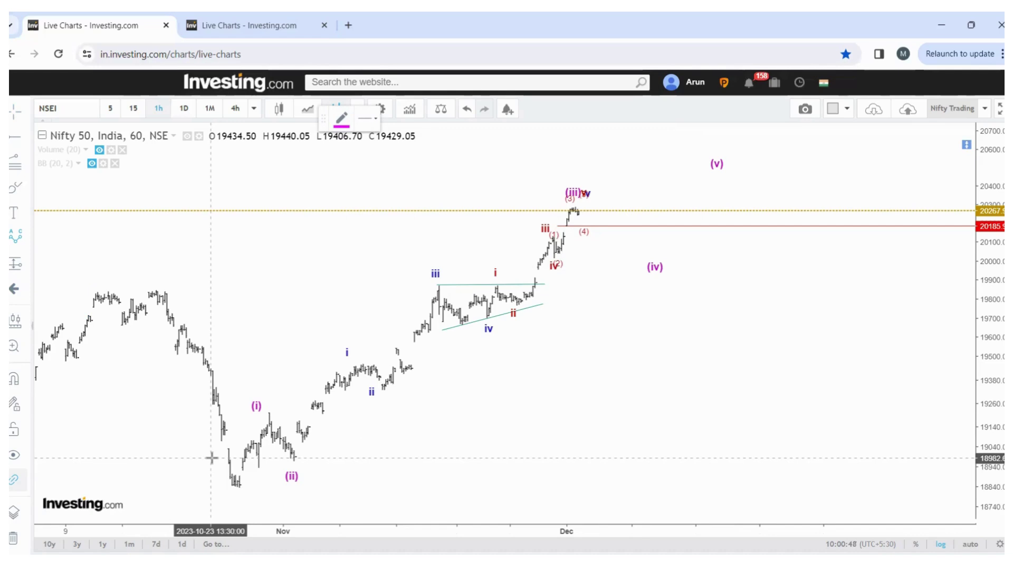
left_click(204, 21)
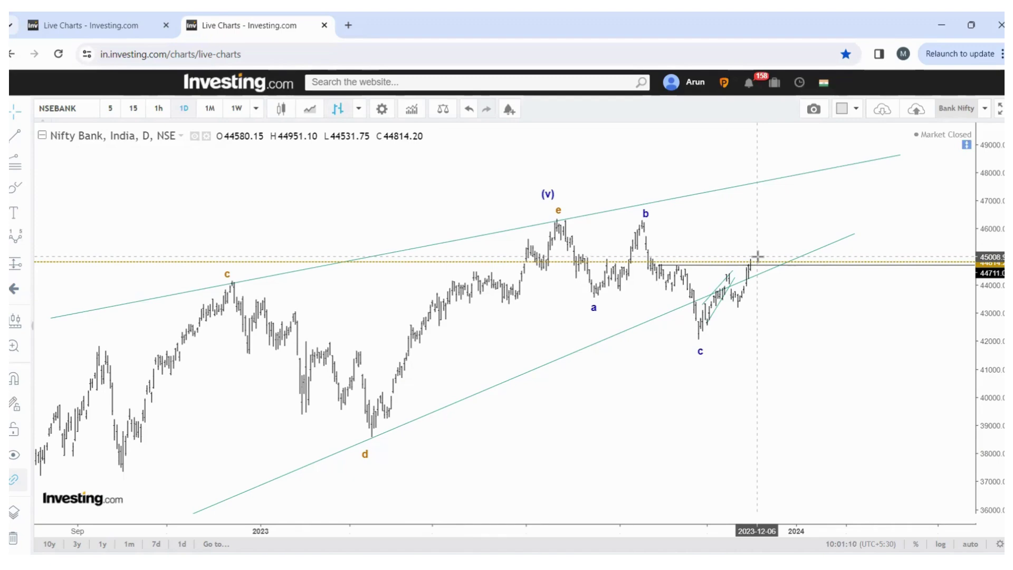
left_click(131, 21)
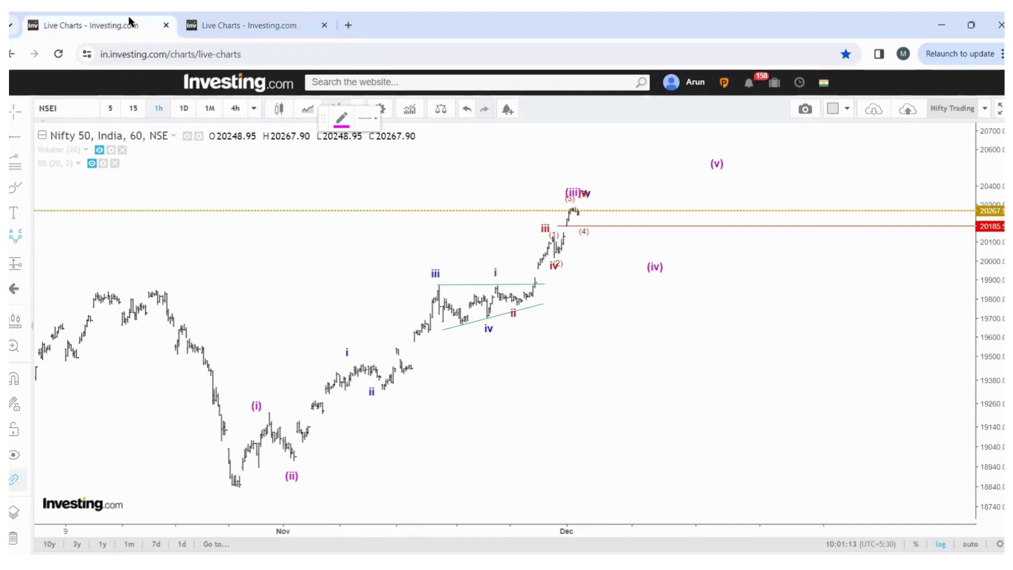
left_click(240, 486)
left_click(263, 411)
left_click(312, 469)
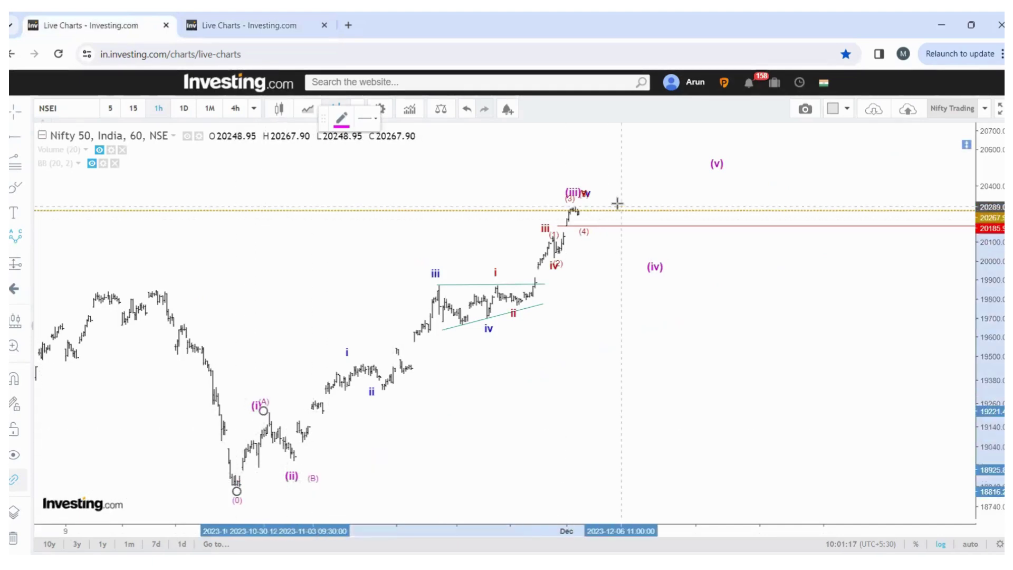
left_click(610, 193)
Change the correction wave's degree to plain lowercase a-b-c labels and move its b point to about 18989.
double_click(611, 193)
left_click(492, 291)
left_click(487, 410)
key("Return")
left_click_drag(312, 469, 304, 456)
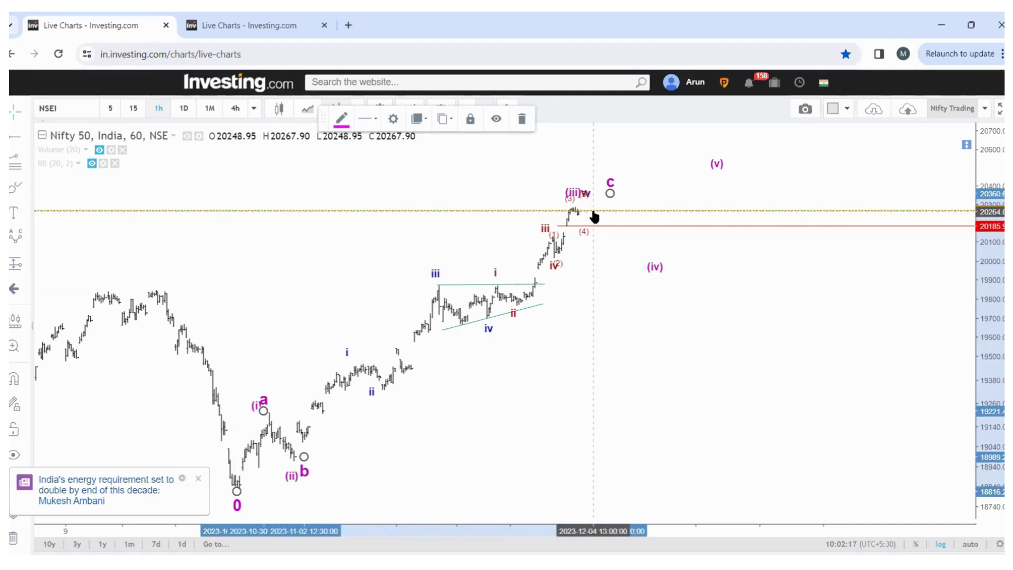
left_click(516, 398)
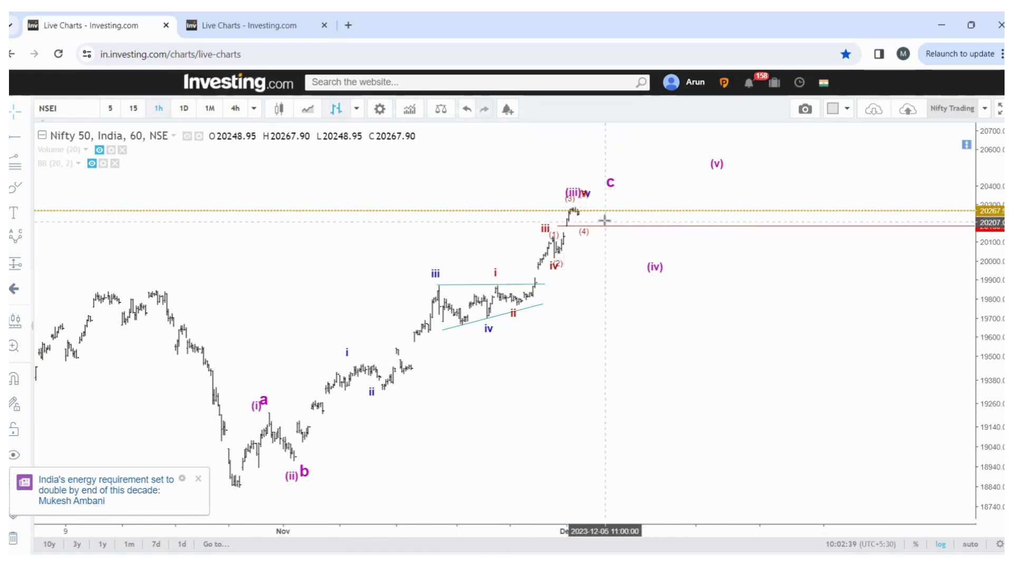
Switch to the Nifty Bank daily chart and examine the a-b-c-d-e structure between its trend lines from the wave (iv) low.
key("ctrl+Tab")
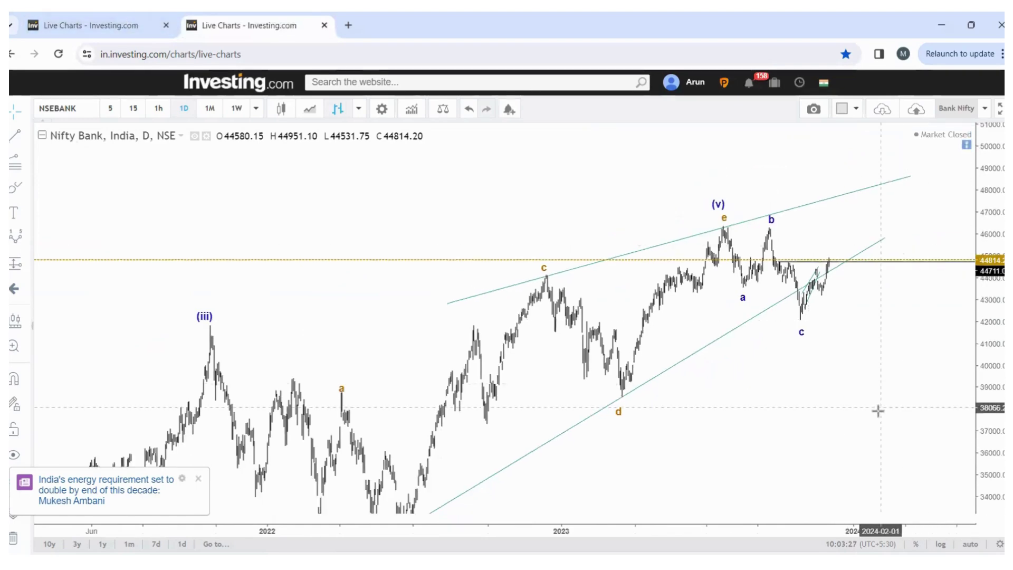
left_click_drag(878, 409, 774, 314)
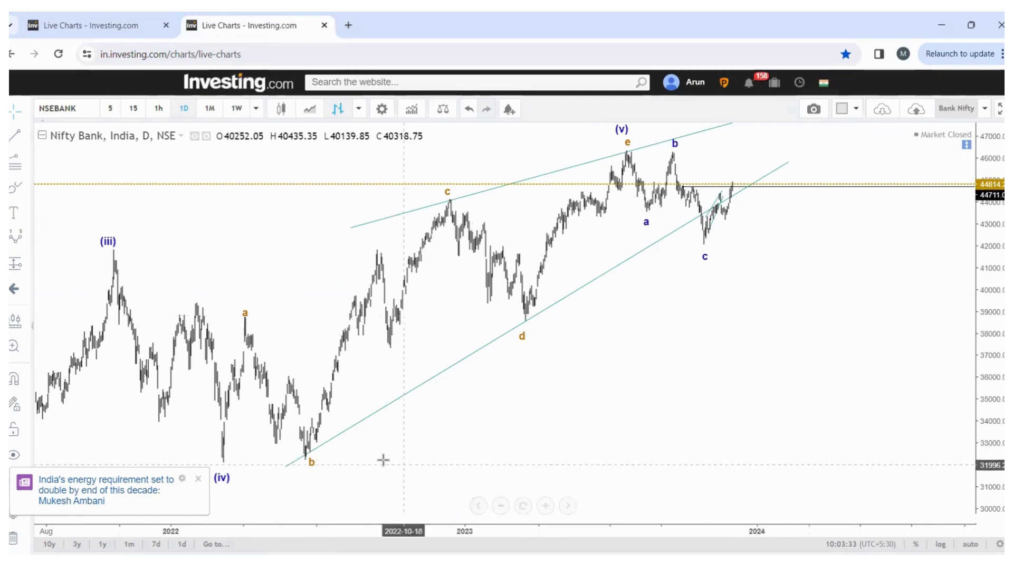
left_click_drag(426, 449, 549, 443)
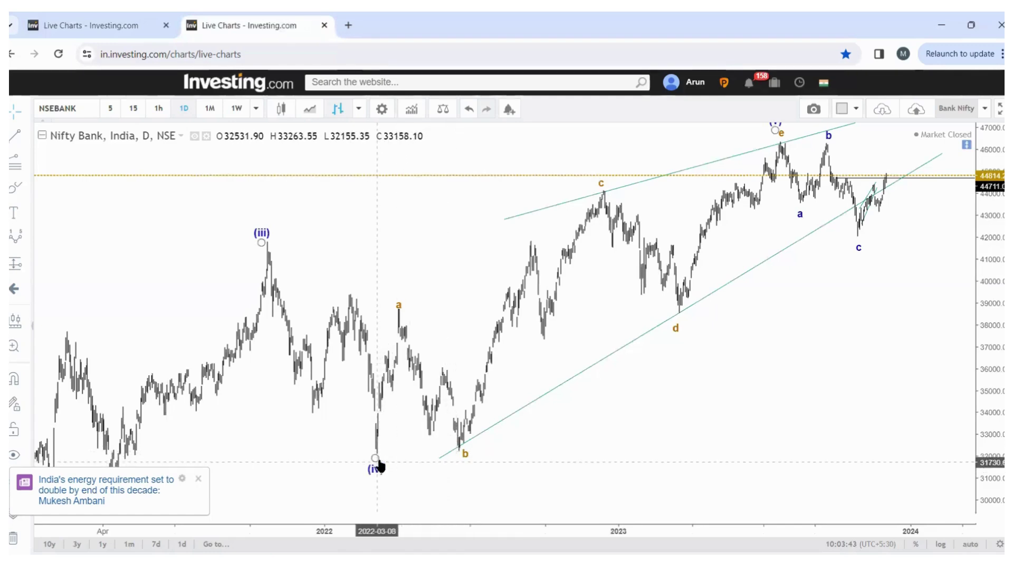
left_click(545, 505)
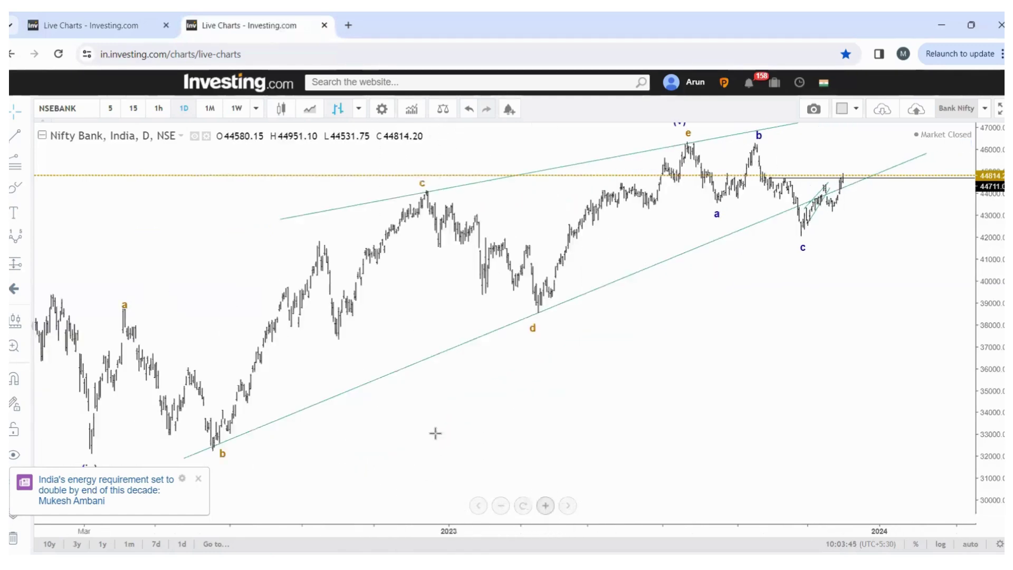
Examine the Nifty Bank daily count from the wave (iii) high and wave (iv) low through to the recent c low near the lower trend line.
scroll(855, 358, "left", 5)
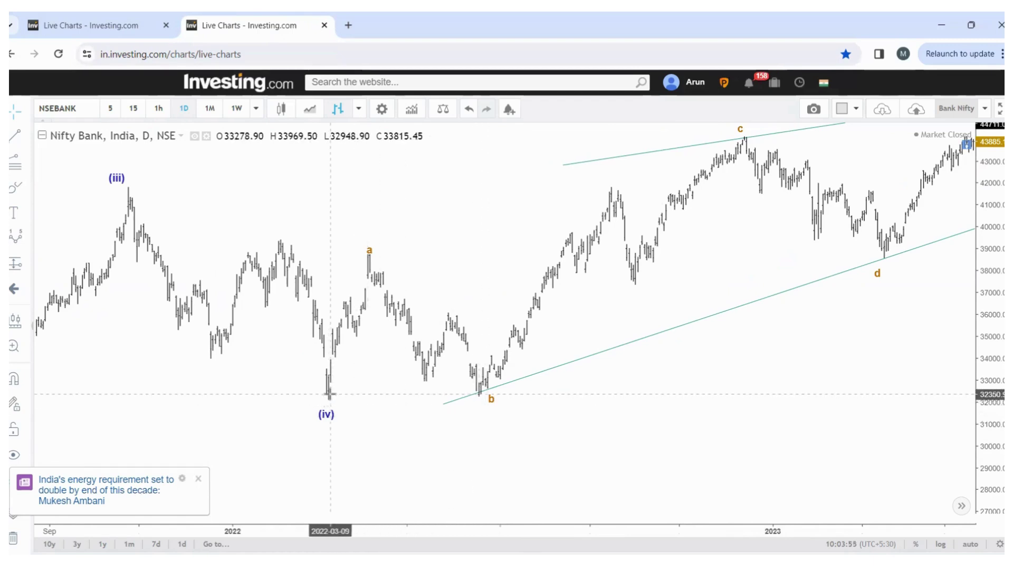
left_click(480, 397)
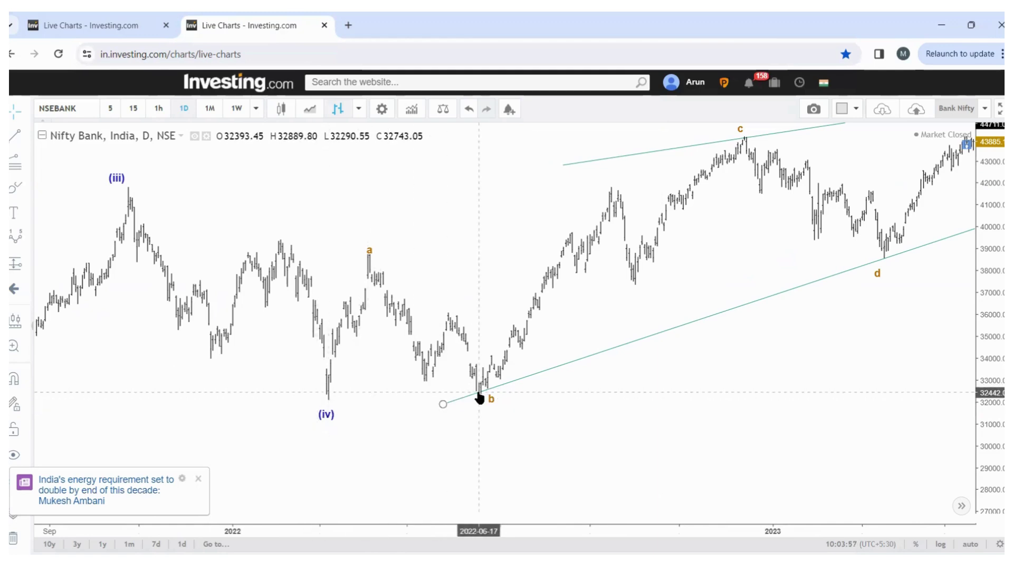
left_click(328, 414)
left_click(403, 308)
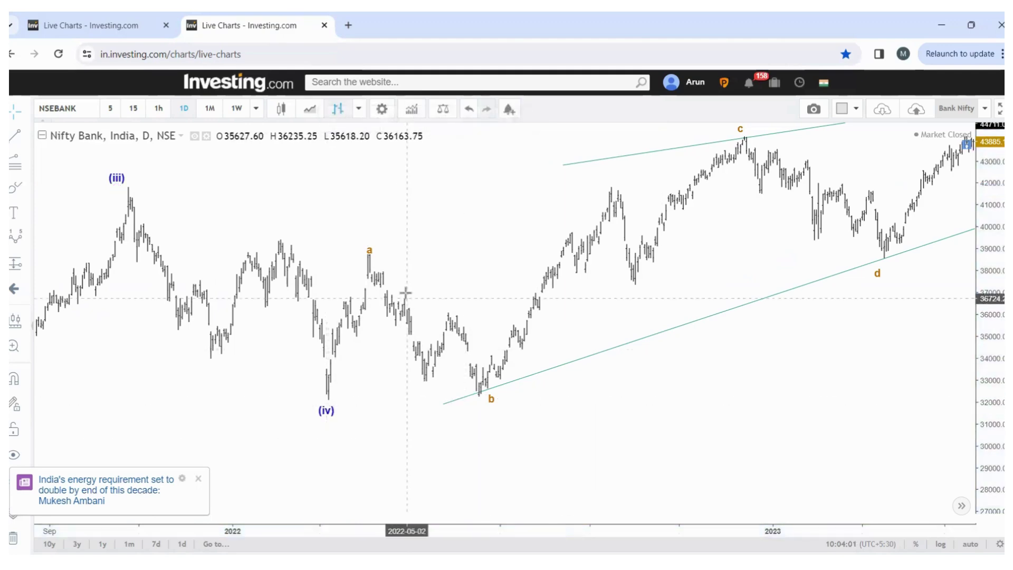
left_click_drag(827, 362, 691, 481)
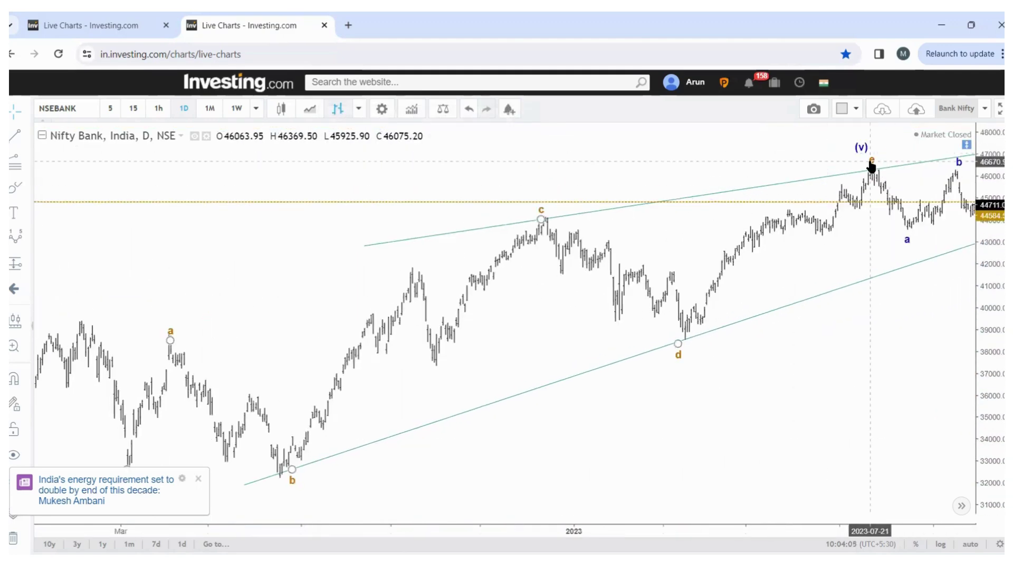
left_click(500, 506)
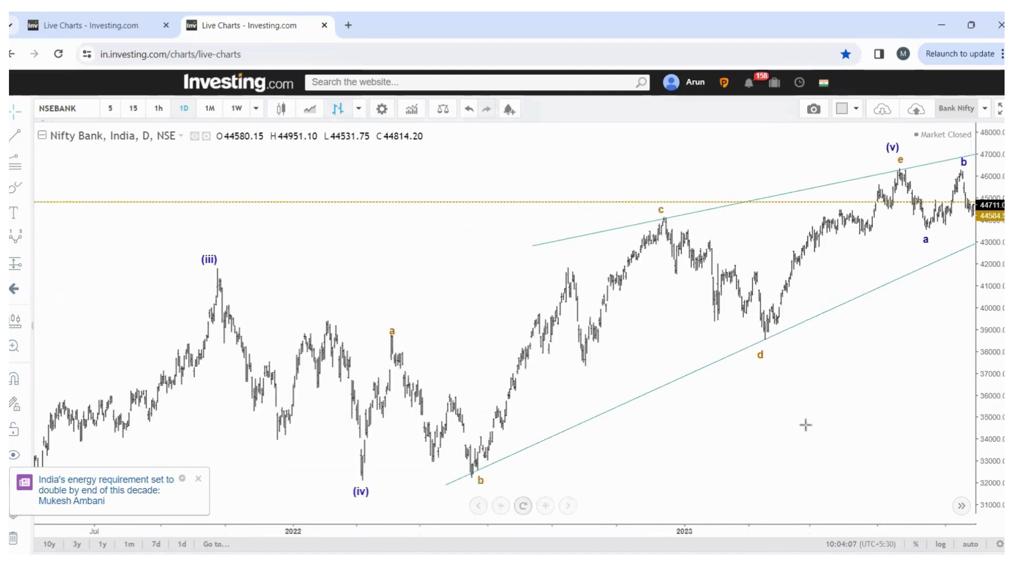
left_click_drag(830, 326, 667, 330)
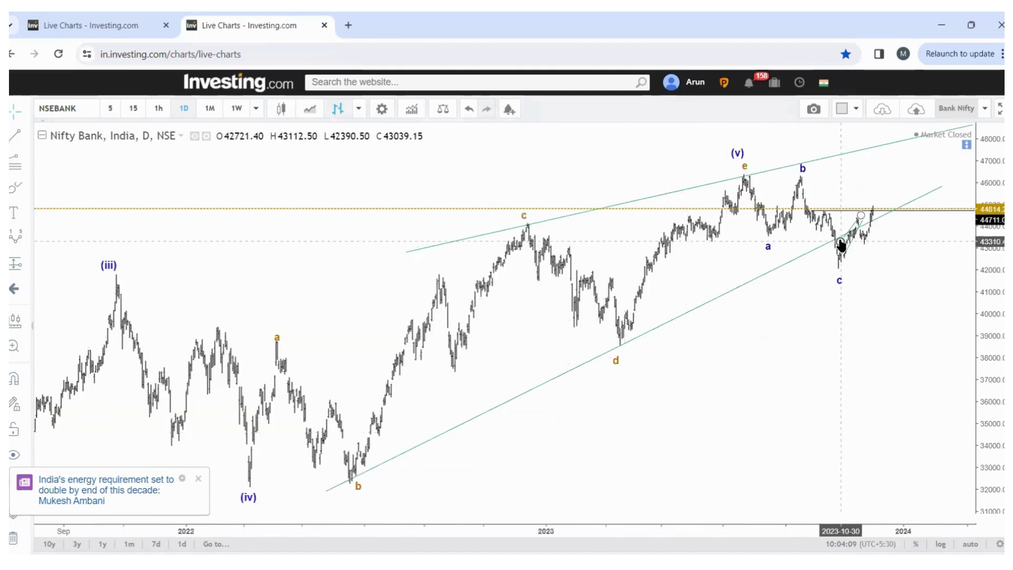
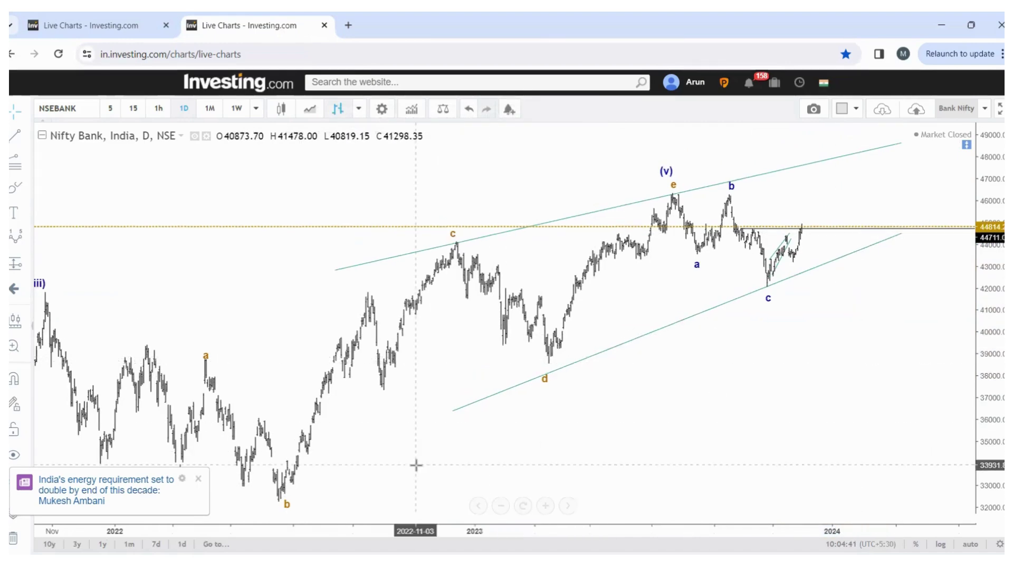
Sketch an Elliott A-B-C-D-E wave below the prices from about 32054, with A about 37703, B about 34848, C about 40436 and E about 42290.
left_click_drag(418, 464, 241, 407)
left_click(539, 449)
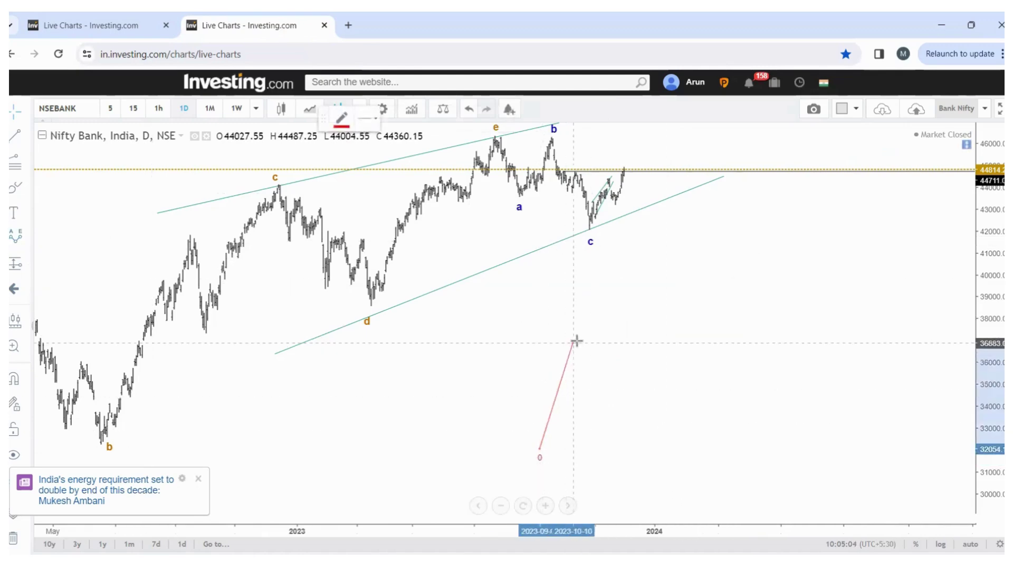
left_click(588, 326)
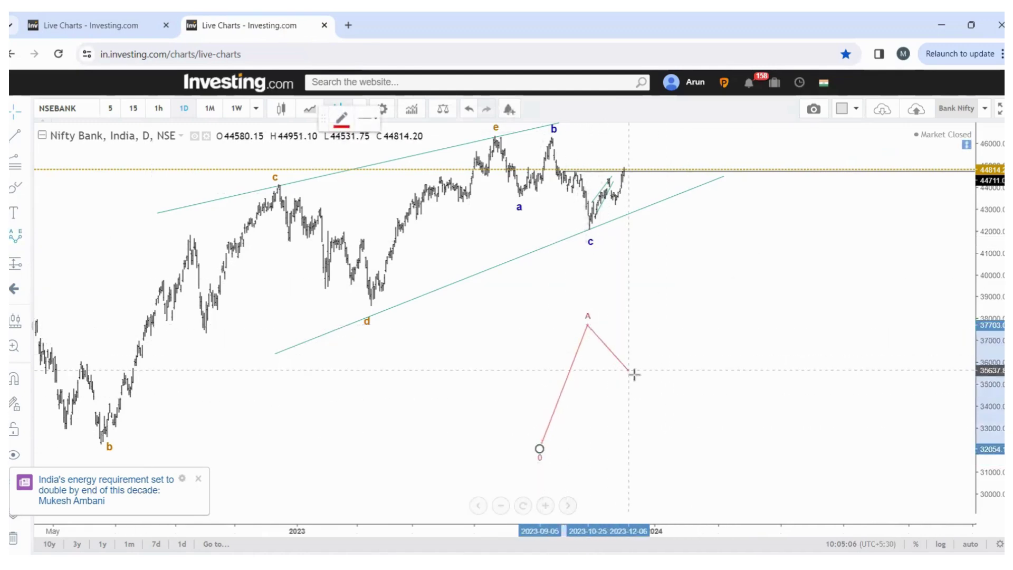
left_click(638, 387)
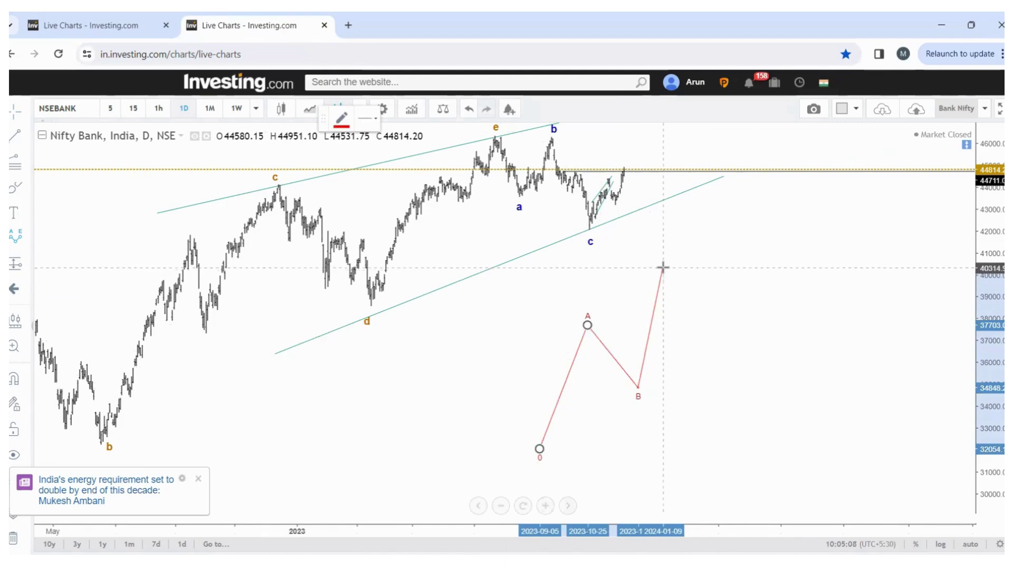
left_click(664, 266)
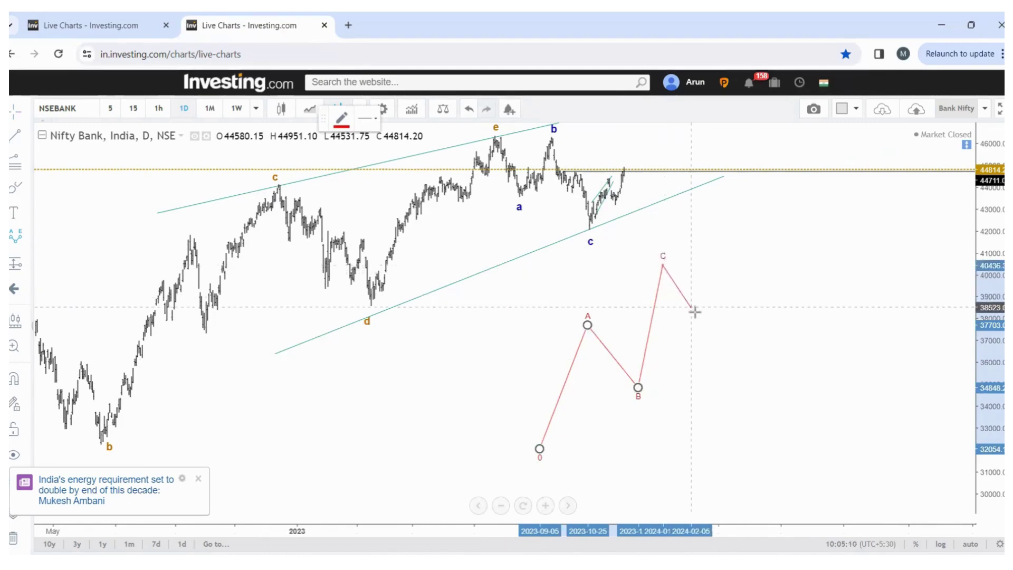
left_click(730, 224)
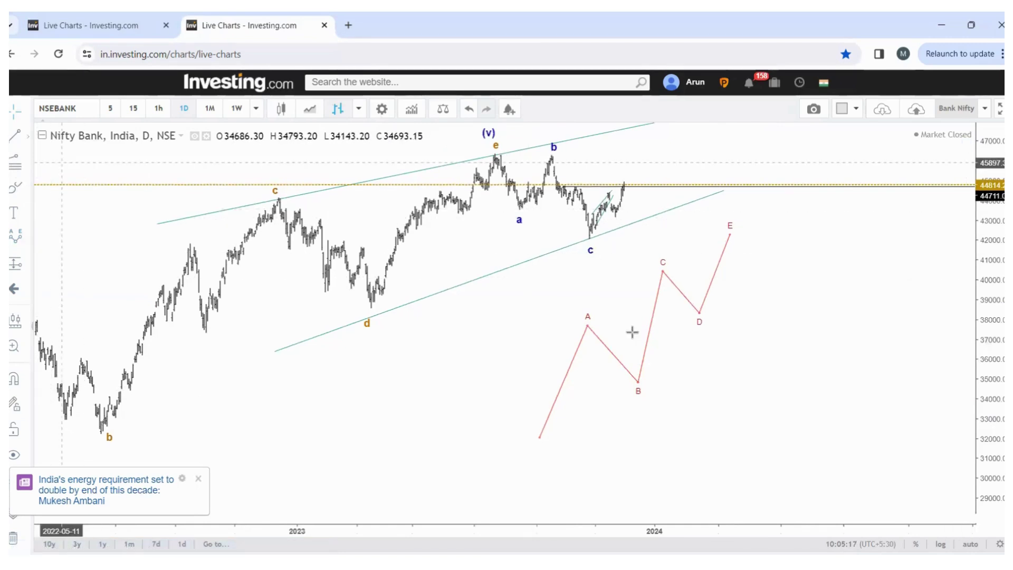
Draw a trend line along the sketched wave's peaks from A at about 37615 past E at about 42611.
left_click(272, 200)
left_click(588, 327)
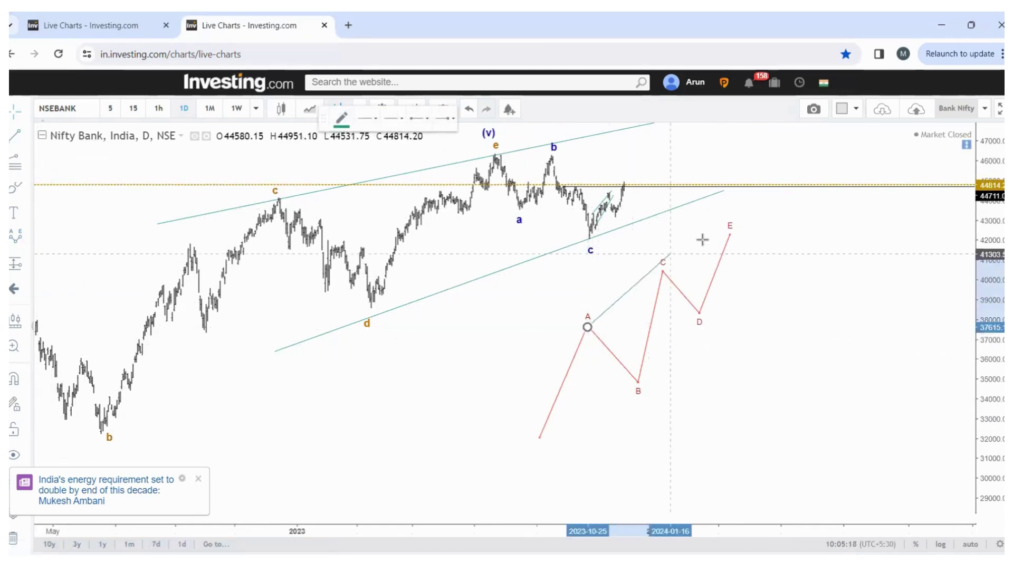
left_click(734, 228)
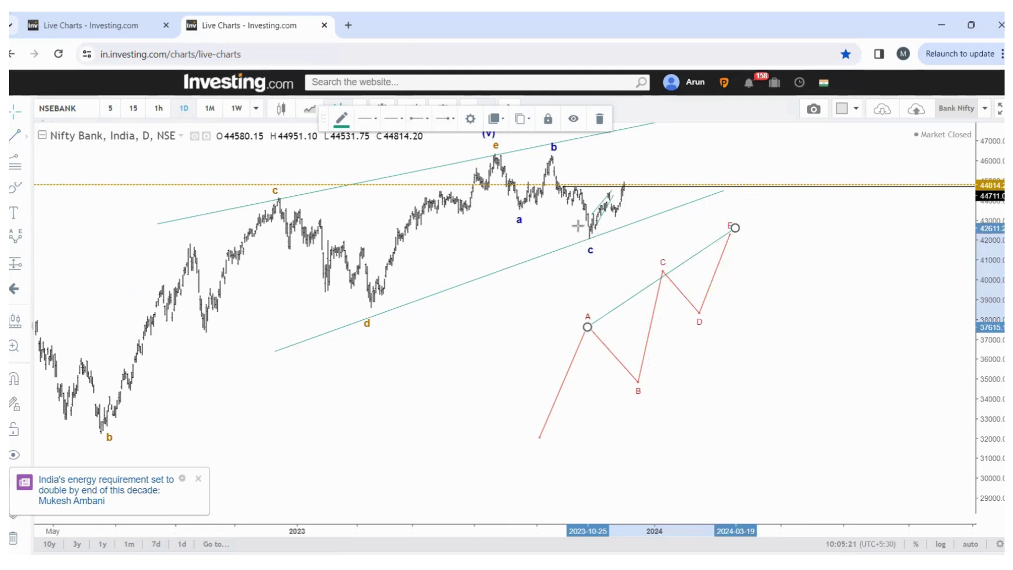
Draw a trend line under the sketch from B at about 34932, lower point D to about 37715 and realign the line through it.
left_click(642, 380)
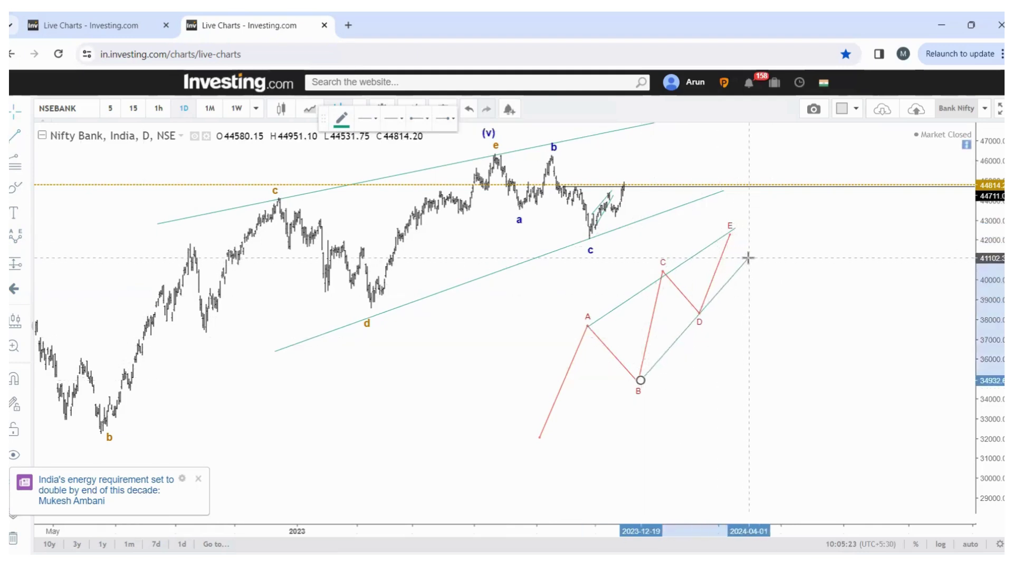
left_click(748, 257)
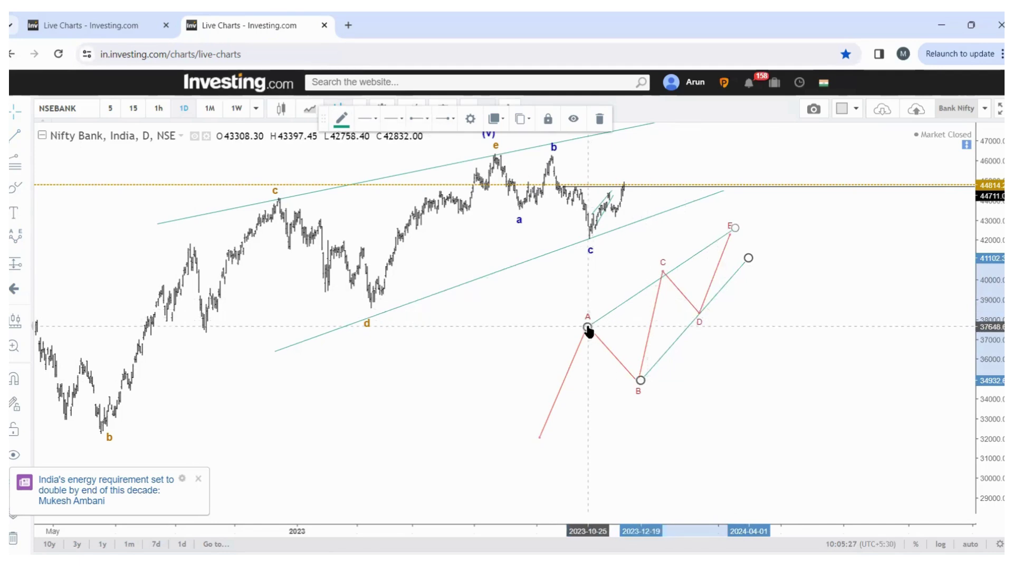
left_click(701, 320)
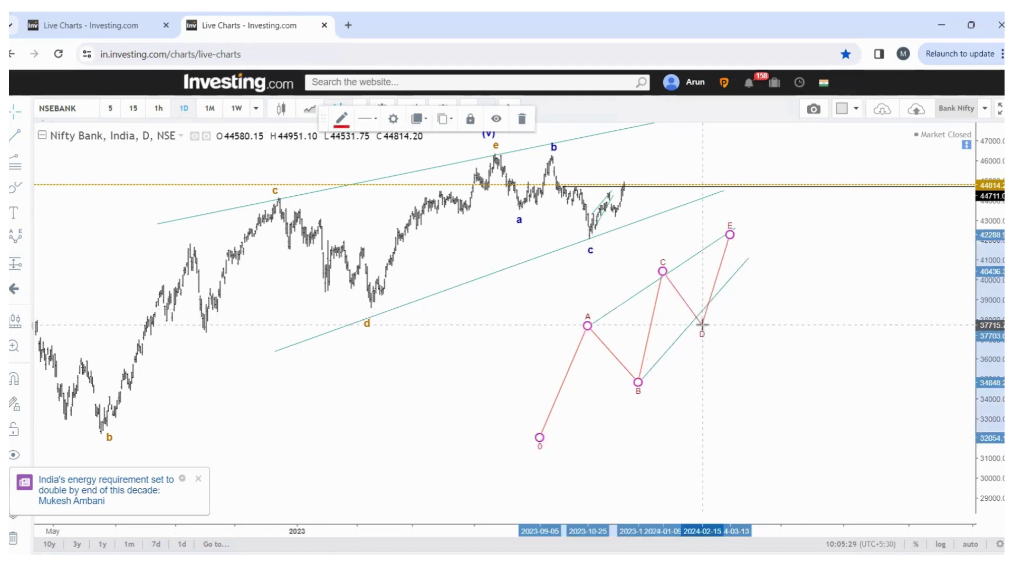
left_click_drag(749, 261, 767, 271)
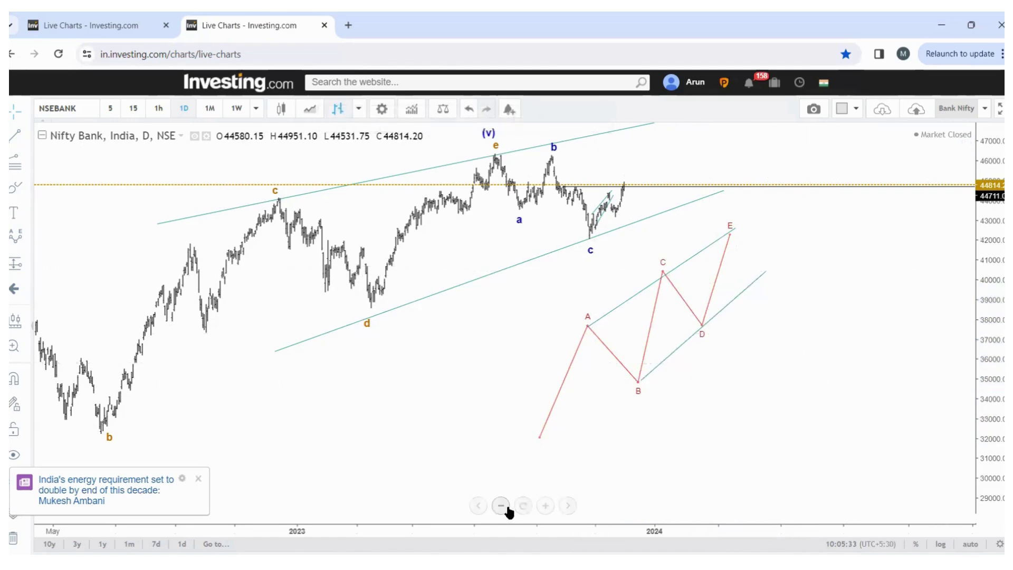
Move the wave (v) label and the e point of the orange count forward to about 47993 on the upper trend line in January 2024.
left_click(508, 506)
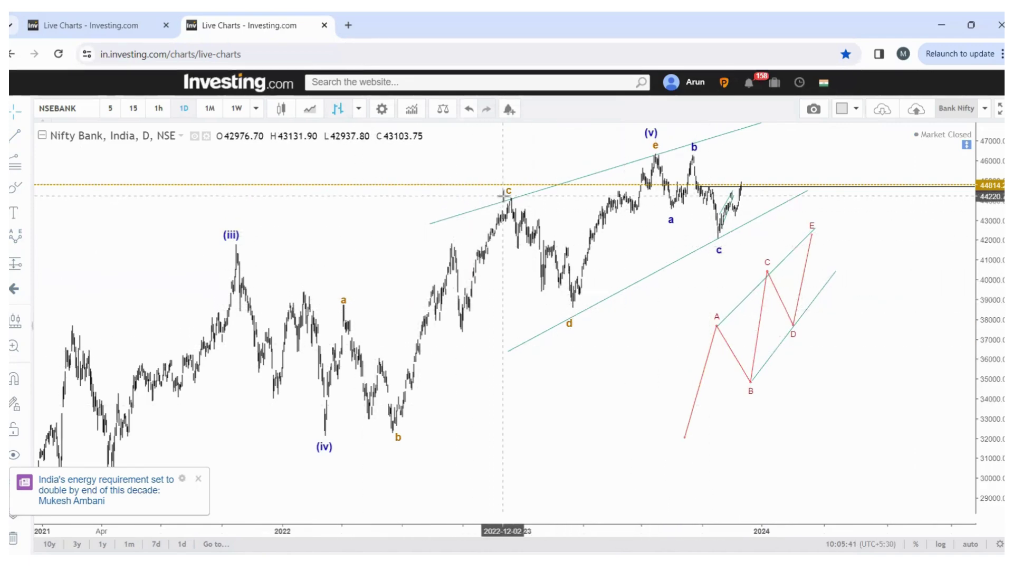
left_click_drag(988, 227, 883, 346)
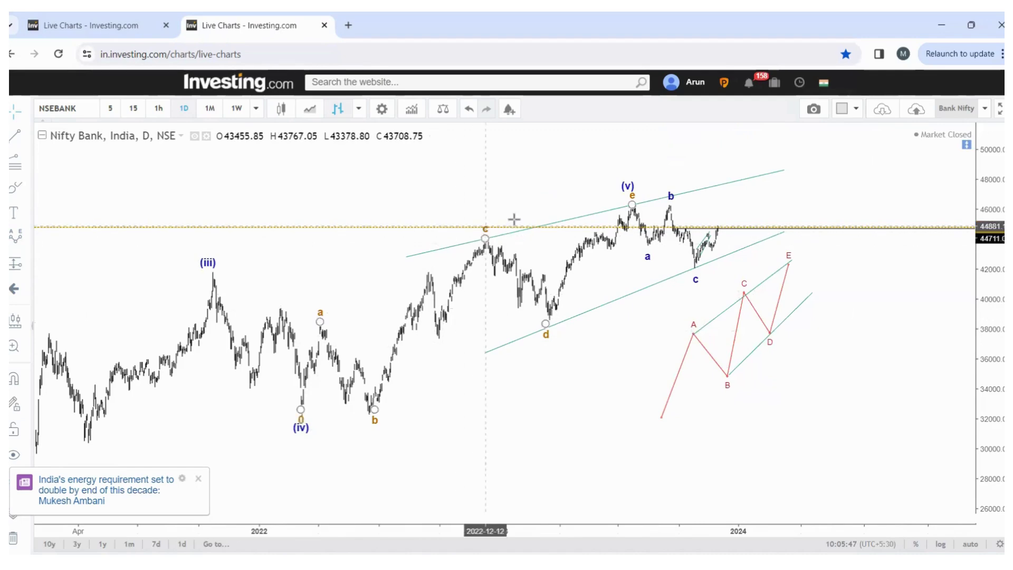
left_click_drag(632, 204, 733, 179)
mouse_move(636, 199)
left_mouse_down()
mouse_move(670, 196)
mouse_move(579, 199)
mouse_move(593, 188)
mouse_move(690, 183)
left_mouse_up()
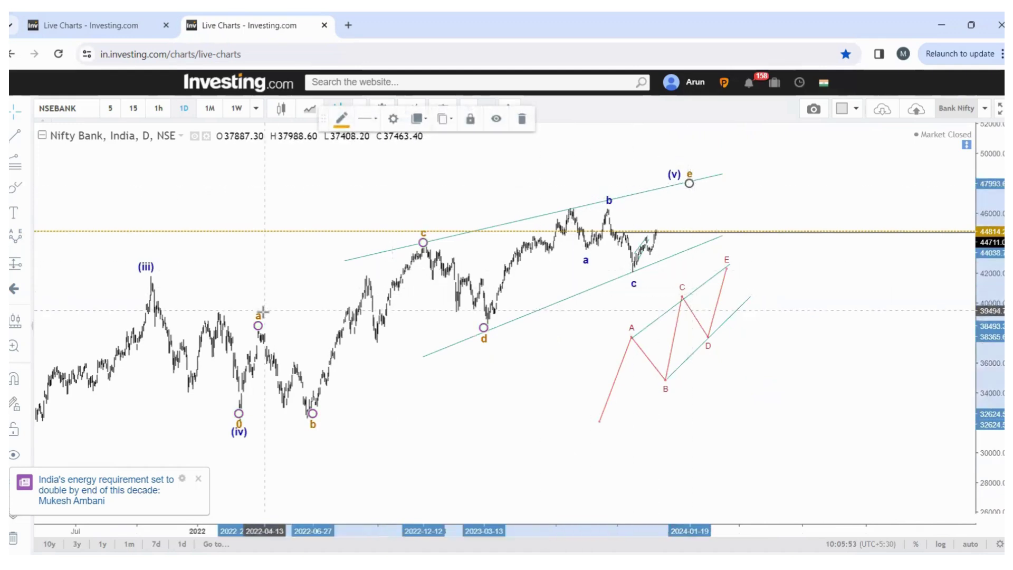
Reposition the orange count's points, with a at about 43988, b at about 38426, c at about 46213 and d at about 42387.
left_click_drag(423, 243, 572, 210)
left_click_drag(260, 326, 419, 244)
left_click_drag(483, 328, 644, 267)
left_click_drag(312, 413, 502, 330)
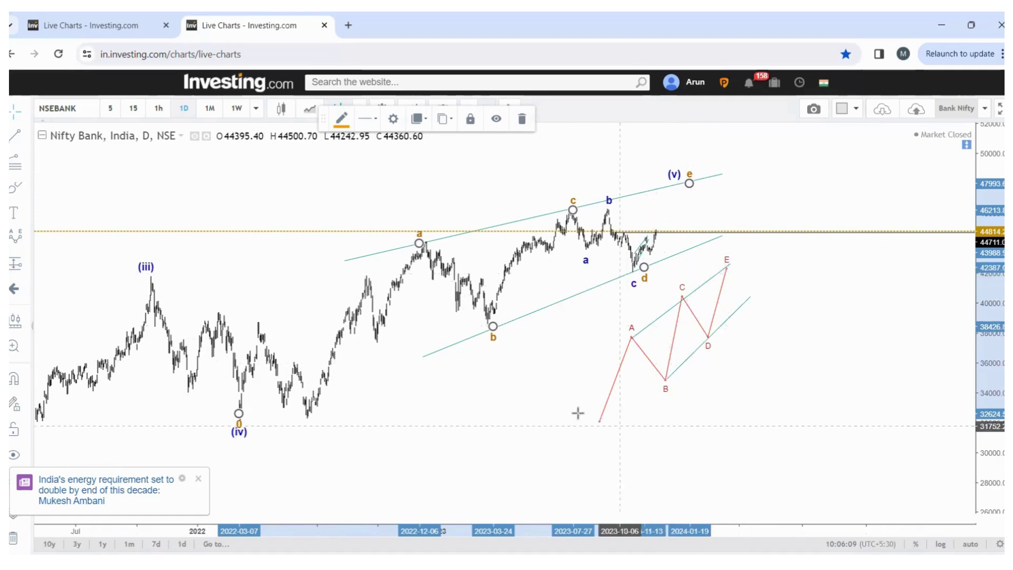
left_click(707, 338)
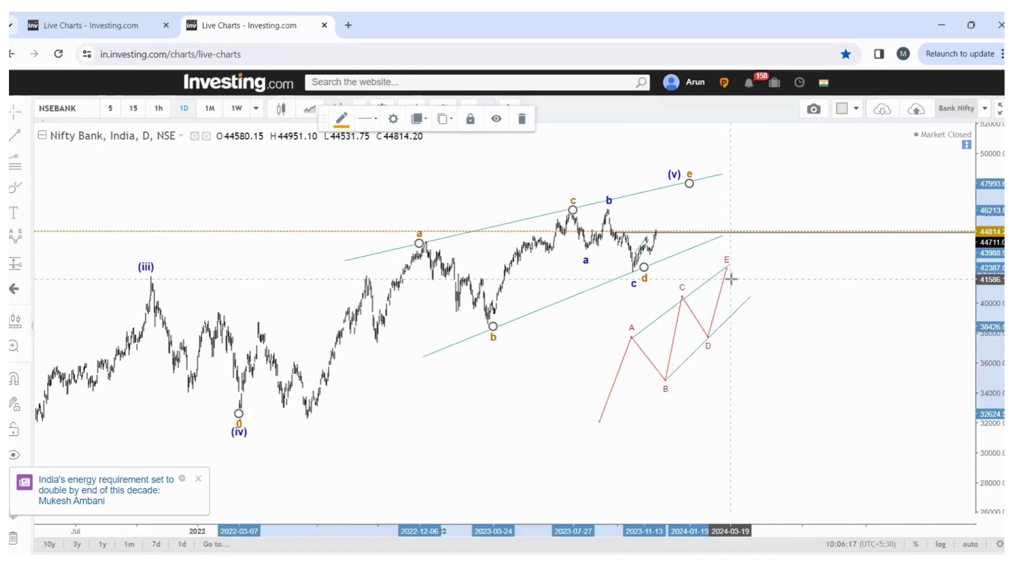
left_click(489, 393)
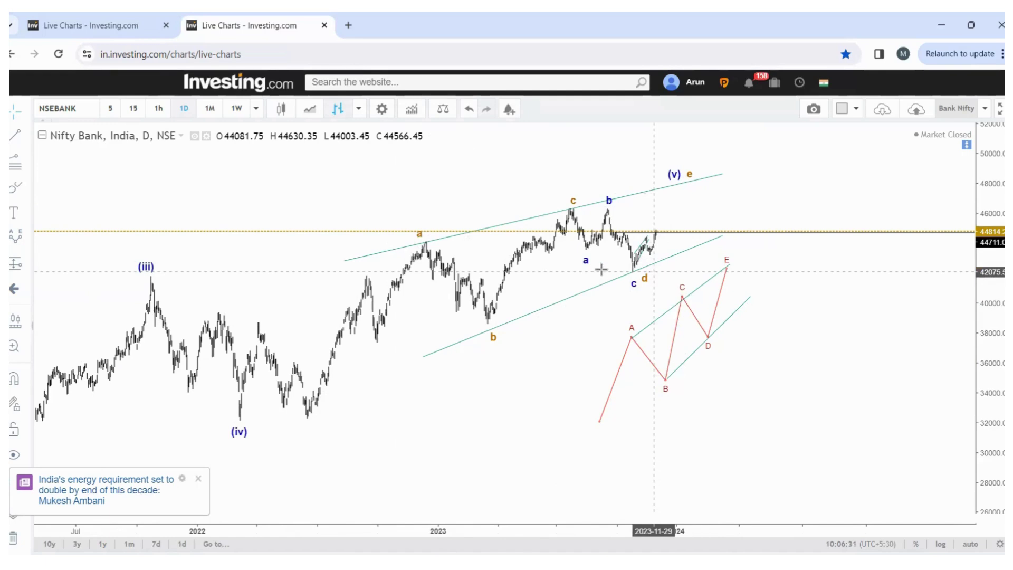
Examine the relabelled a-b-c-d-e count between its trend lines and compare it with the sketched A-B-C-D-E pattern.
left_click(545, 506)
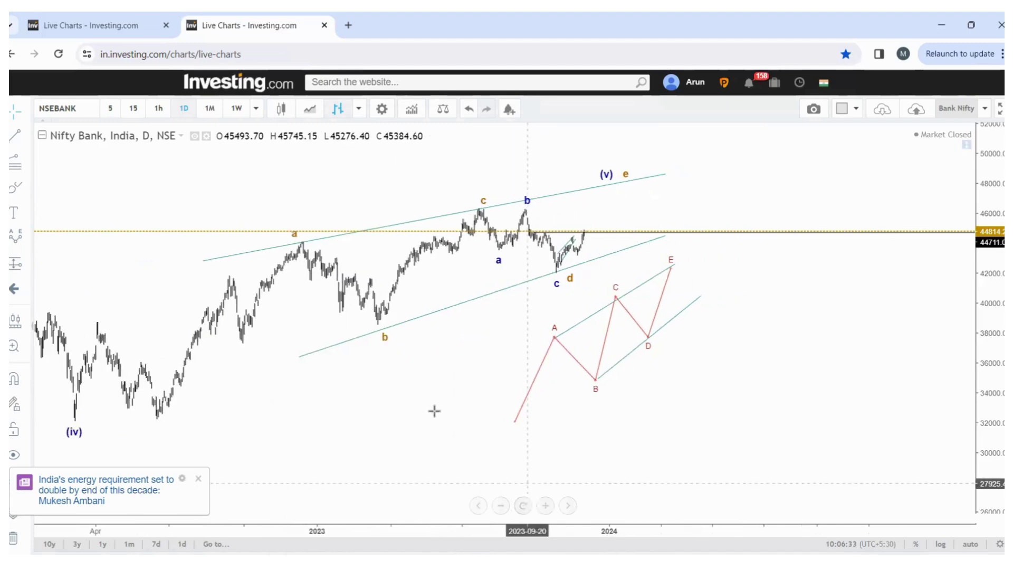
left_click_drag(427, 410, 543, 391)
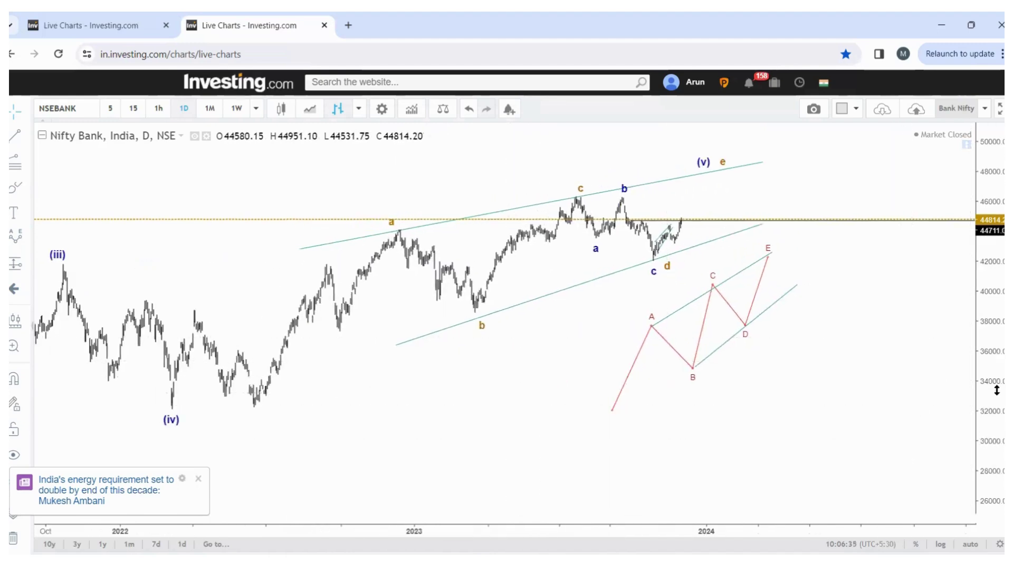
left_click_drag(984, 431, 983, 401)
left_click(545, 506)
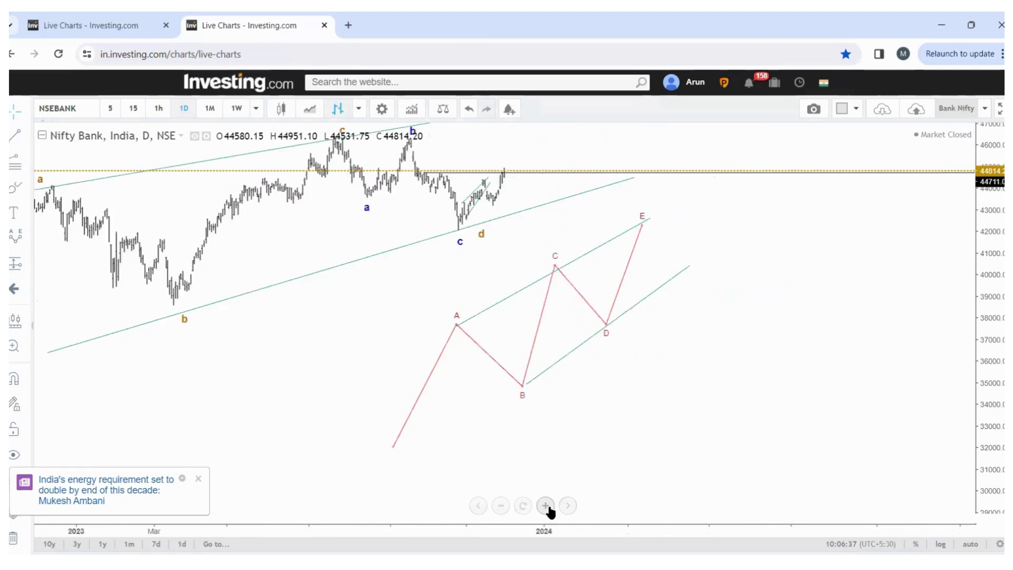
left_click_drag(616, 410, 858, 448)
left_click(545, 506)
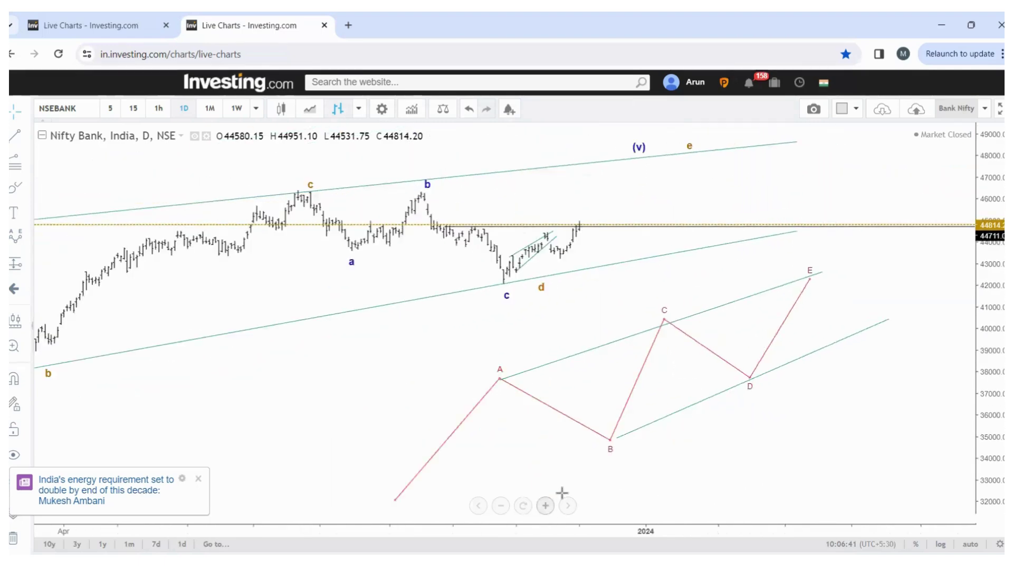
left_click_drag(989, 443, 986, 381)
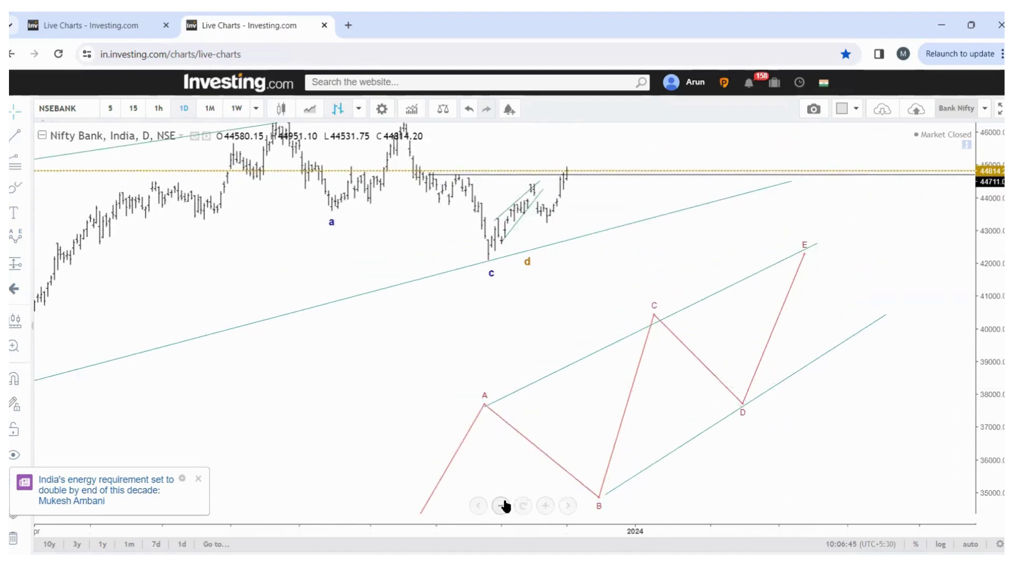
left_click(501, 505)
left_click_drag(990, 237, 989, 285)
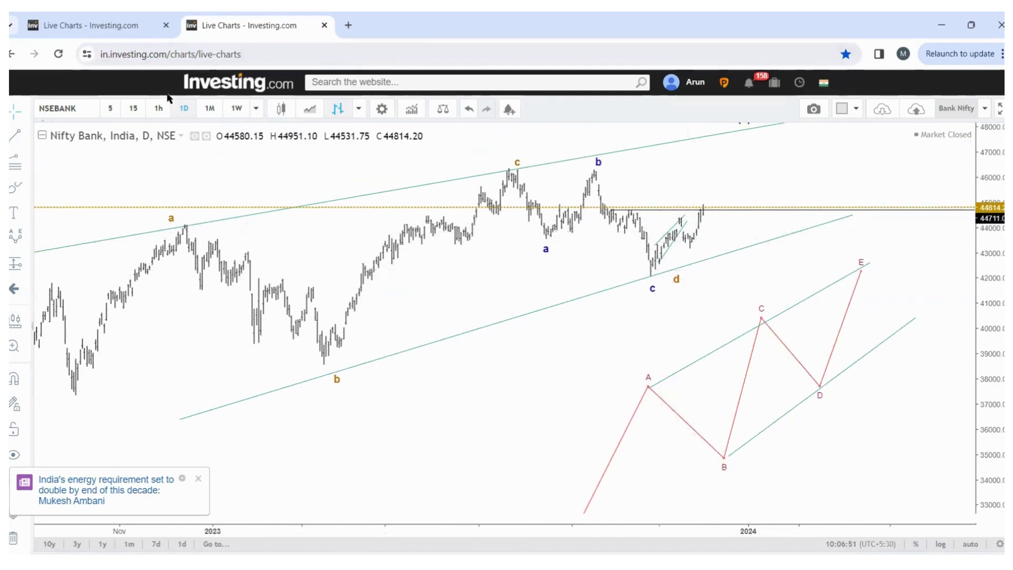
Set the Nifty Bank chart to the 1-hour timeframe and adjust the November wedge's upper trend line to end at about 44464.
left_click(160, 109)
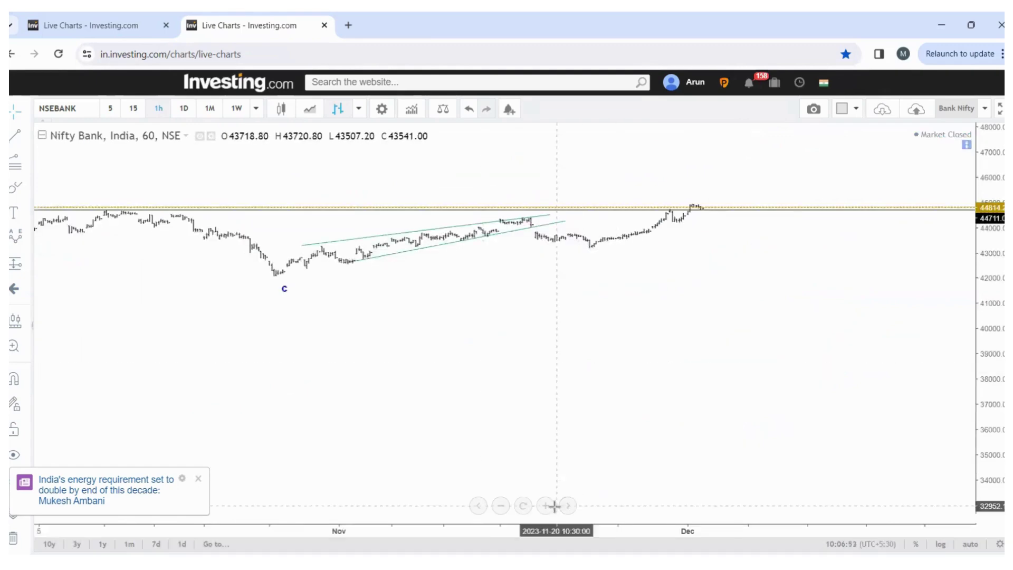
left_click(501, 505)
left_click(501, 505)
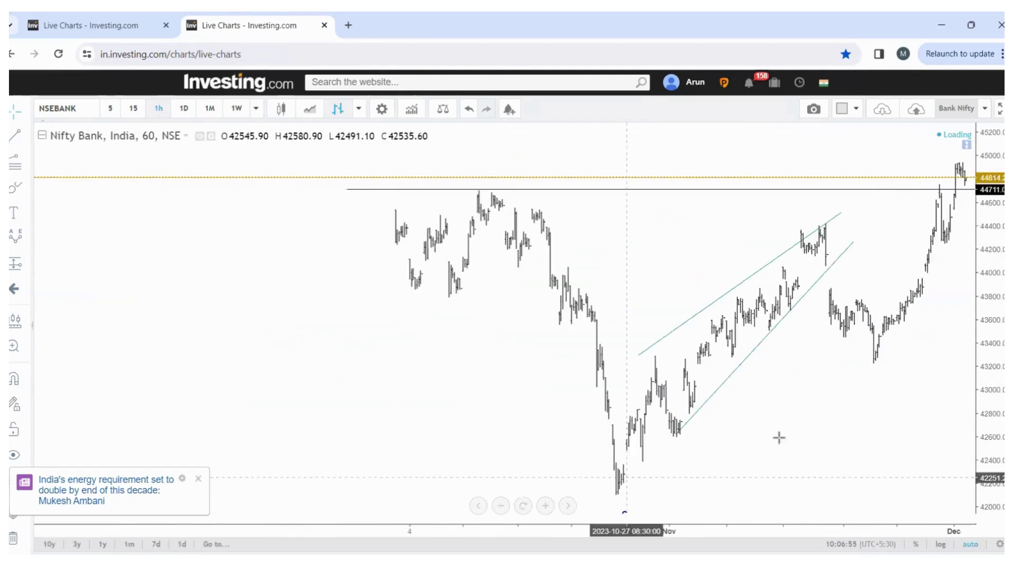
scroll(680, 423, "up", 3)
left_click(370, 365)
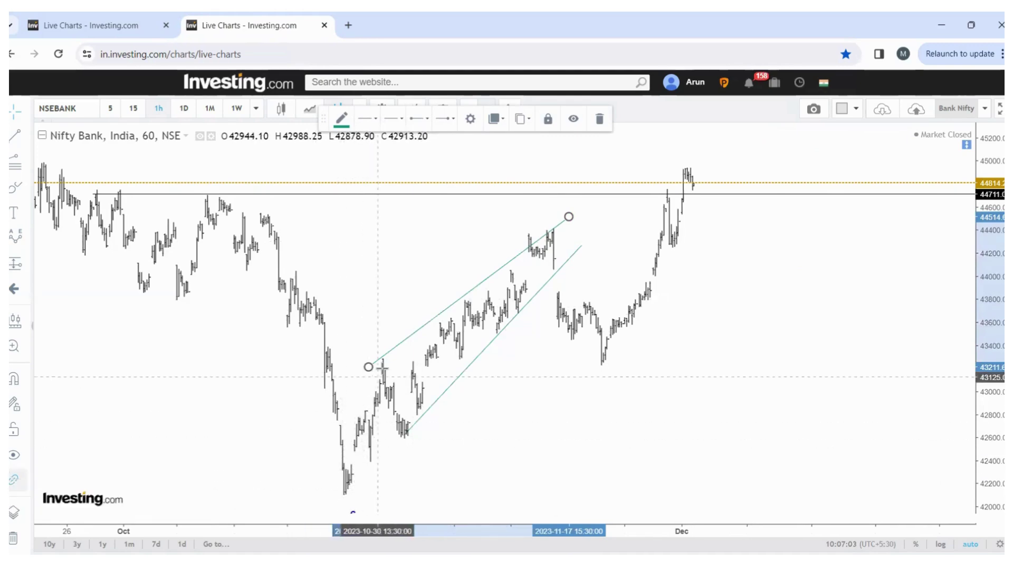
left_click_drag(565, 220, 566, 223)
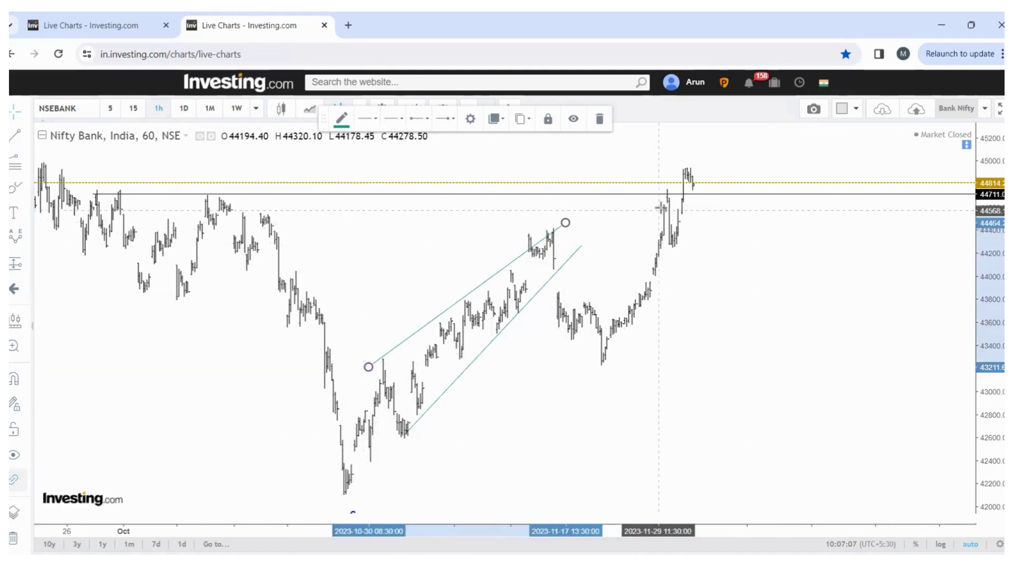
left_click(510, 509)
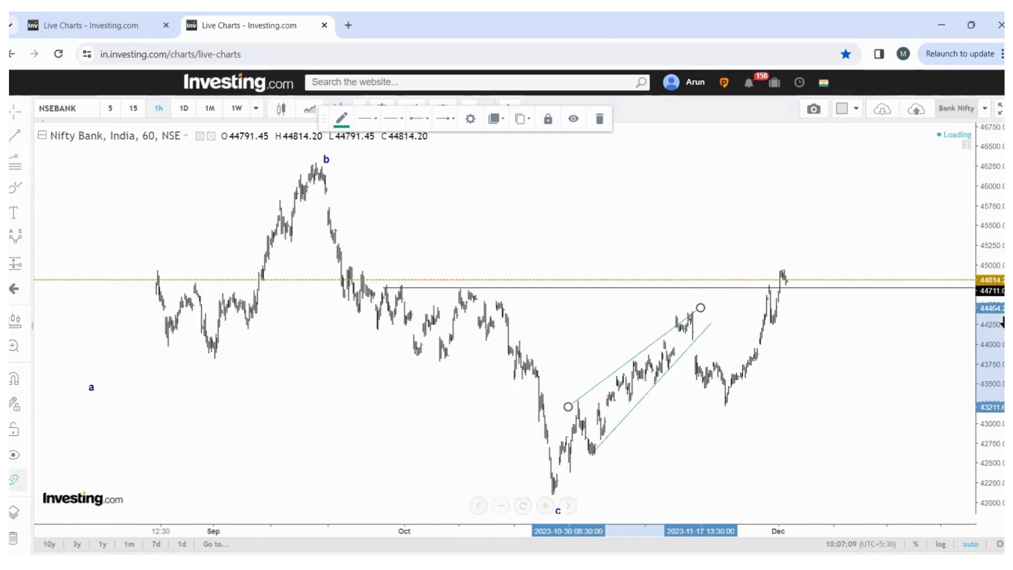
Project a trend-based Fibonacci extension from about 42099 up to about 44392 and back to about 43225 on Nifty Bank, and remove it.
left_click_drag(771, 400, 614, 393)
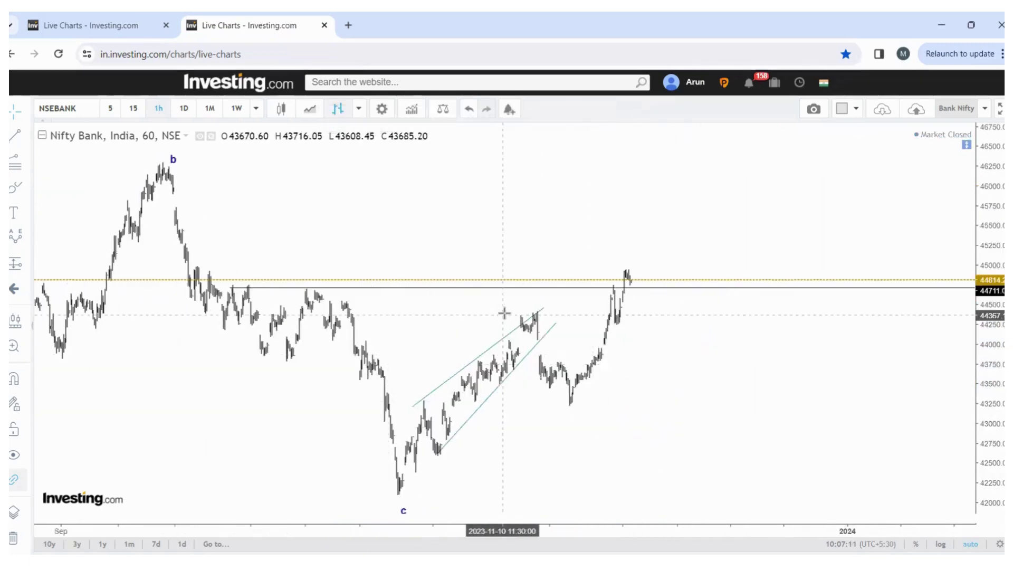
left_click(23, 162)
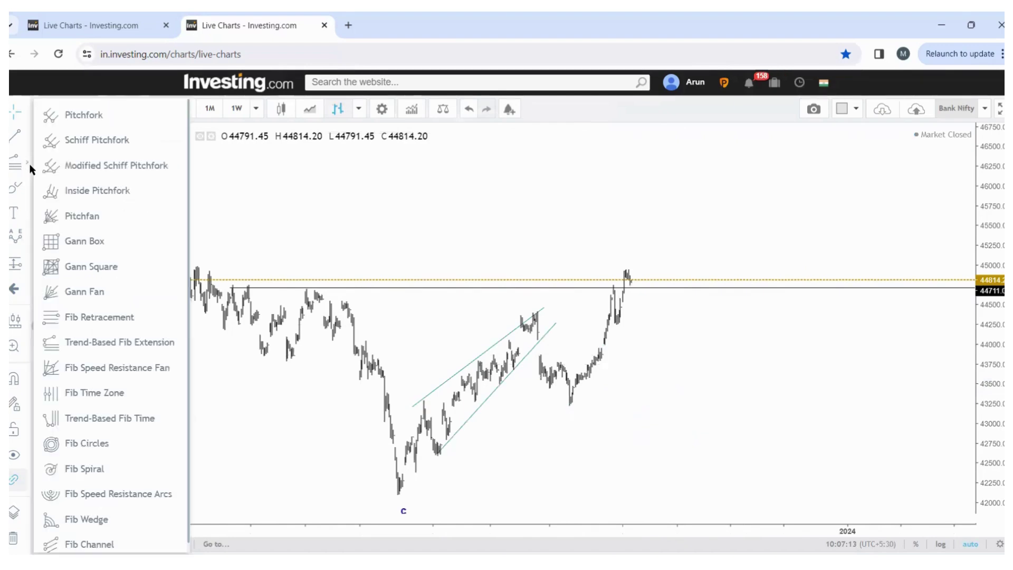
left_click(40, 171)
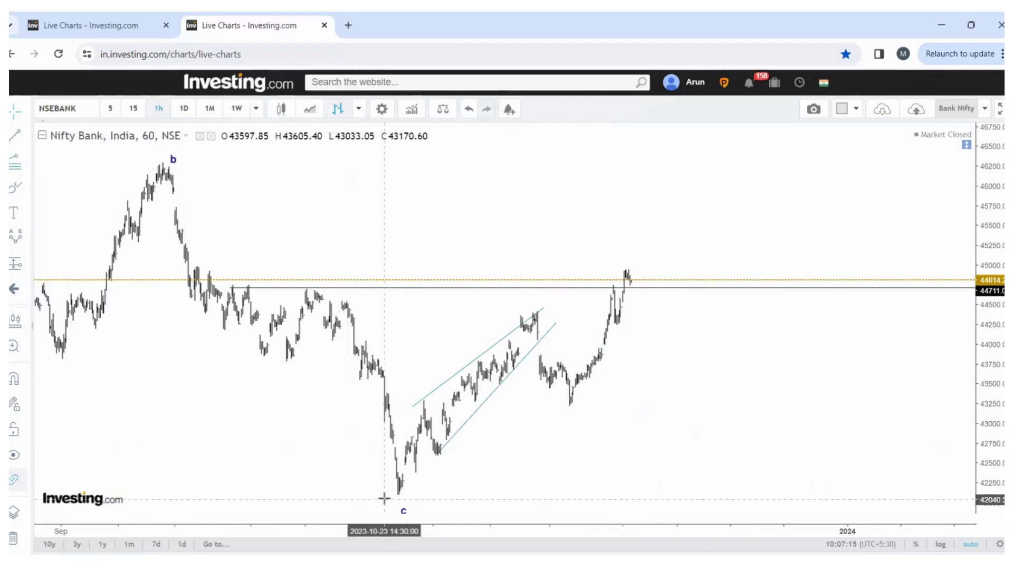
left_click(391, 460)
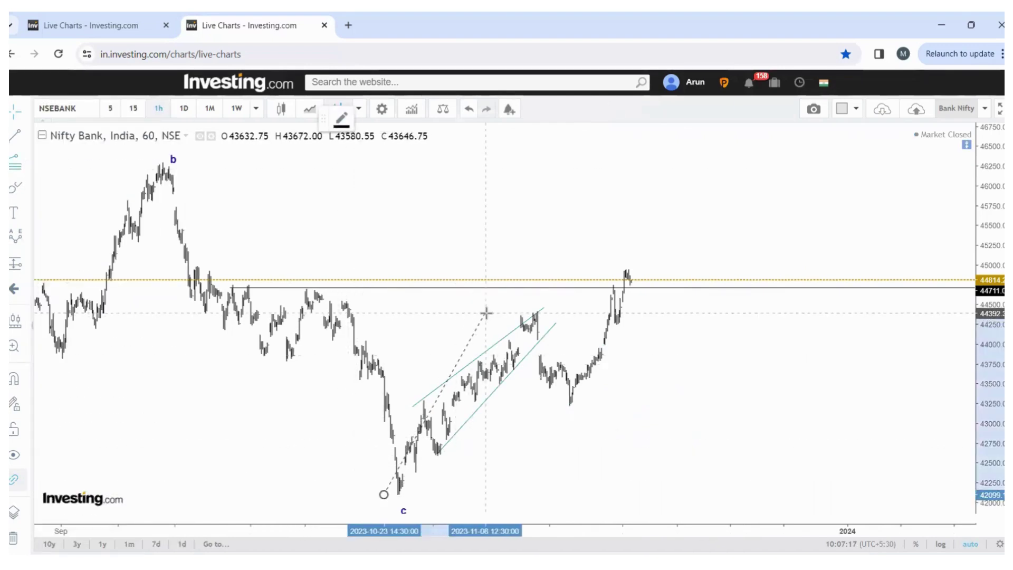
left_click(486, 311)
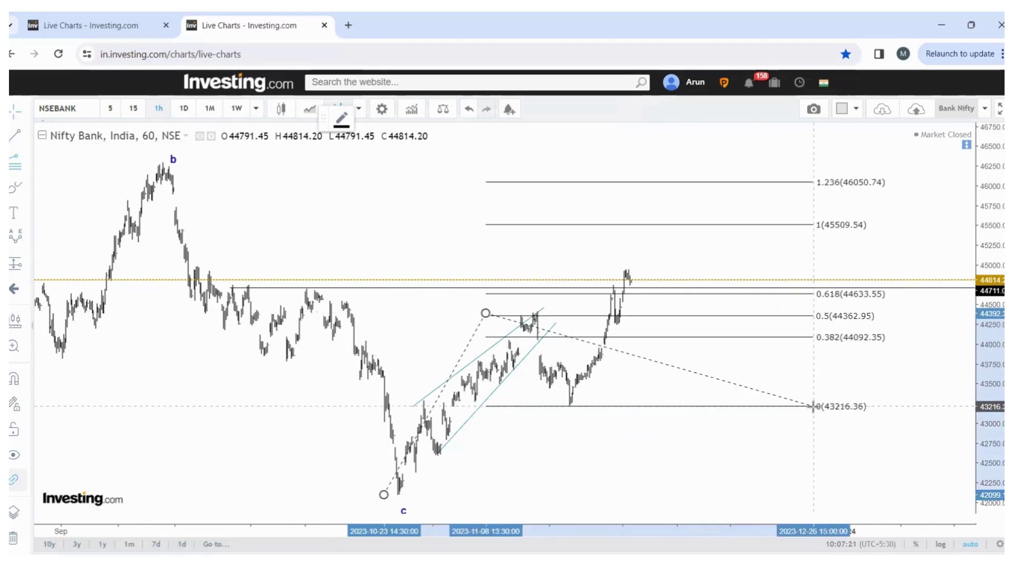
left_click(814, 405)
double_click(813, 405)
key("Escape")
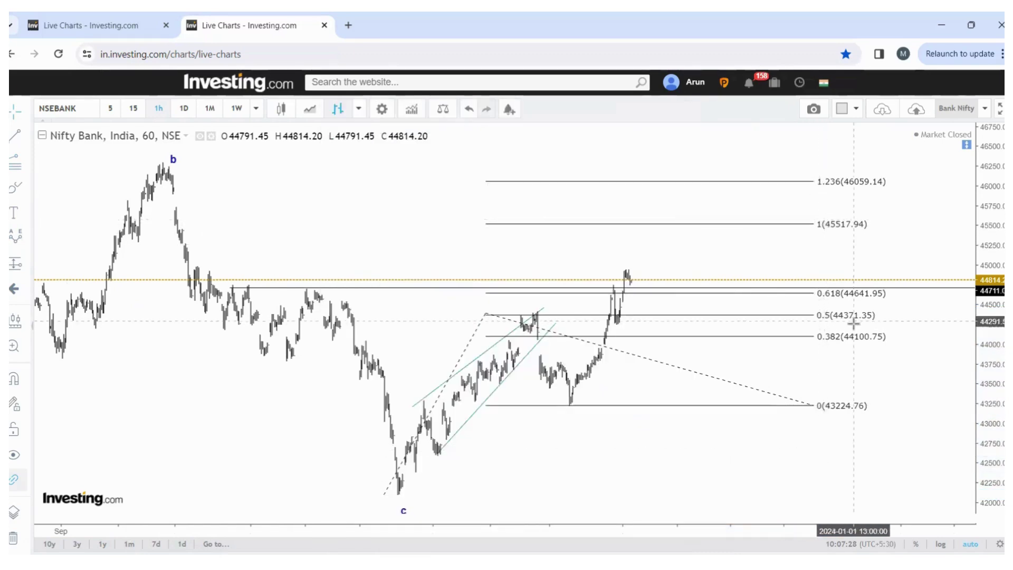
key("Delete")
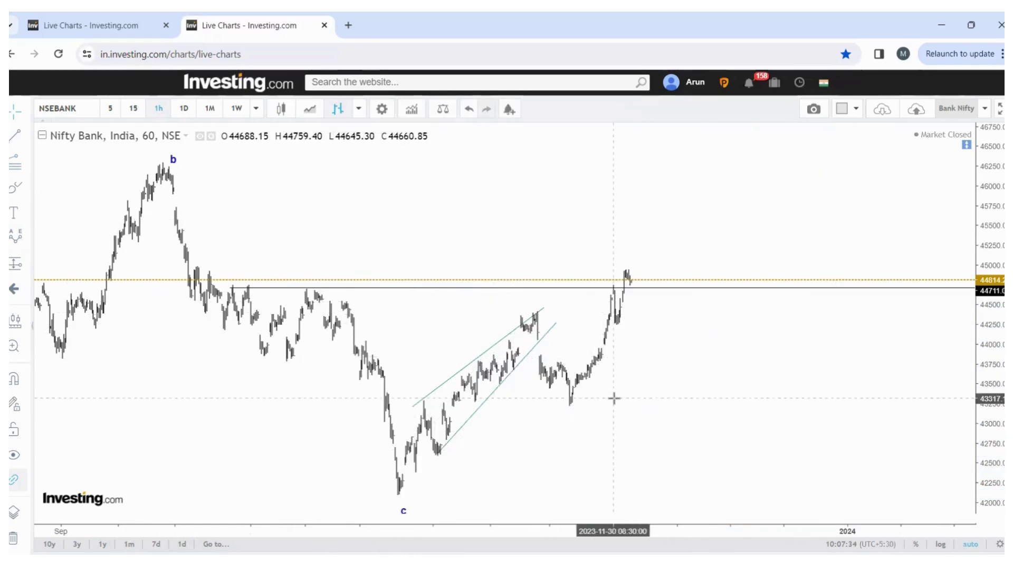
Draw a red horizontal ray at about 44409 along the November wedge's high, starting from 1 November 2023.
left_click(24, 139)
left_click(104, 213)
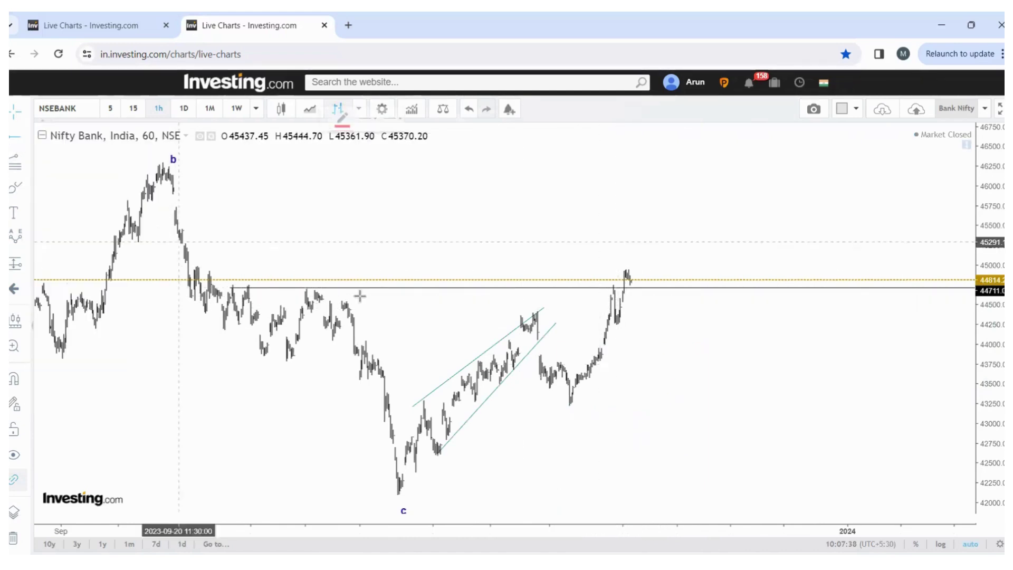
left_click(440, 311)
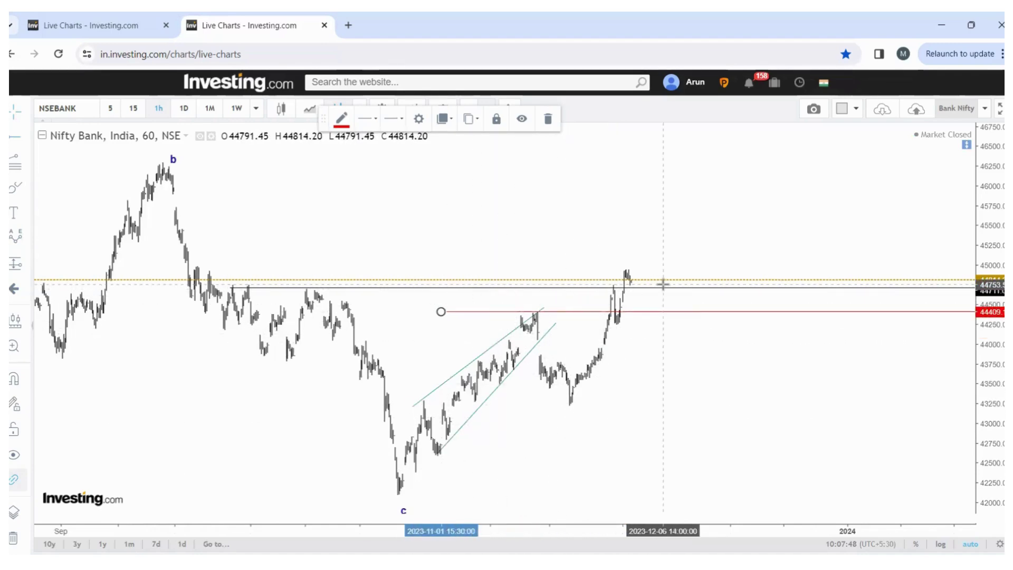
left_click(499, 504)
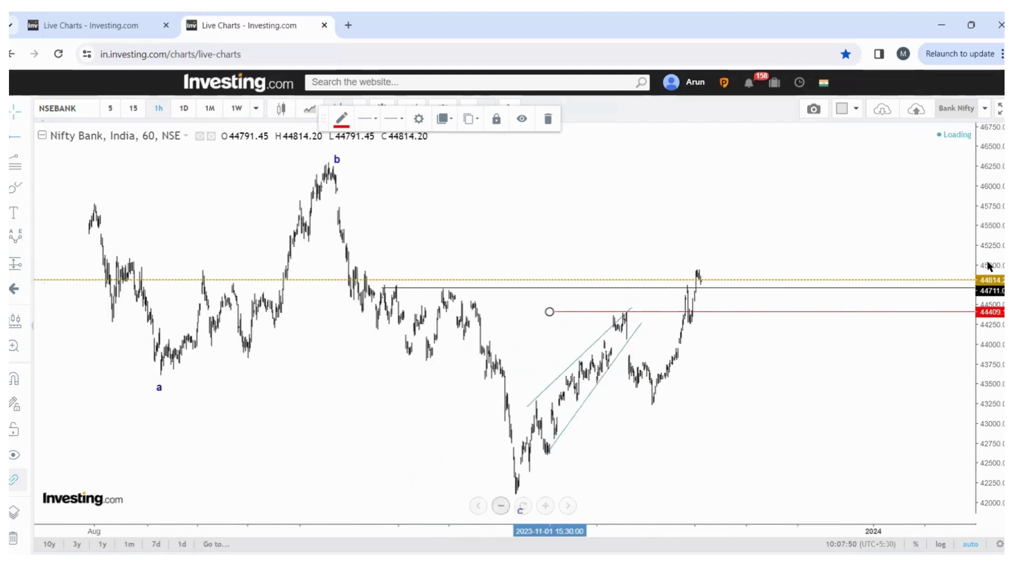
left_click_drag(892, 398, 813, 355)
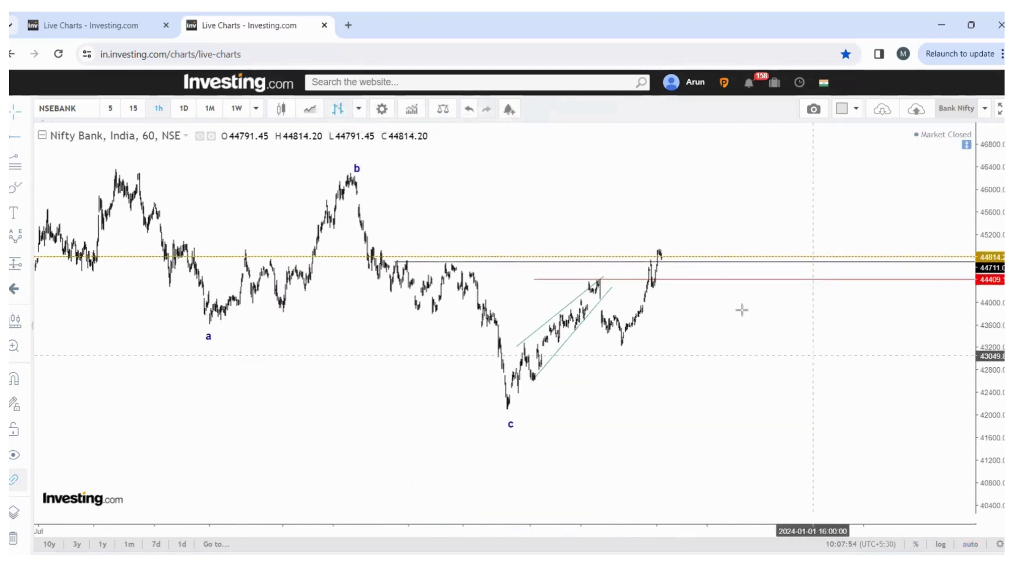
Compare the Nifty 50 daily chart's September high and latest advance with the Nifty Bank hourly chart.
left_click(118, 25)
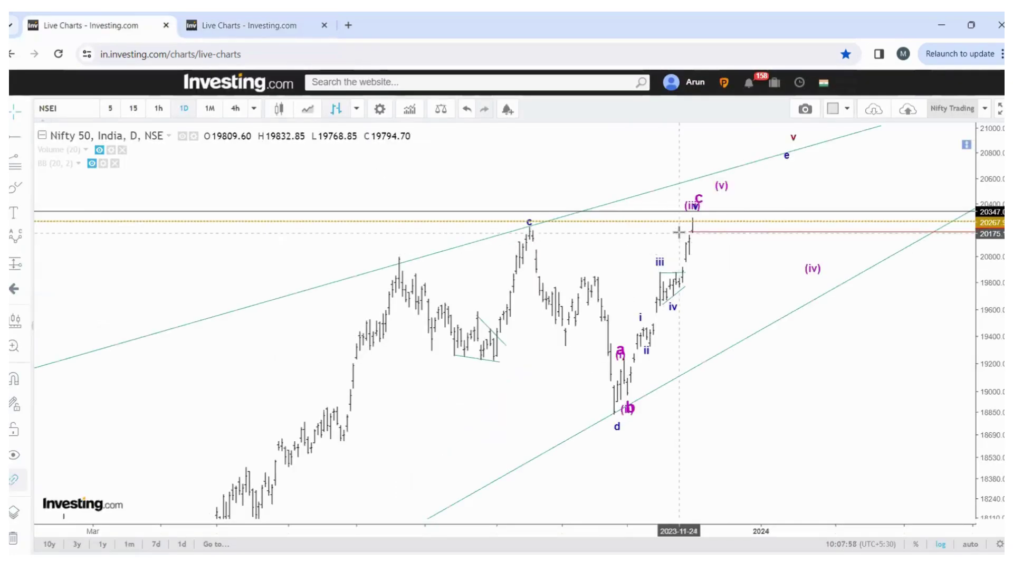
left_click(210, 28)
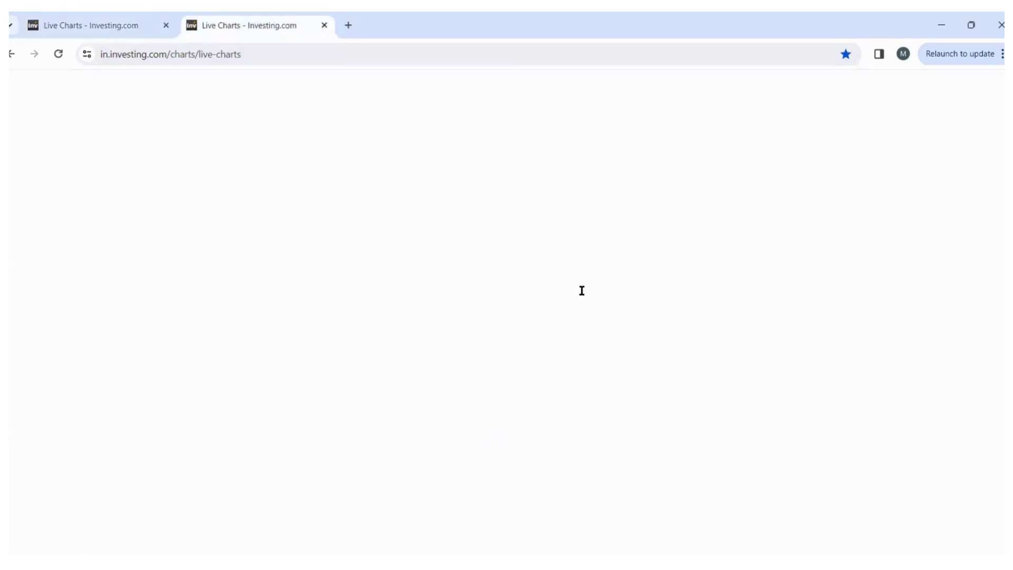
left_click(148, 18)
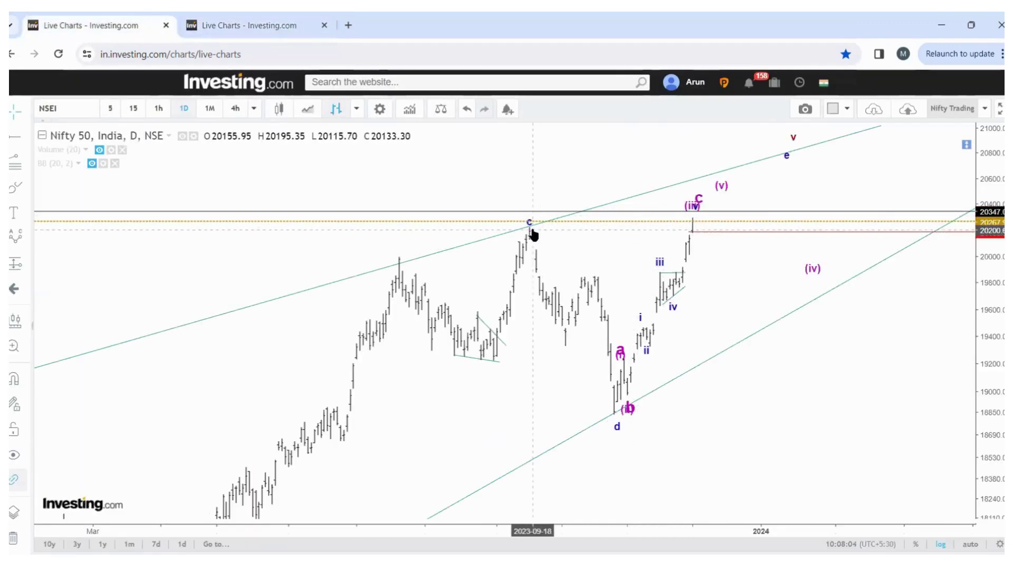
left_click(719, 194)
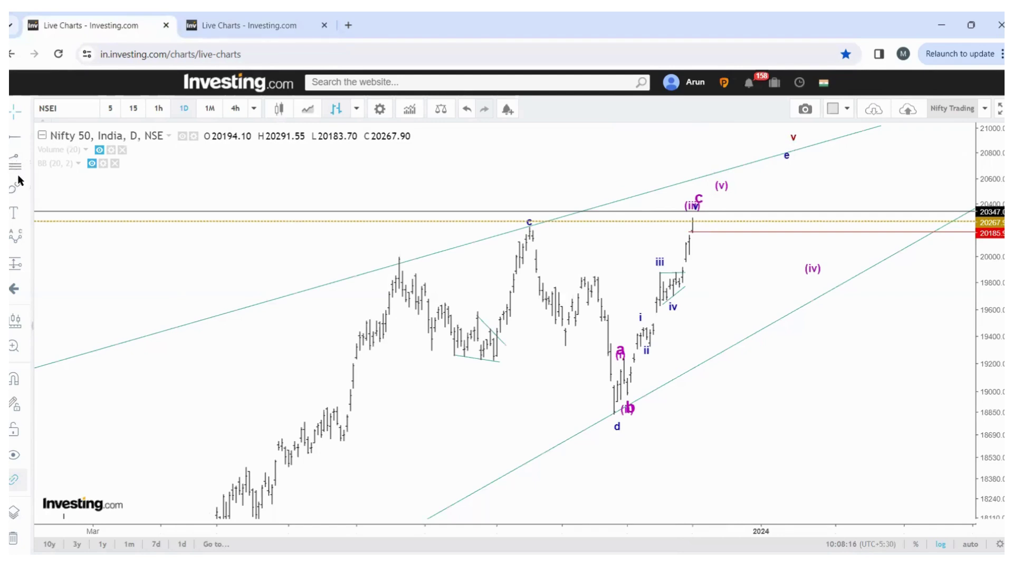
Sketch a projected Nifty 50 rise to about 20859 and a fall to about 19776 in February 2024, and remove both lines.
left_click(24, 139)
left_click(78, 138)
left_click(691, 226)
left_click(717, 147)
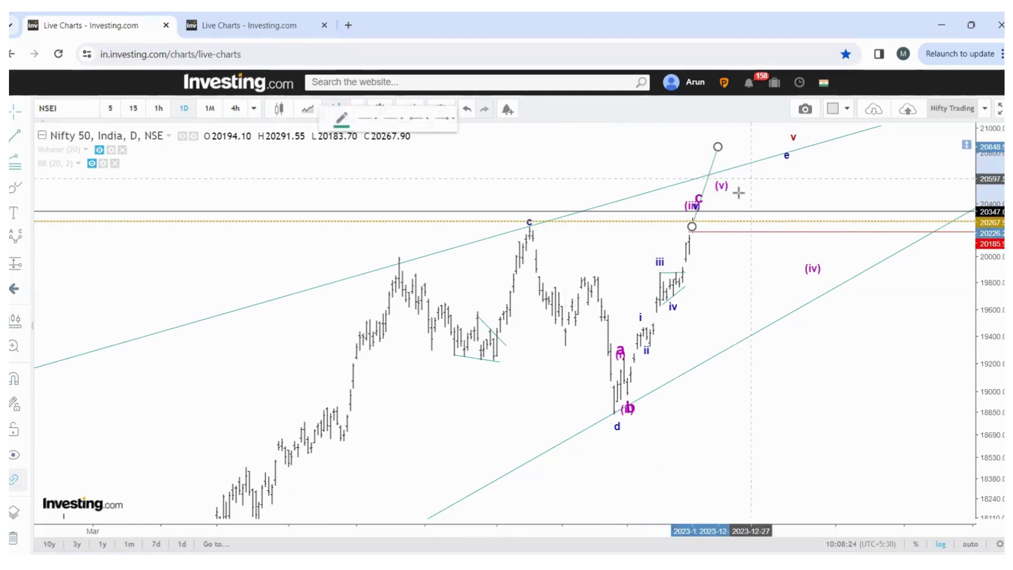
left_click(719, 148)
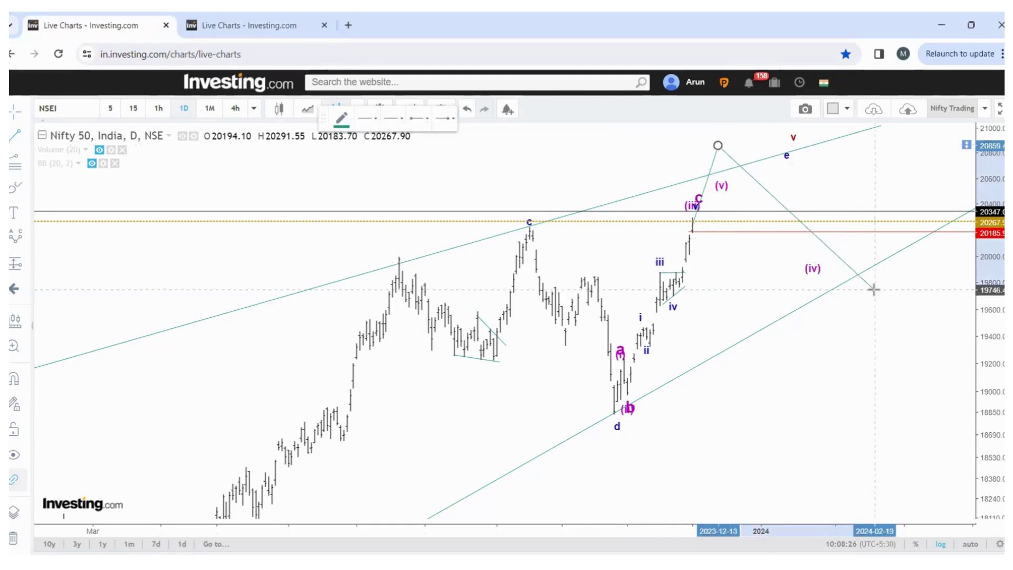
left_click(891, 285)
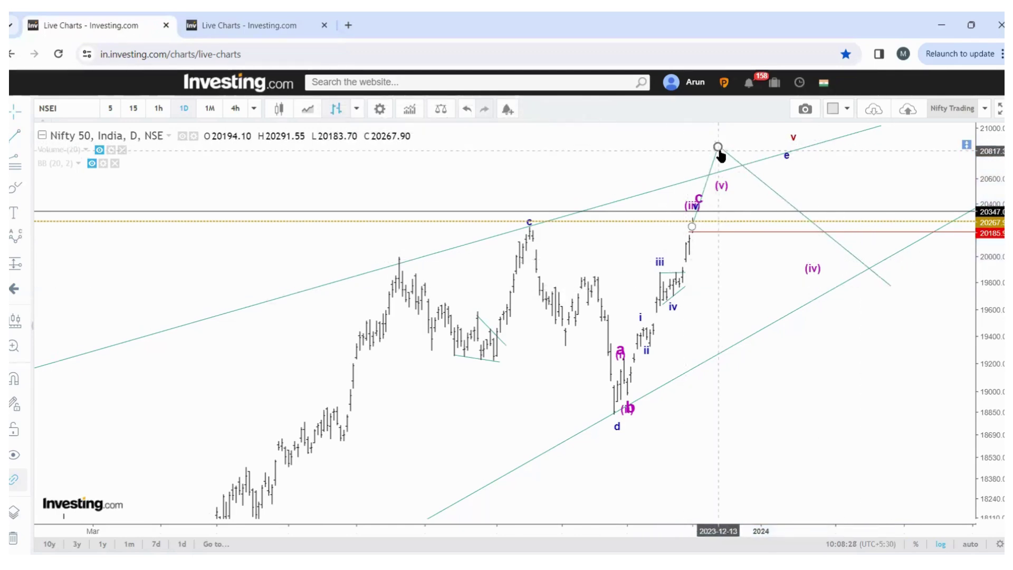
left_click(753, 175)
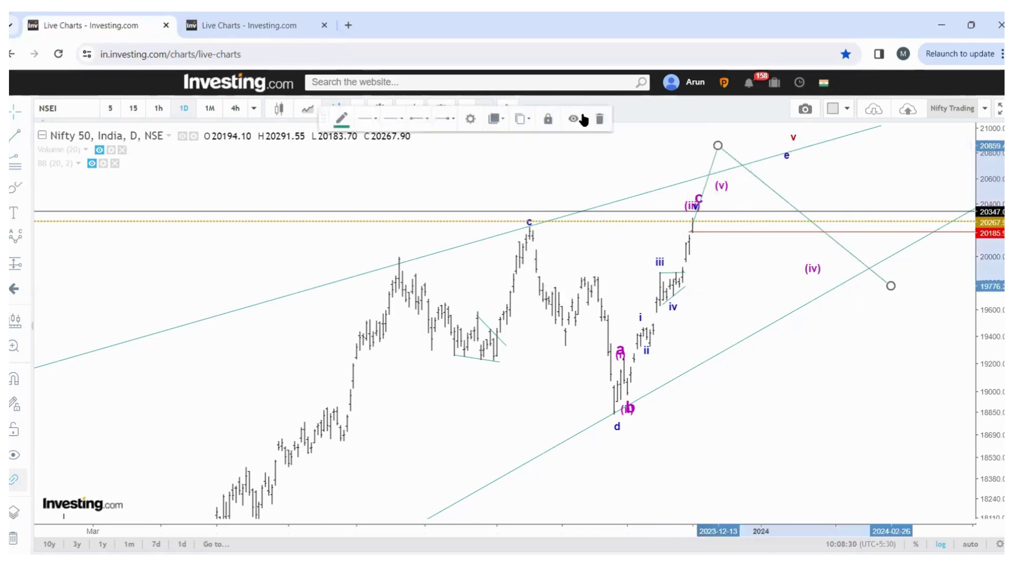
left_click(597, 118)
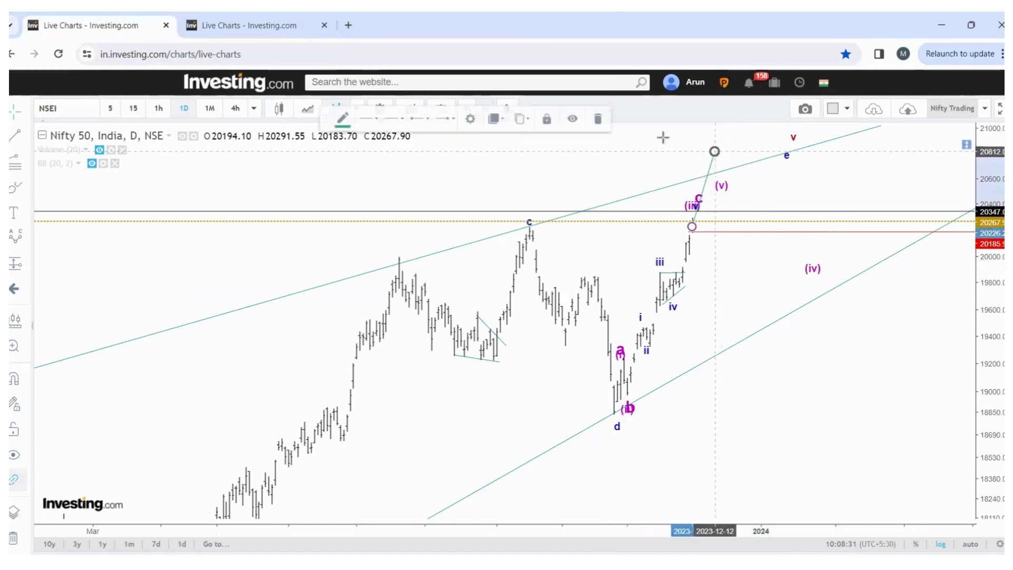
left_click(598, 118)
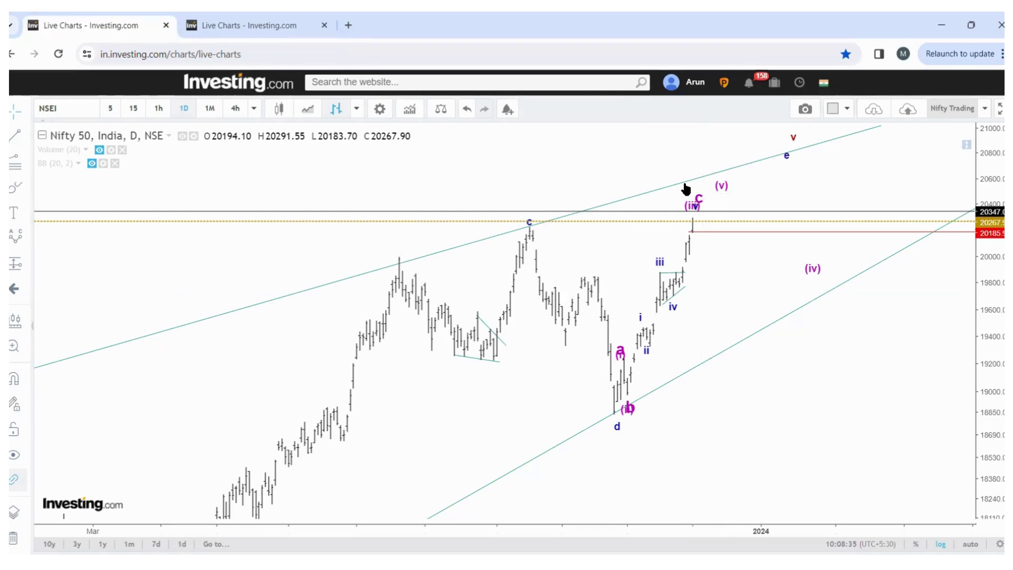
Load the saved Maithan Alloys chart layout in place of the Nifty 50 chart.
left_click(198, 16)
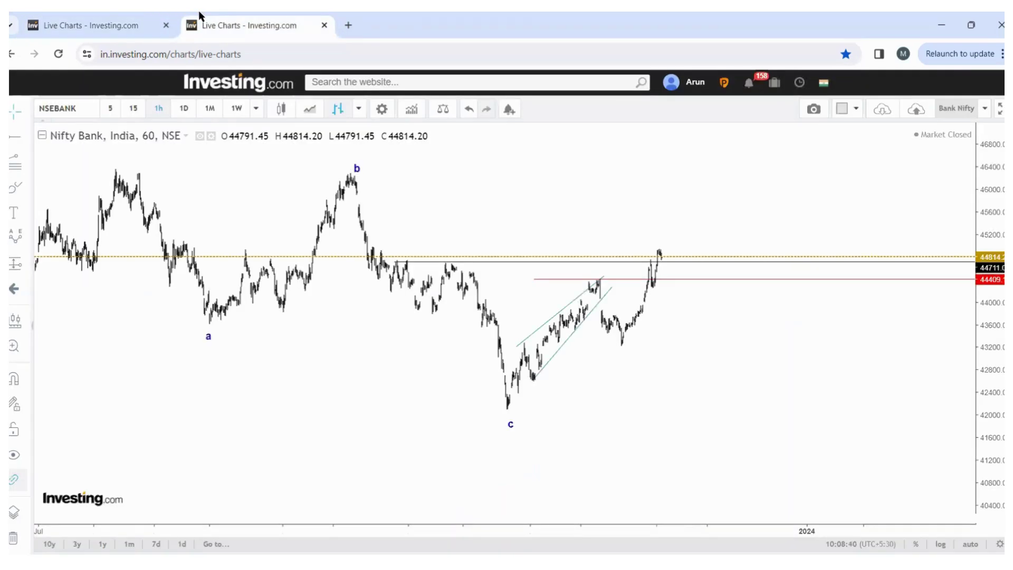
left_click(131, 22)
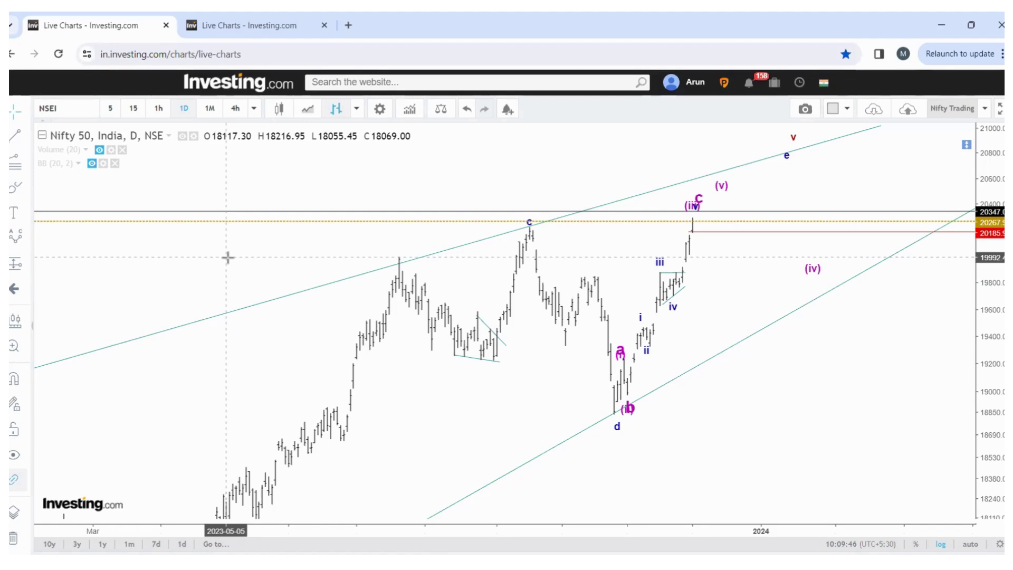
left_click(877, 107)
type("maitha")
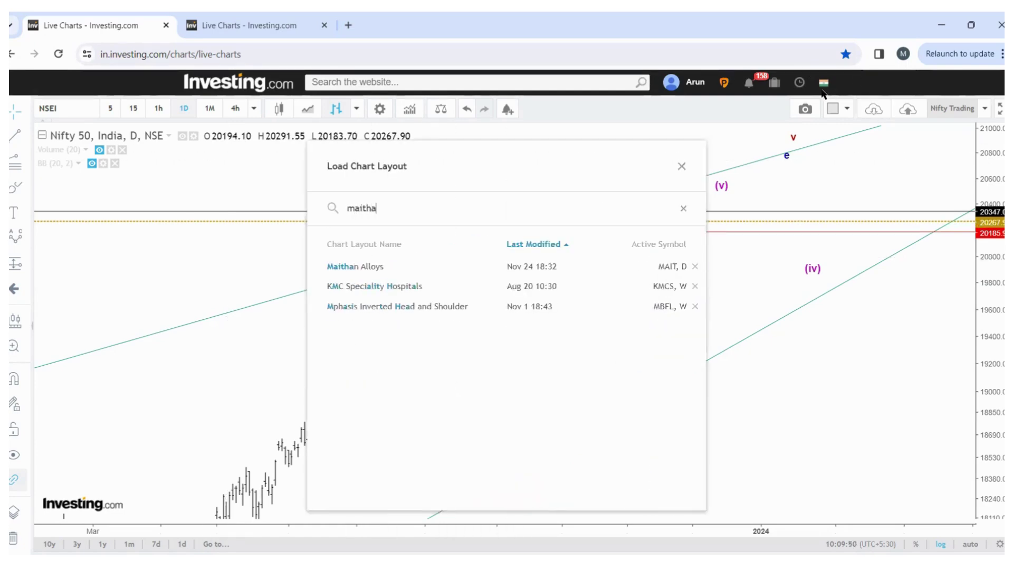
left_click(369, 267)
left_click(681, 167)
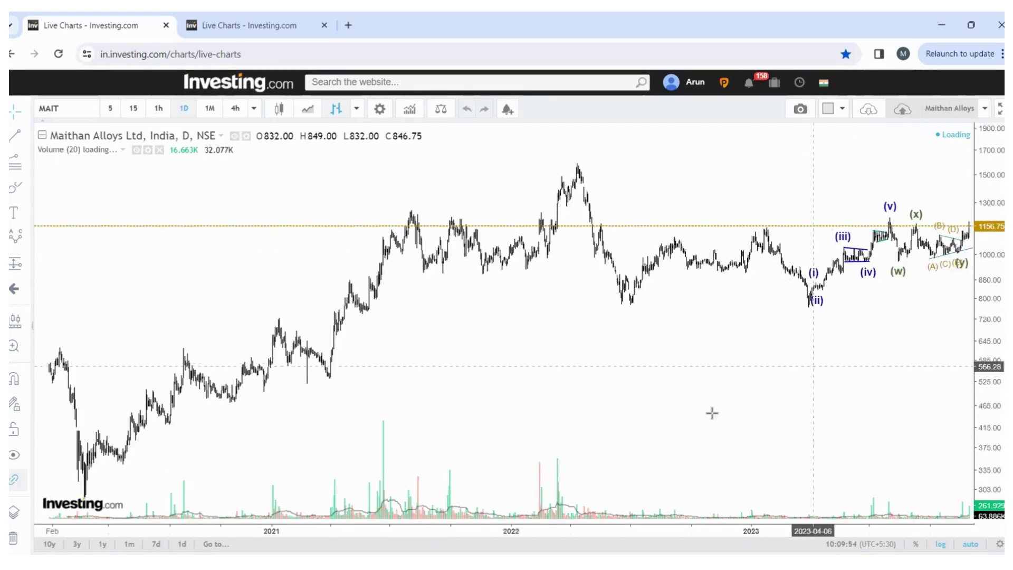
Draw a (0)-(5) Elliott impulse wave in the empty area after the Maithan Alloys price bars, with wave (4) at about 1185.
scroll(544, 504, "up", 5)
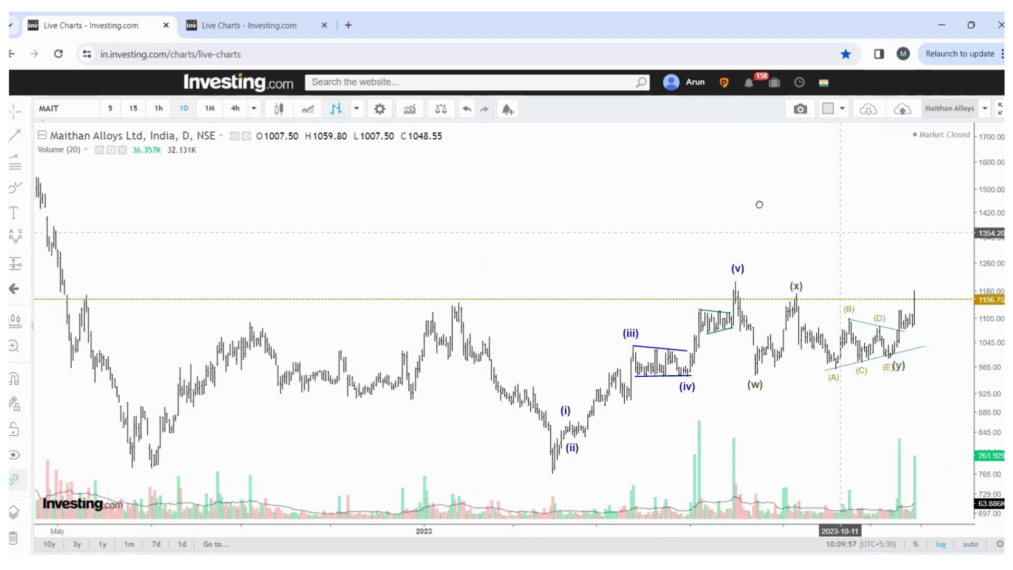
left_click_drag(760, 206, 632, 222)
left_click(806, 336)
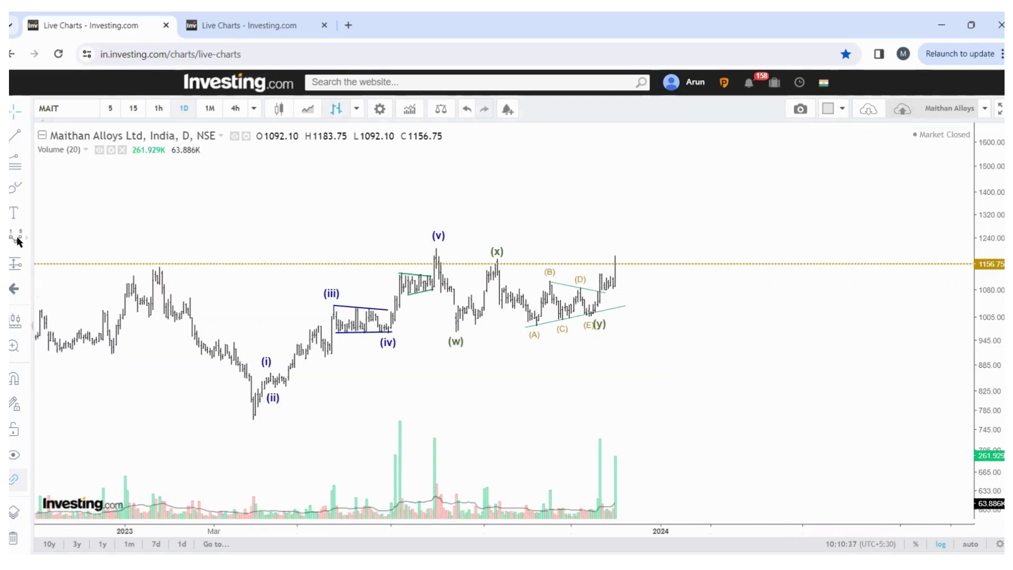
left_click(17, 242)
left_click(655, 374)
left_click(684, 300)
left_click(717, 317)
left_click(748, 234)
left_click(772, 244)
left_click(817, 176)
left_click_drag(854, 370, 557, 372)
left_click_drag(485, 245, 492, 257)
left_click(651, 391)
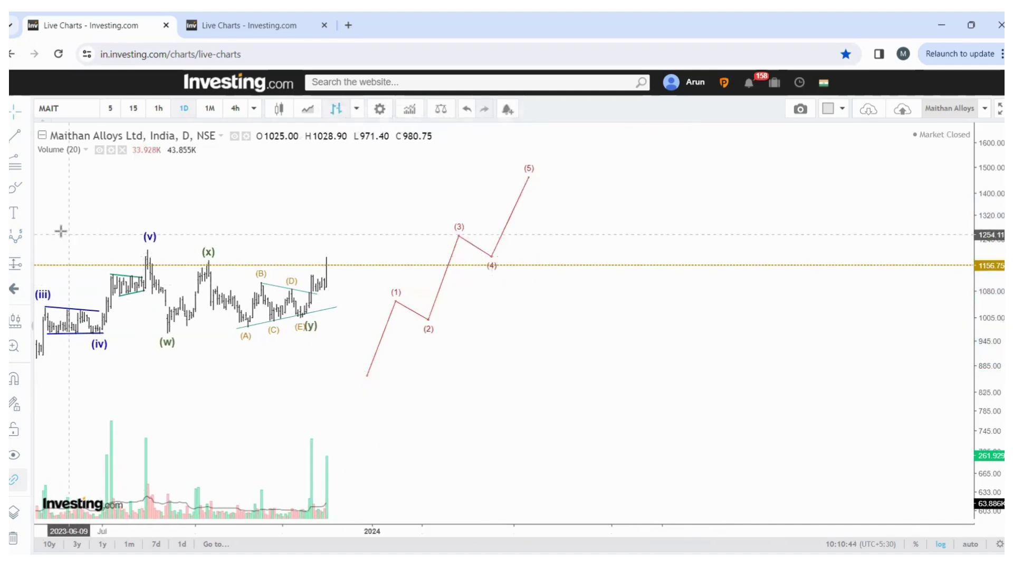
Draw an Elliott a-b-c correction beside the impulse from about 1409 to a at 1194 and c at 1047, and raise b slightly.
left_click(24, 237)
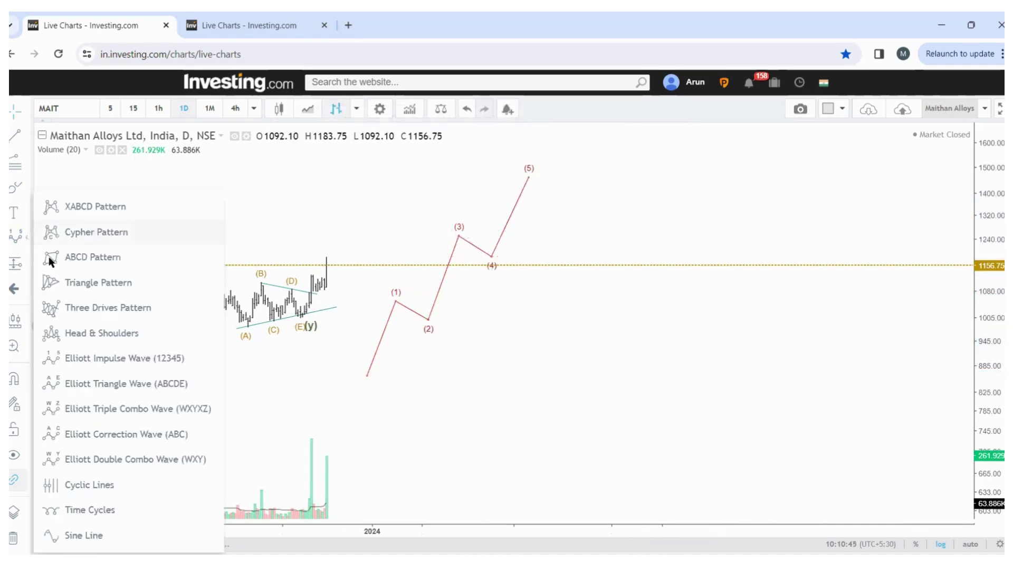
left_click(183, 431)
left_click(628, 191)
left_click(666, 254)
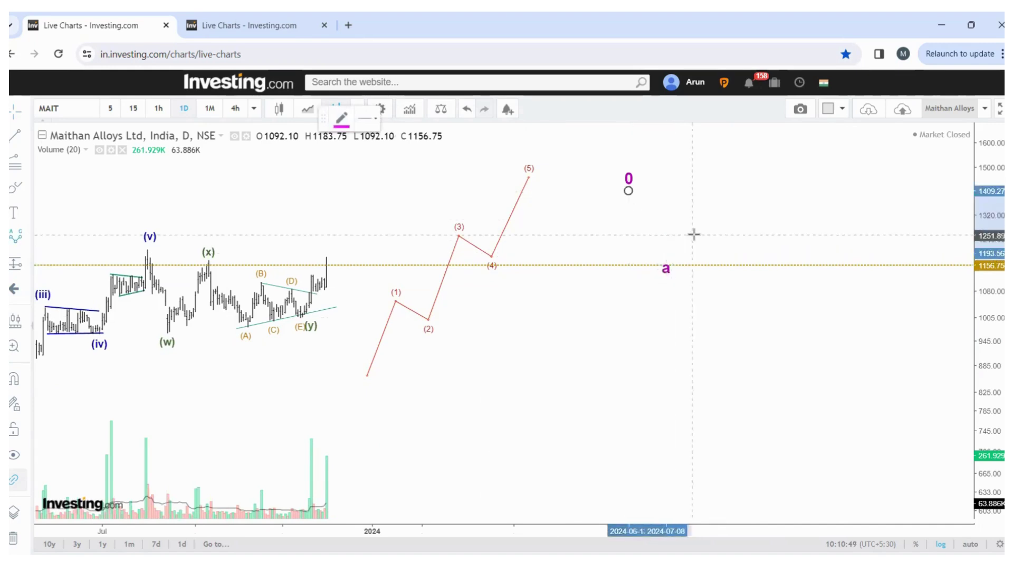
left_click(692, 235)
left_click(735, 302)
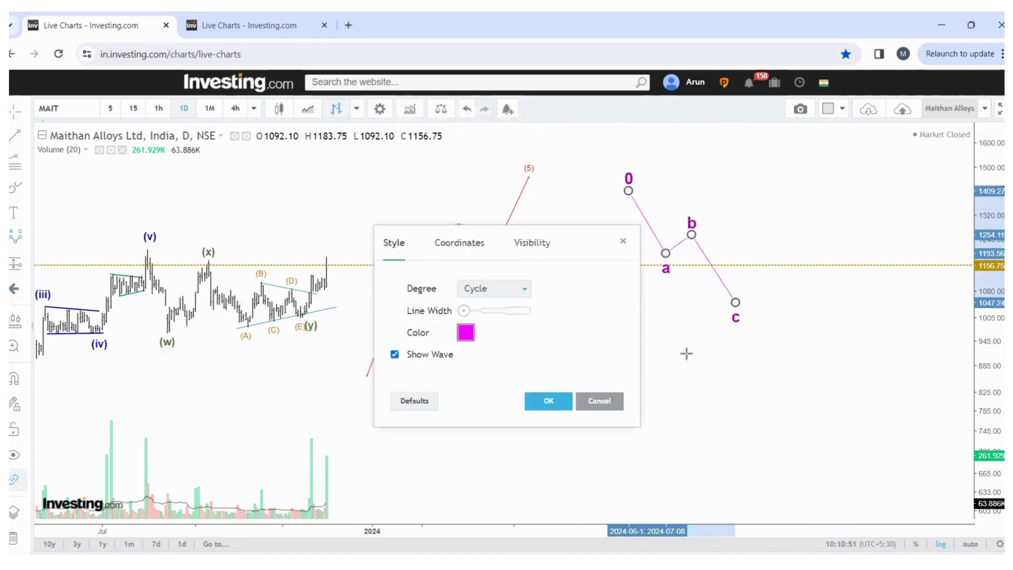
left_click(600, 401)
left_click_drag(691, 235, 704, 228)
left_click(751, 296)
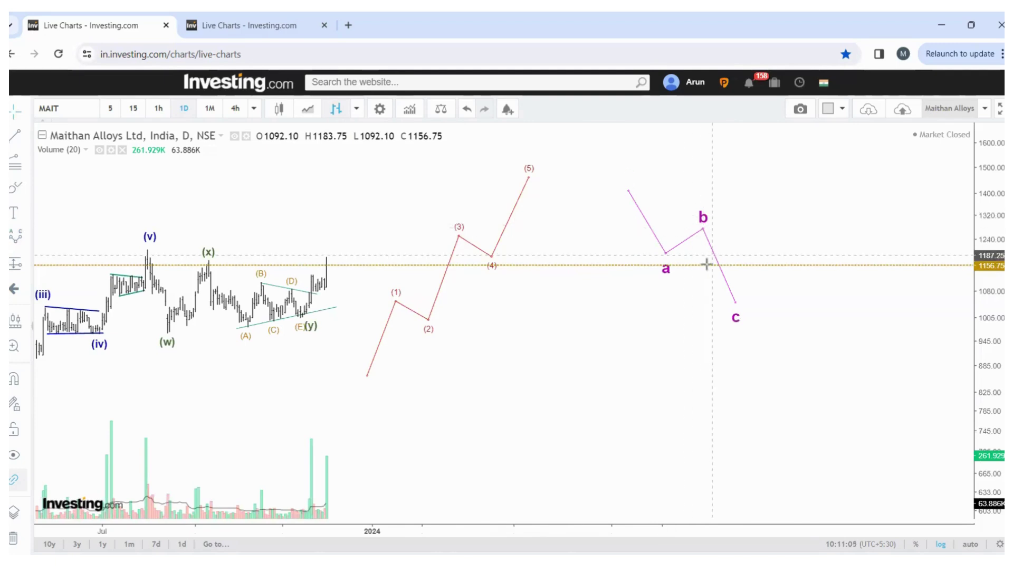
scroll(549, 511, "up", 3)
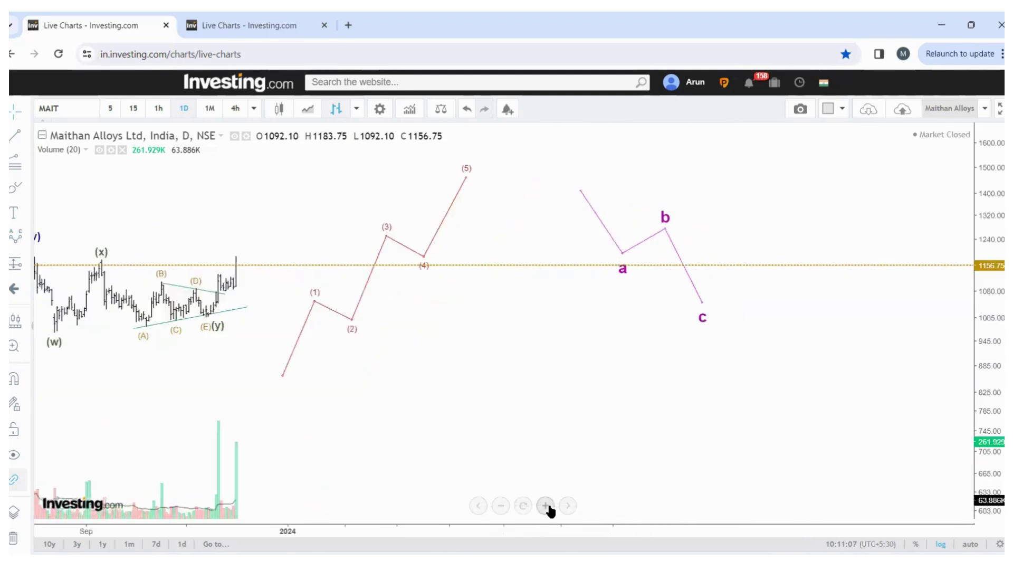
left_click_drag(543, 410, 649, 424)
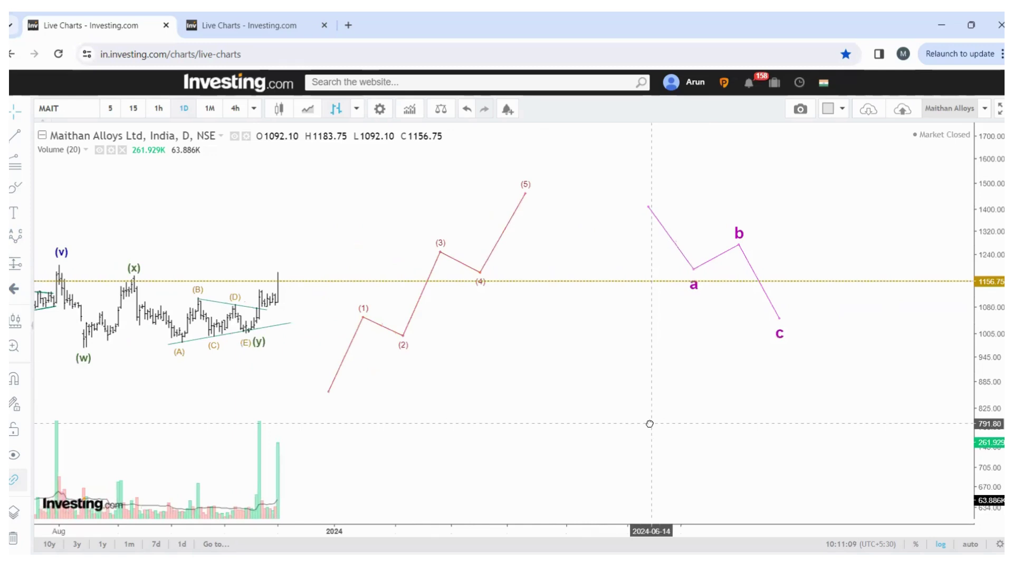
left_click(447, 245)
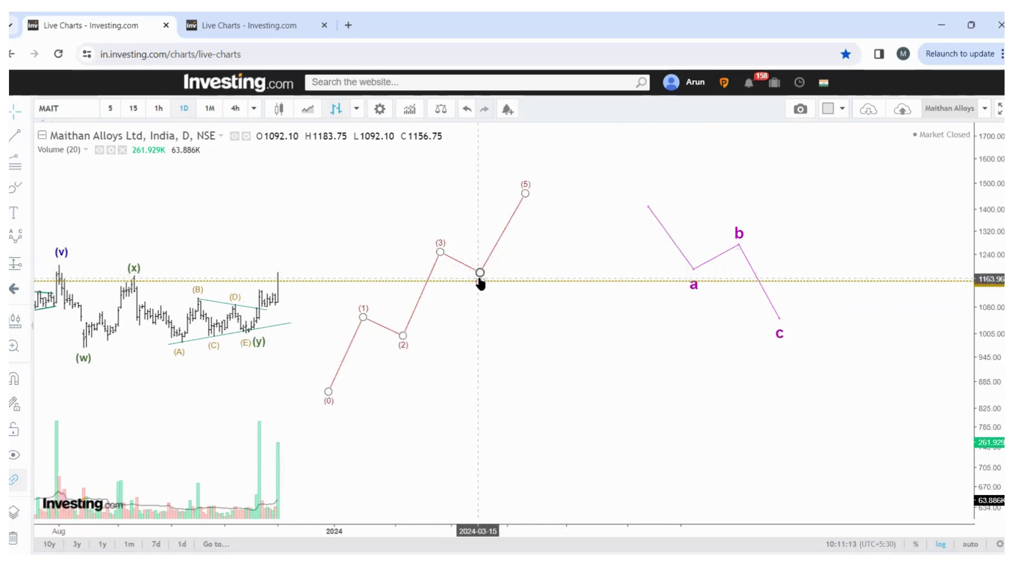
Load the saved BPCL chart layout in place of the Maithan Alloys chart.
left_click(492, 234)
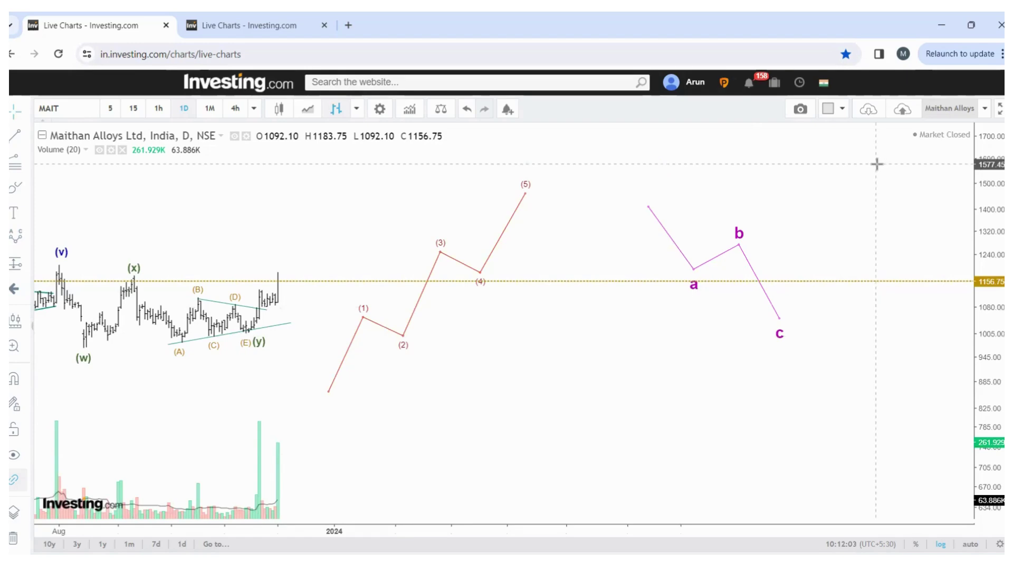
left_click(868, 110)
type("b")
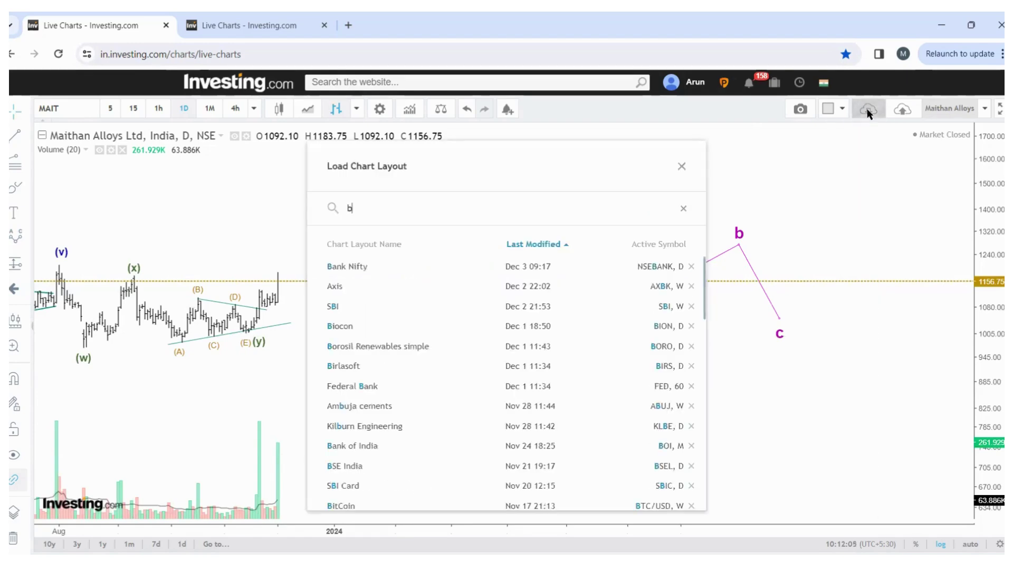
type("pcl")
left_click(398, 293)
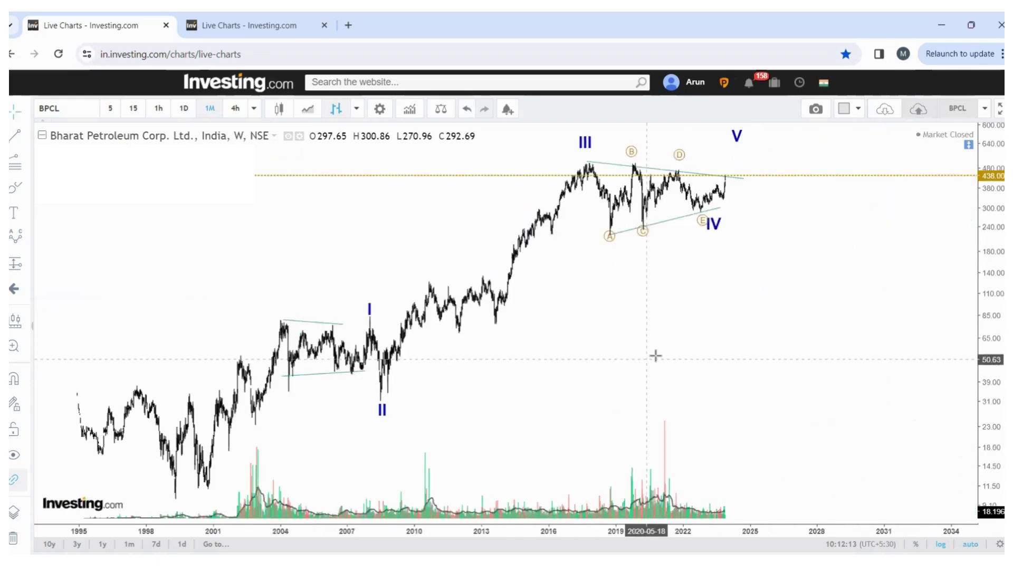
Extend the wave IV triangle's upper trendline to about 473 in October 2024 and move the impulse's IV point to about 278.55.
scroll(655, 356, "down", 2)
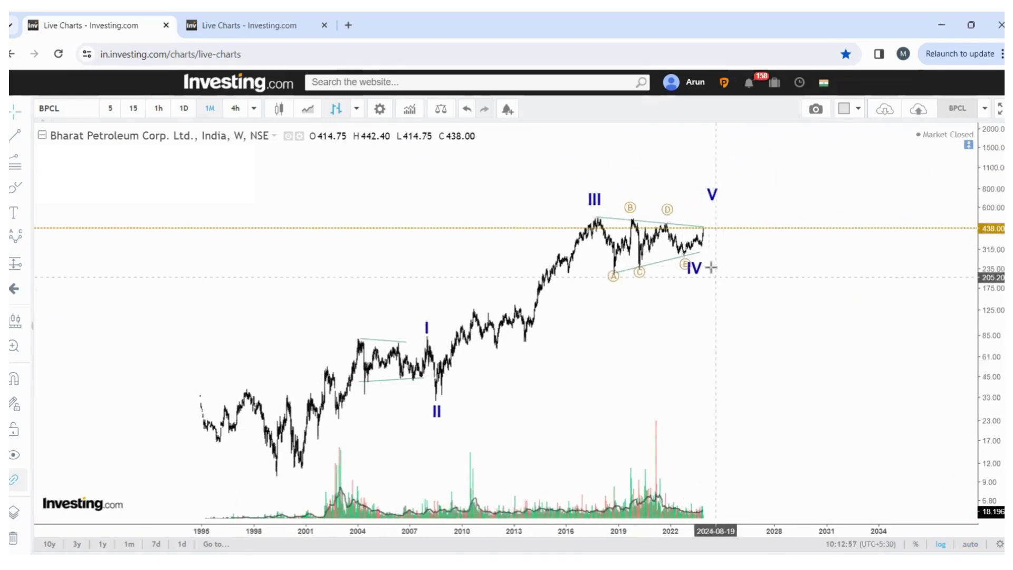
left_click(706, 230)
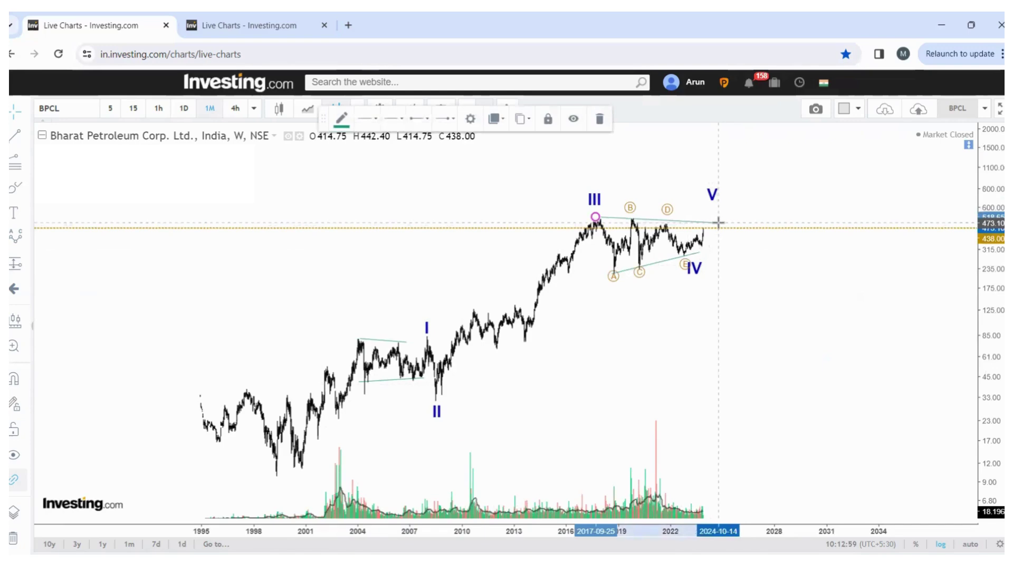
left_click(737, 316)
mouse_move(694, 254)
left_mouse_down()
mouse_move(701, 267)
mouse_move(697, 257)
left_mouse_up()
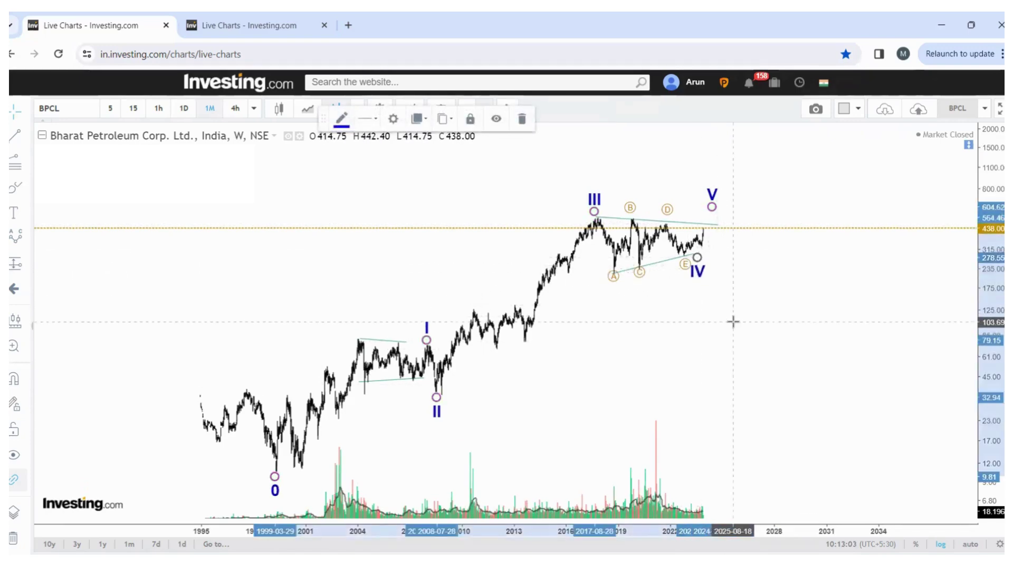
left_click(700, 249)
left_click(329, 260)
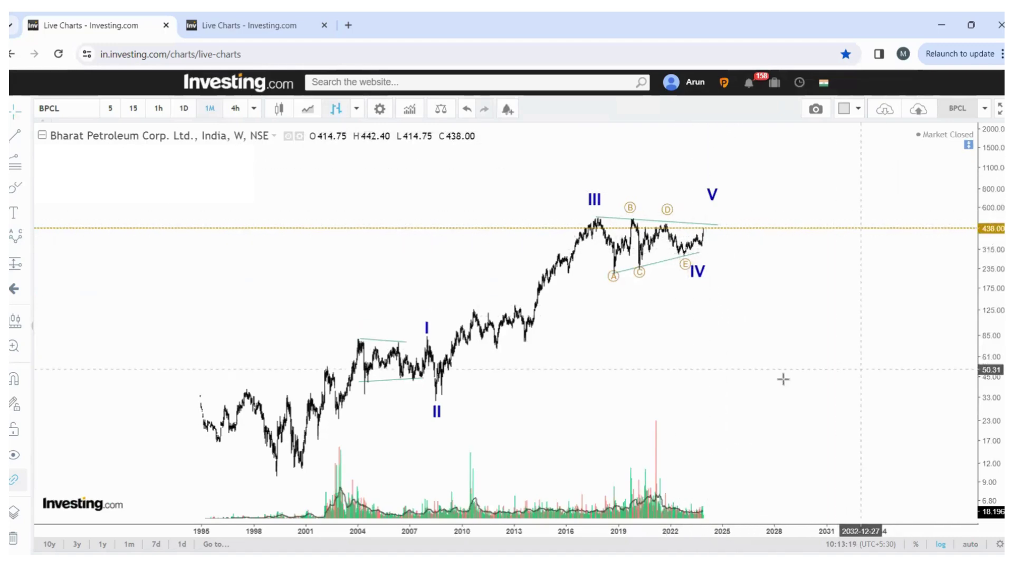
left_click(704, 225)
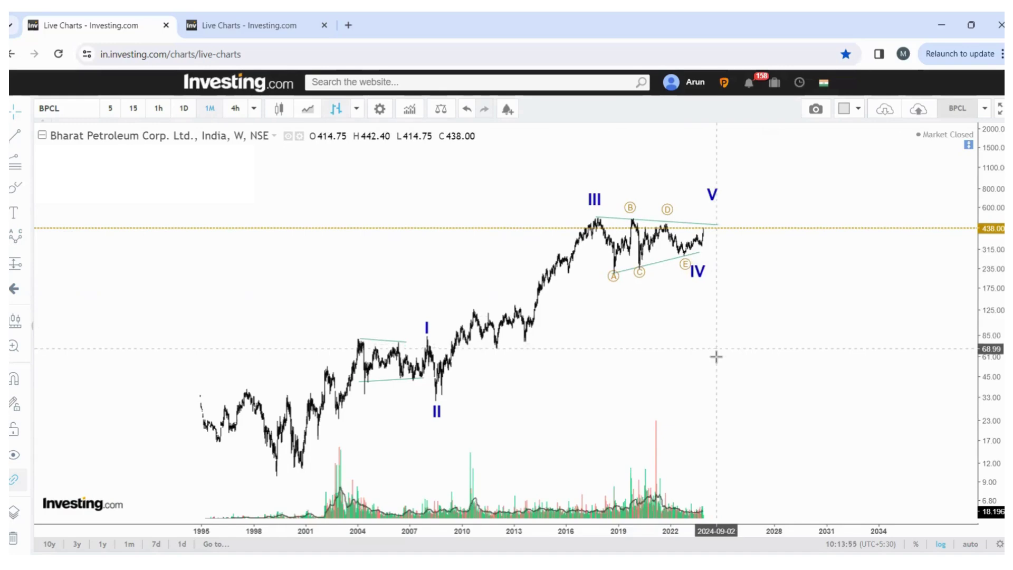
Review the Nifty 50 hourly chart in the other browser tab and return to the BPCL chart.
left_click(211, 24)
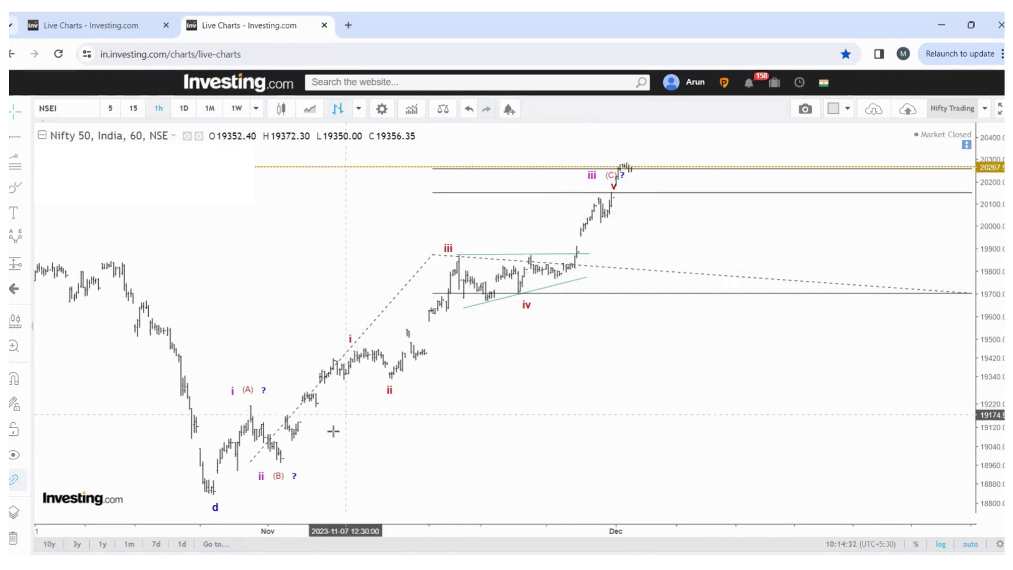
left_click(158, 24)
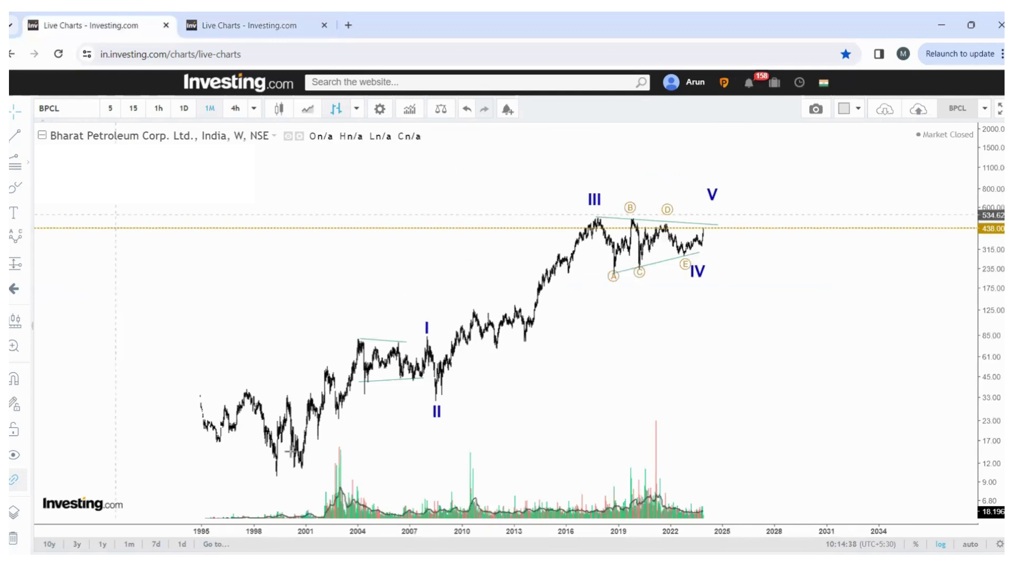
Project wave V targets with a trend-based Fibonacci extension from about 9.96 to 518.53 and back to 287.19, and remove it.
left_click(265, 475)
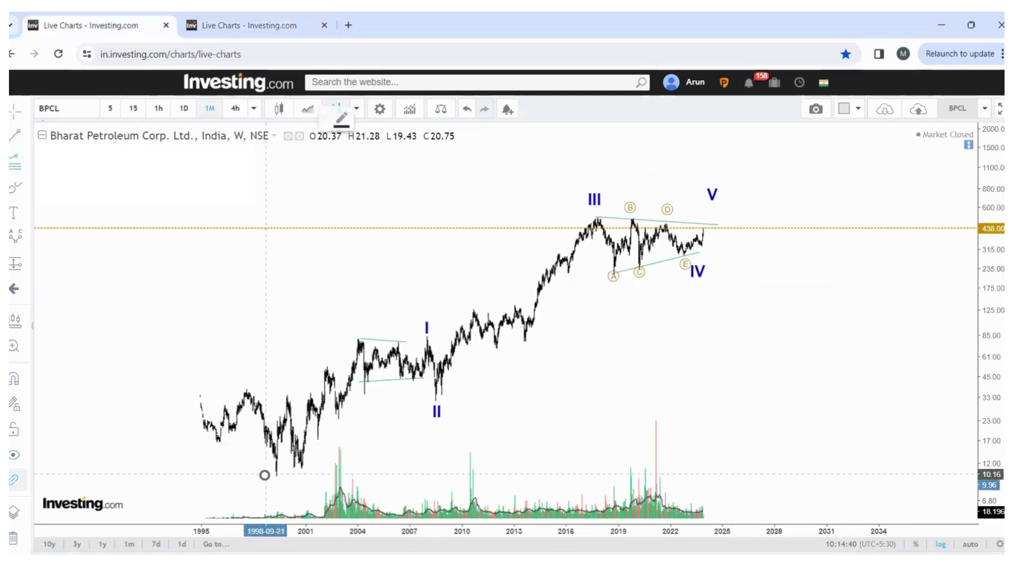
left_click(570, 217)
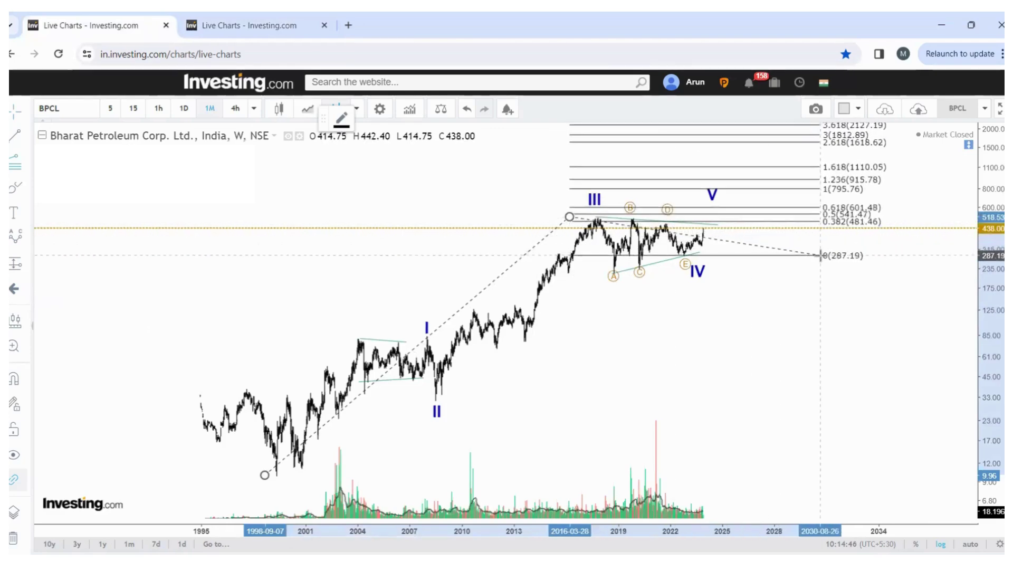
left_click(821, 255)
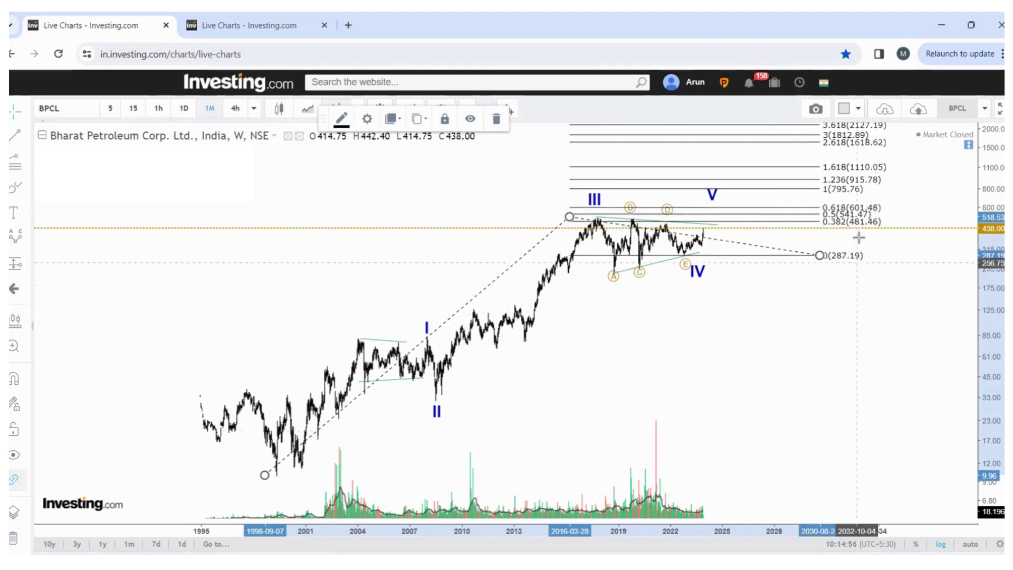
left_click(496, 119)
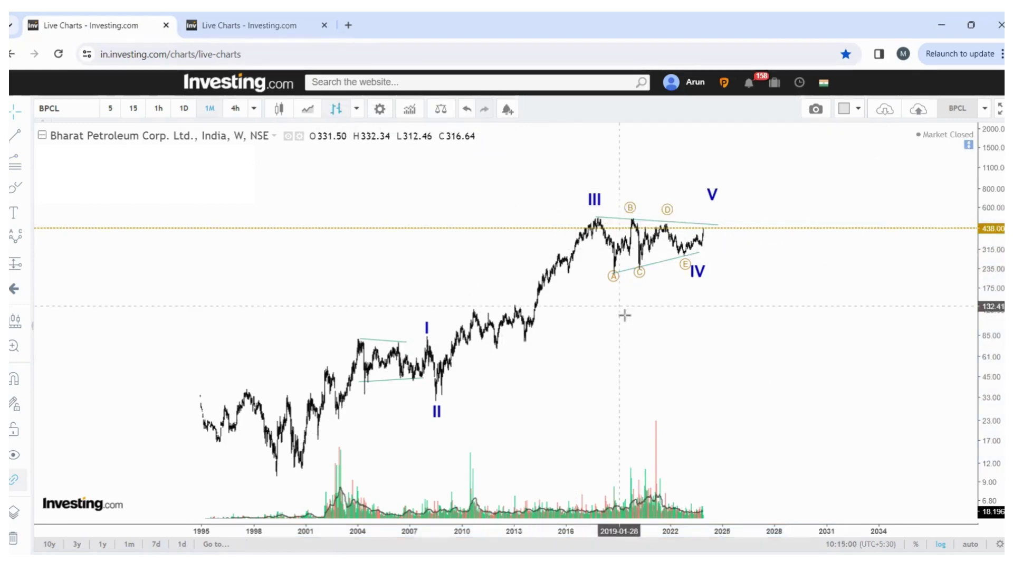